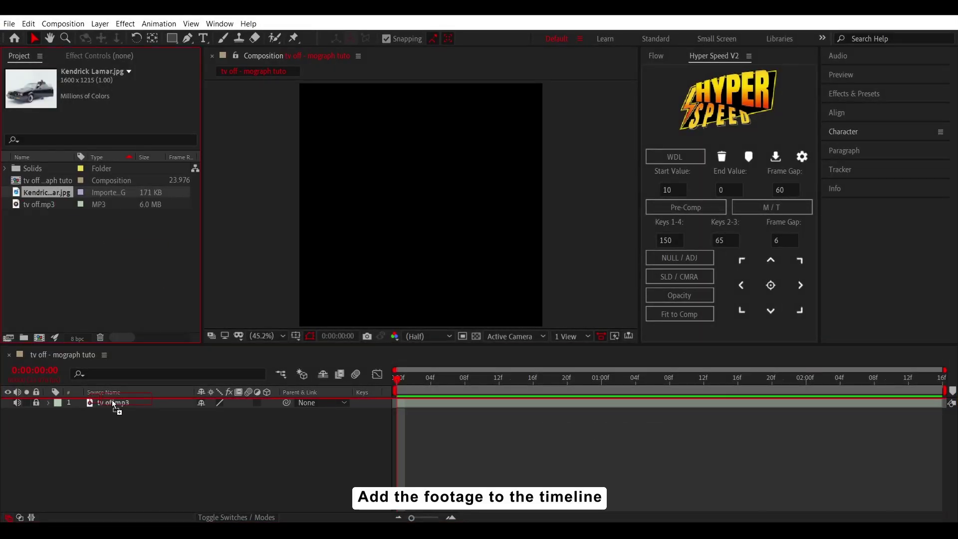
Add Kendrick Lamar.jpg, put a pale cyan solid sampled from it underneath, and hide the photo
left_click_drag(106, 403, 112, 399)
right_click(356, 439)
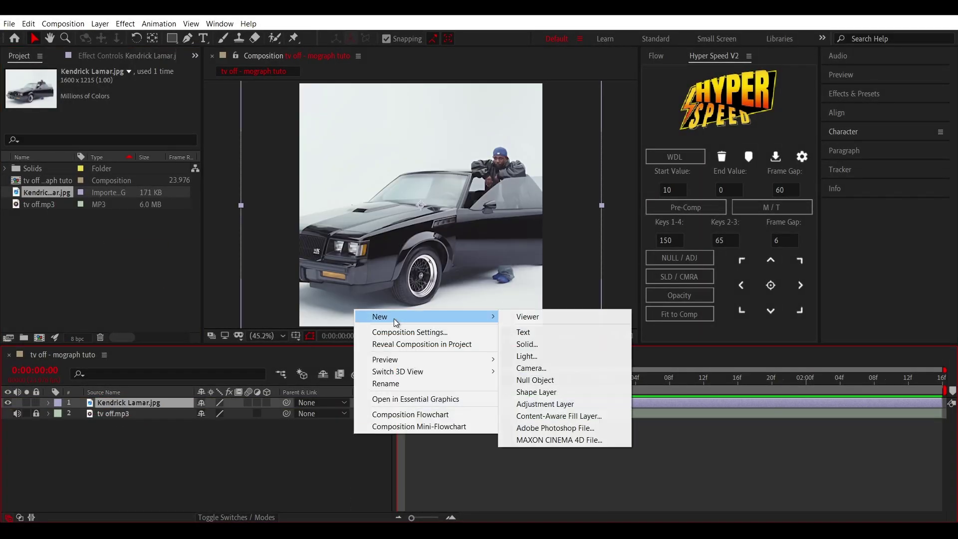
left_click(529, 346)
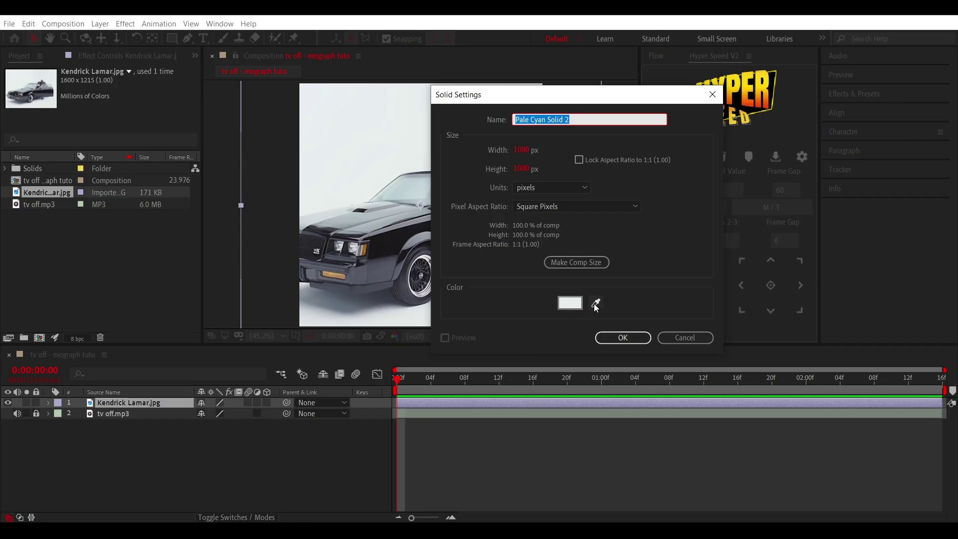
left_click(595, 302)
left_click(374, 145)
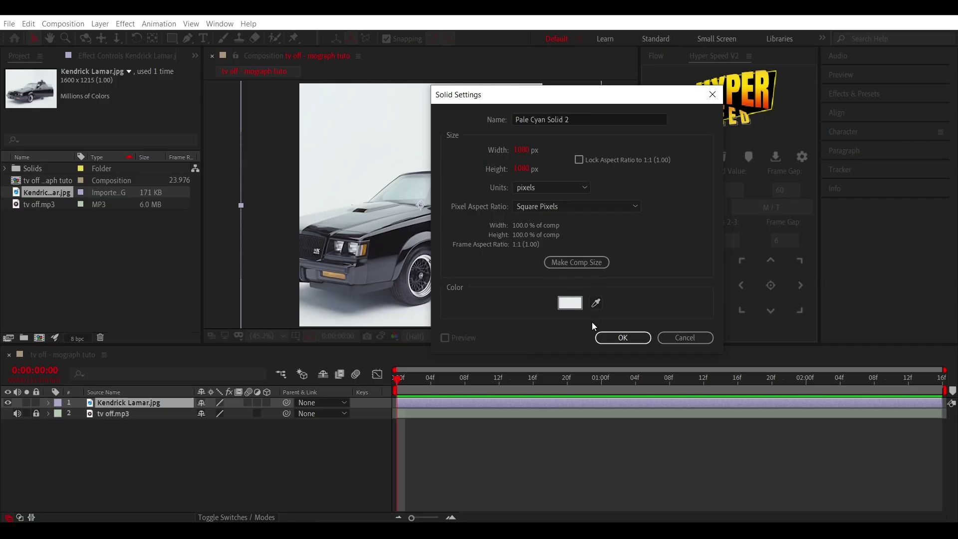
left_click(609, 337)
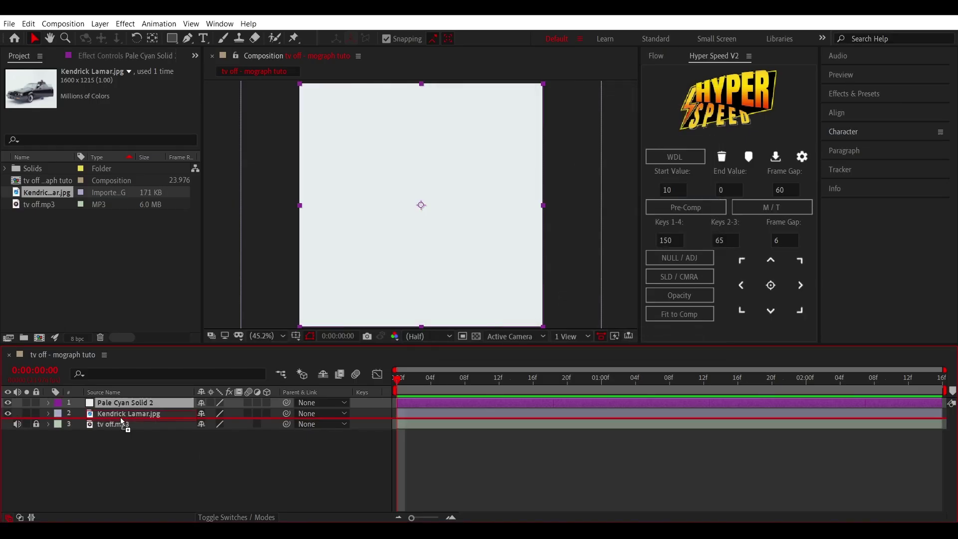
left_click_drag(122, 423, 122, 422)
left_click(8, 402)
Create a SAY text layer above the car photo
right_click(366, 412)
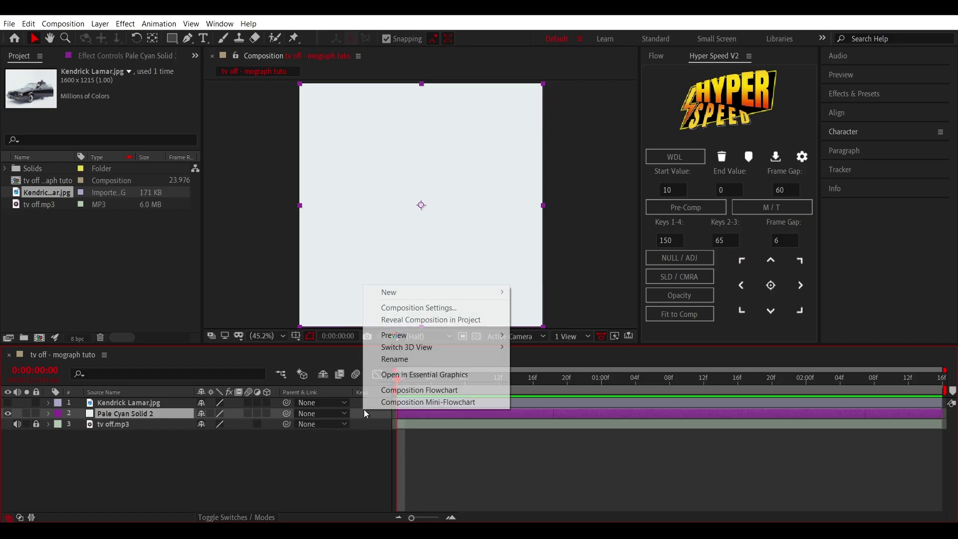
mouse_move(394, 294)
left_click(518, 303)
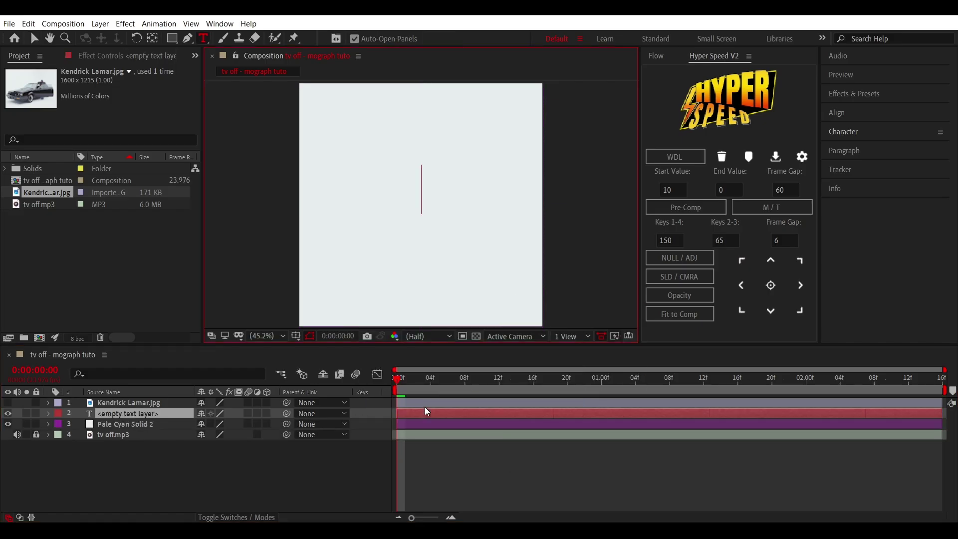
left_click_drag(164, 420, 153, 402)
type("SAY")
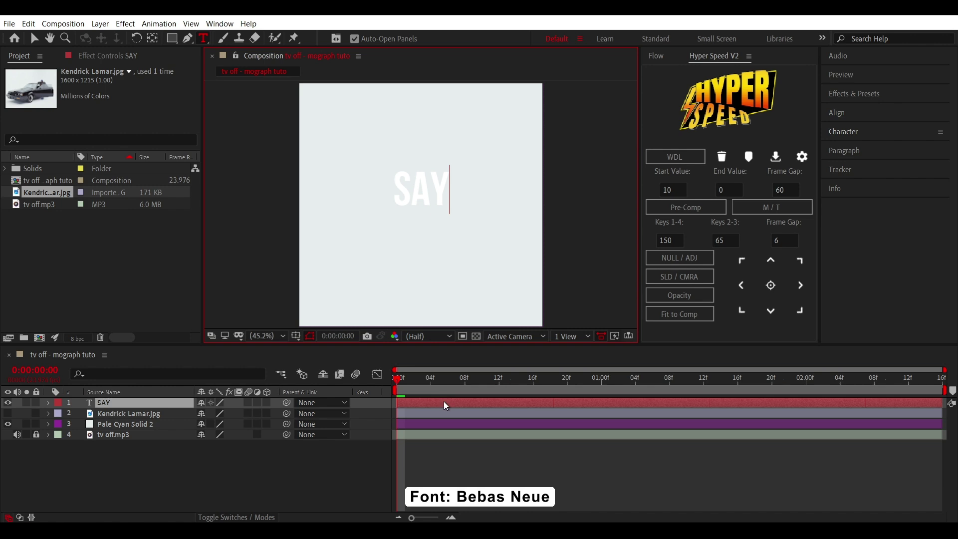
key("ctrl+a")
Give SAY a black fill and anchor it at its right edge
left_click(848, 131)
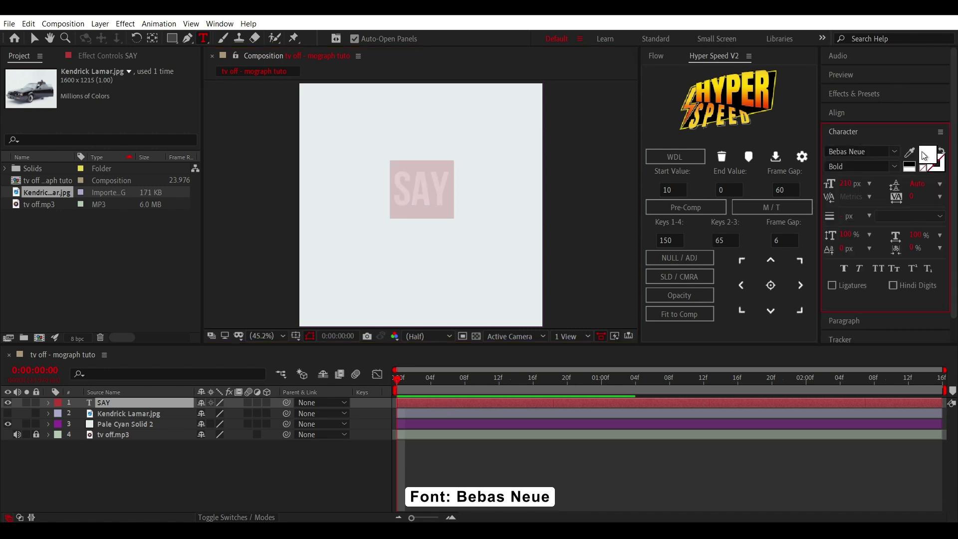
left_click(928, 154)
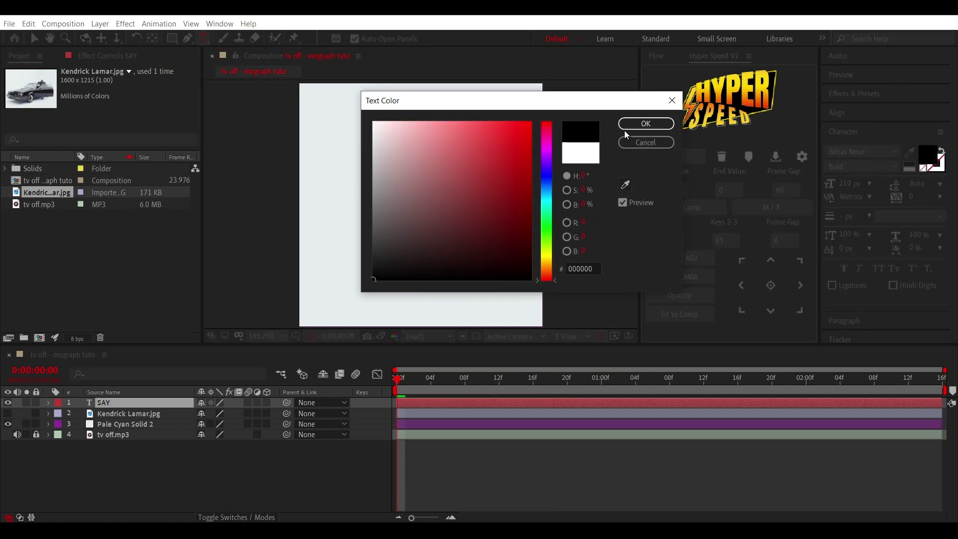
left_click(638, 124)
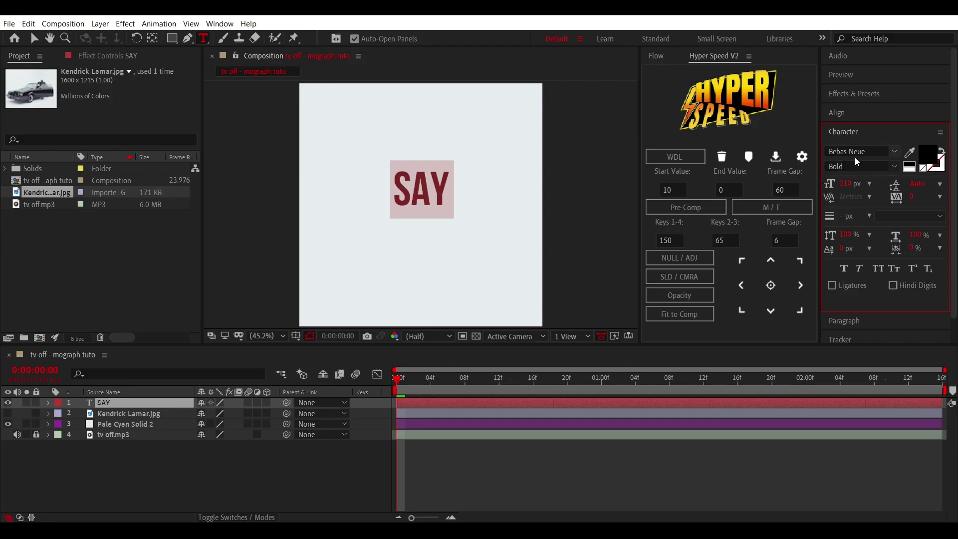
left_click(451, 403)
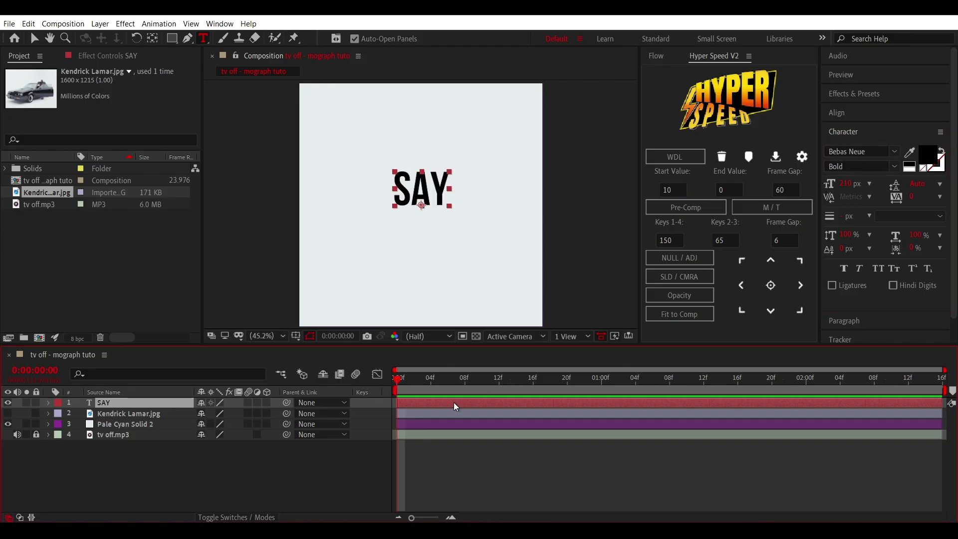
left_click(795, 282)
Centre SAY's anchor in the frame, duplicate it, and retype the copy as YOU
key("ctrl+Home")
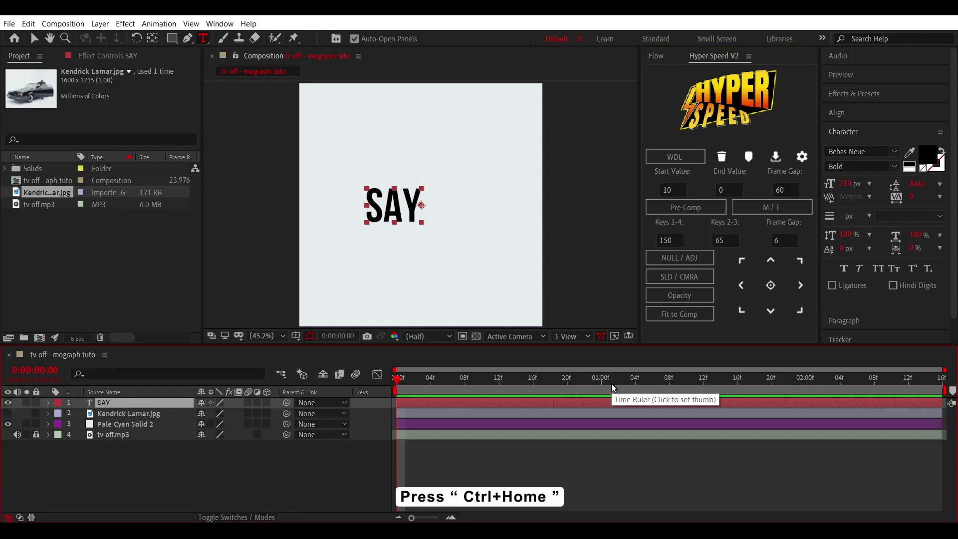
key("ctrl+d")
double_click(481, 402)
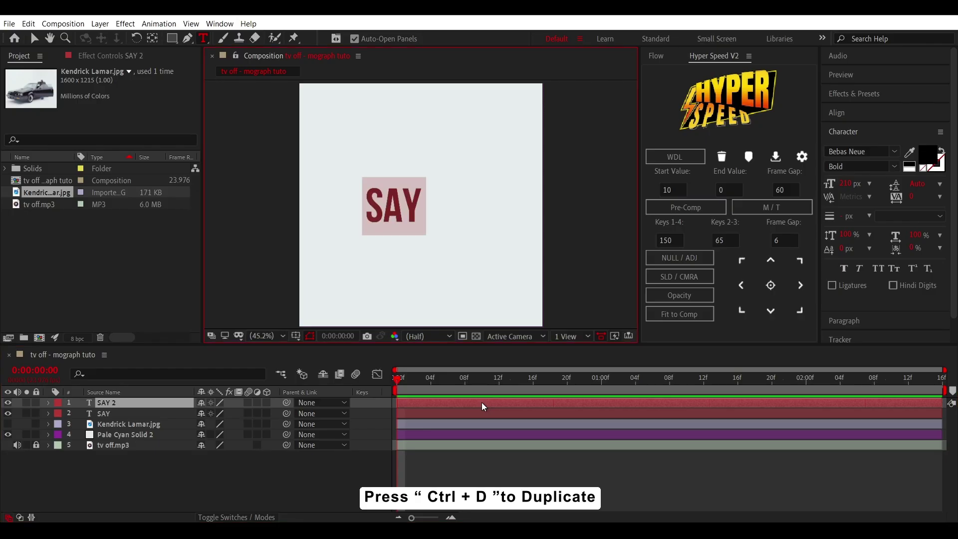
type("YOU")
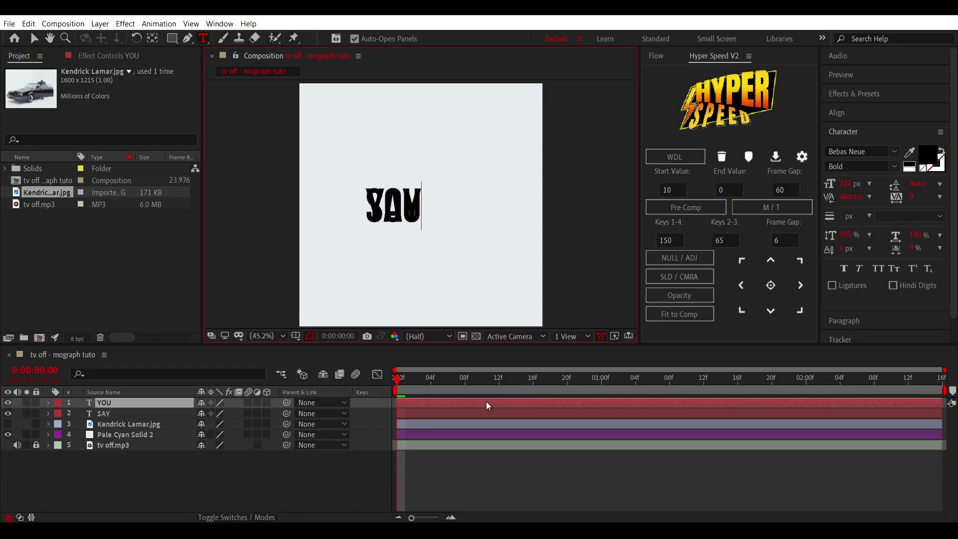
left_click(487, 406)
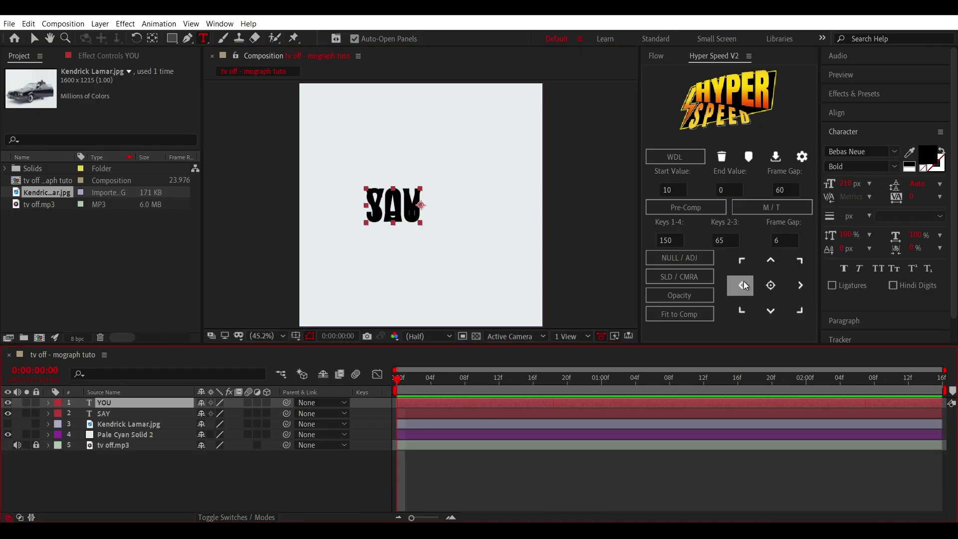
Anchor YOU at its left edge and centre it in the composition
left_click(745, 285)
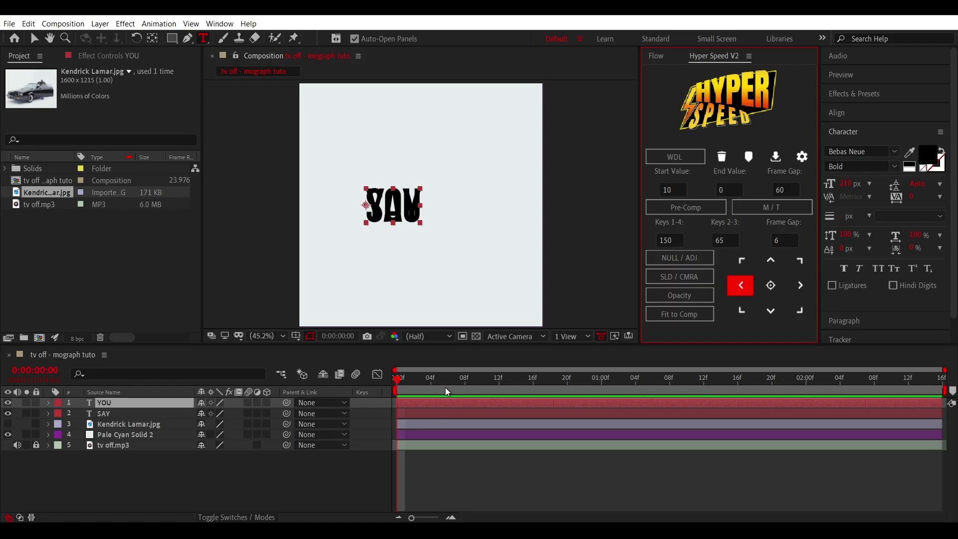
left_click(441, 403)
key("ctrl+Home")
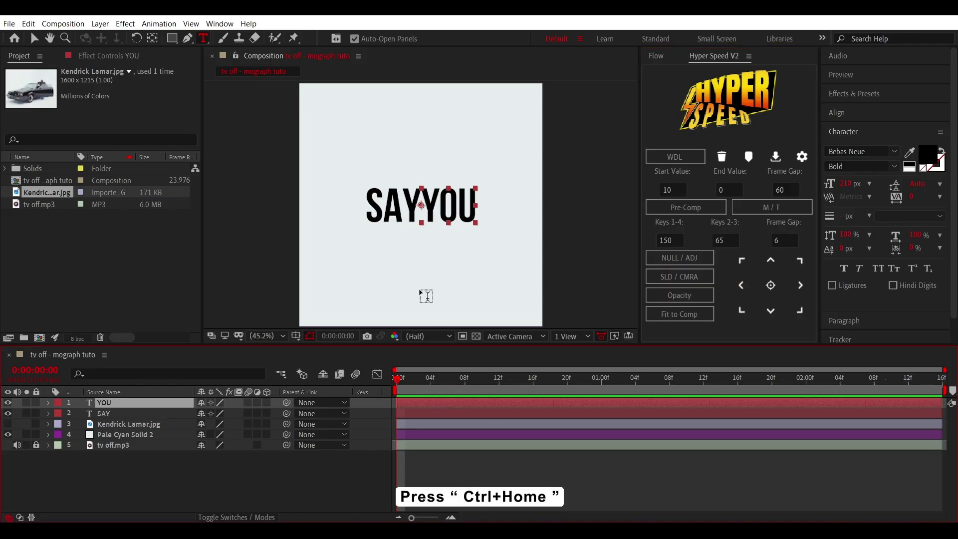
Turn on the proportional grid and nudge YOU slightly right, away from SAY
left_click(294, 337)
left_click(305, 372)
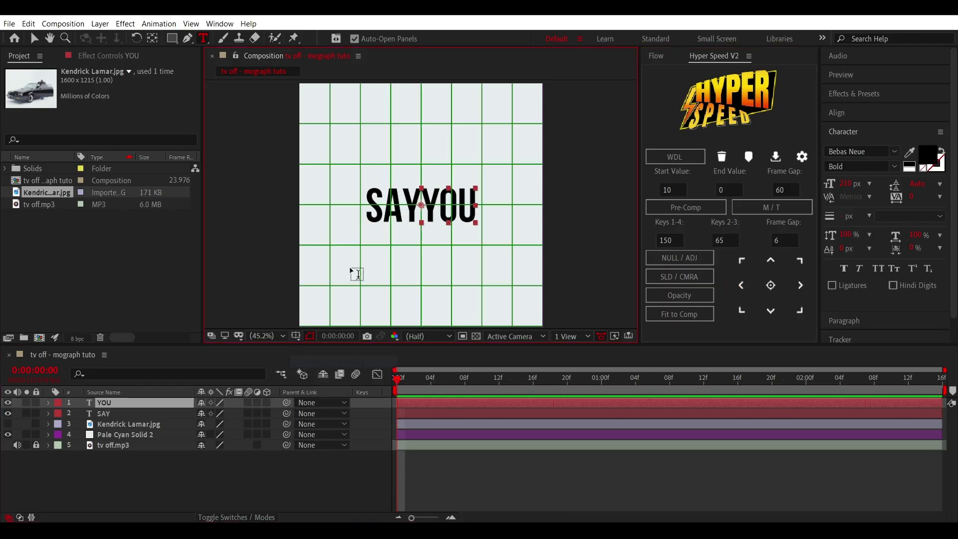
left_click(491, 486)
left_click(471, 405)
key("shift+Right")
key("shift+Right")
Nudge SAY slightly left, then duplicate YOU and retype the copy as BIGGER
left_click(466, 412)
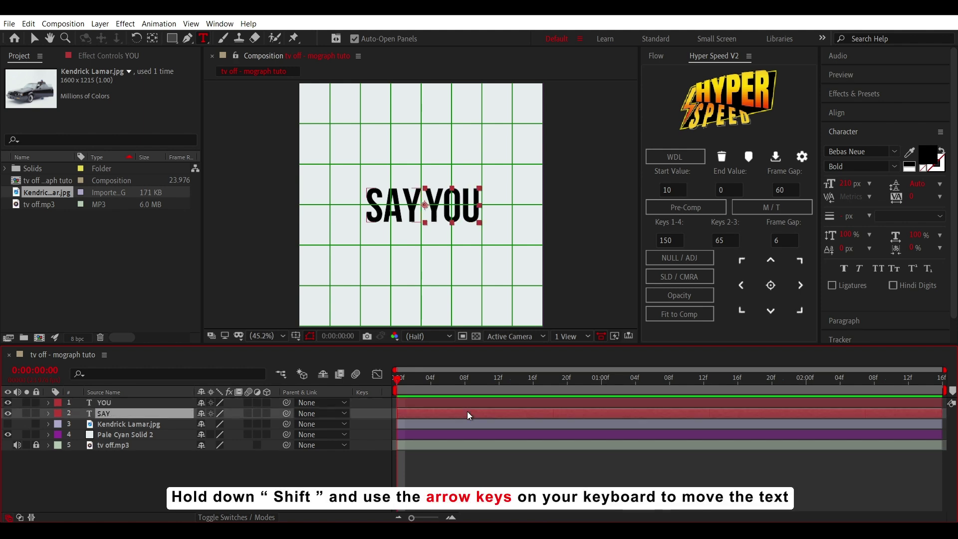
key("shift+Left")
left_click(439, 403)
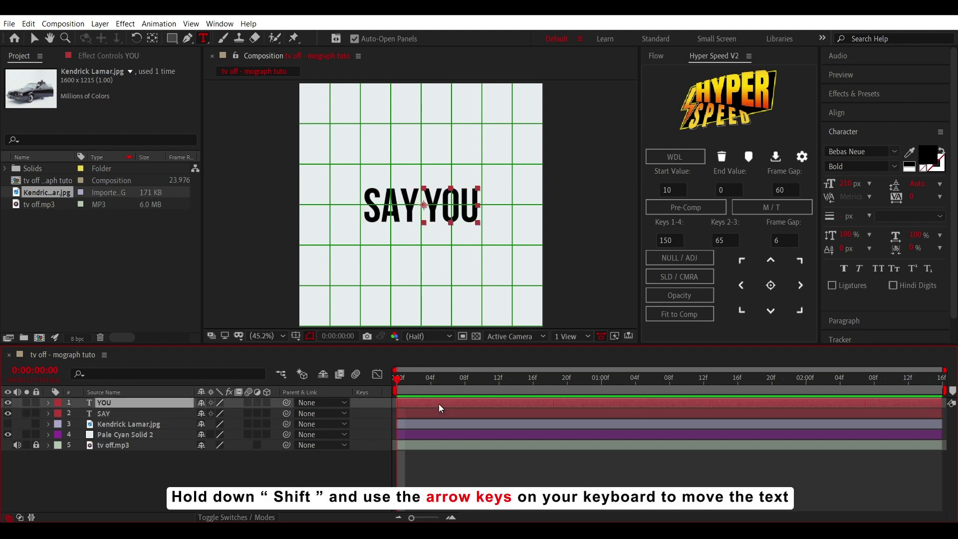
key("ctrl+d")
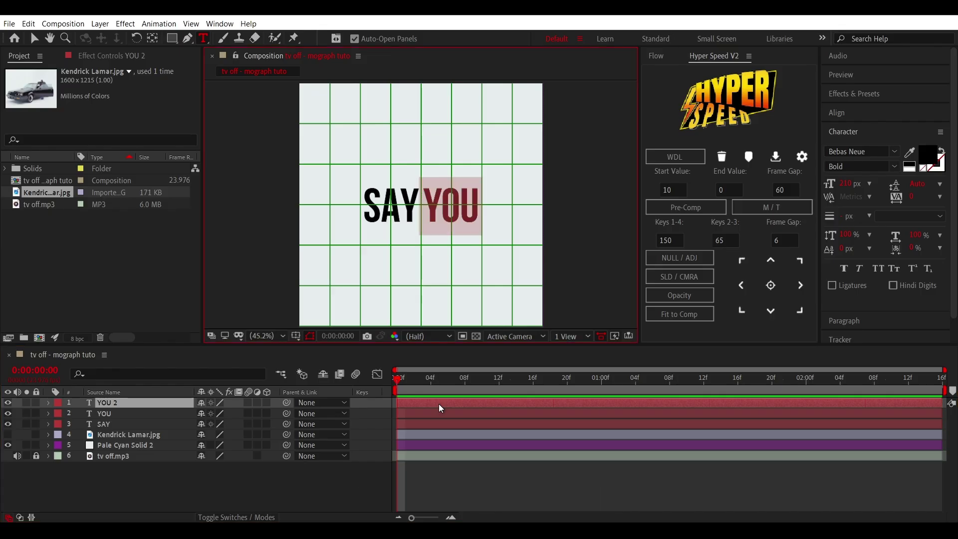
type("BIGGER")
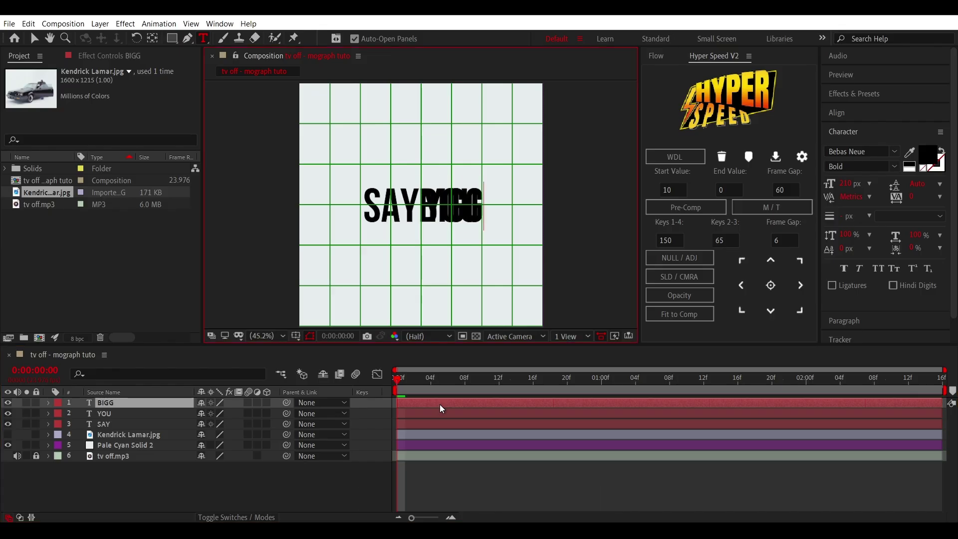
key("Escape")
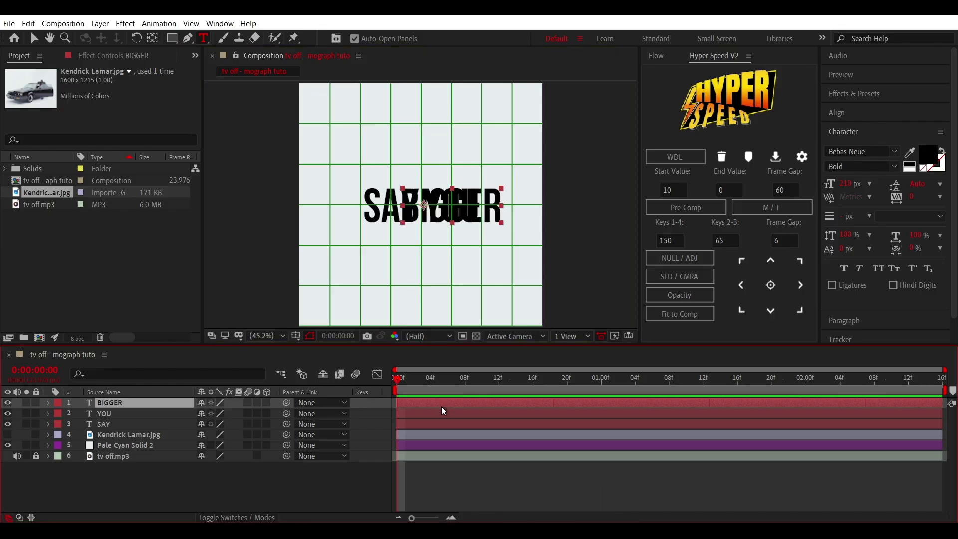
Anchor BIGGER at its top centre, place it just below SAY YOU, and scale it to 110%
left_click(770, 263)
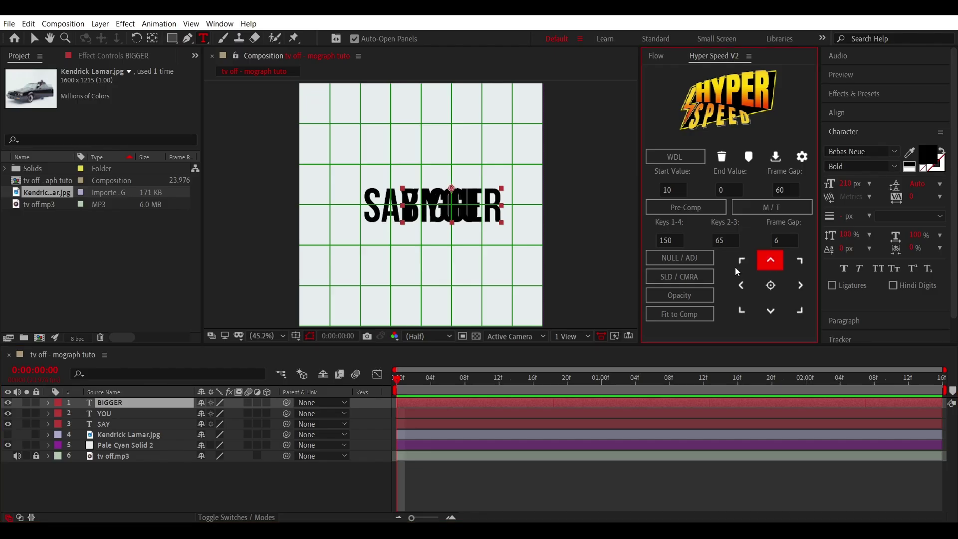
left_click(467, 400)
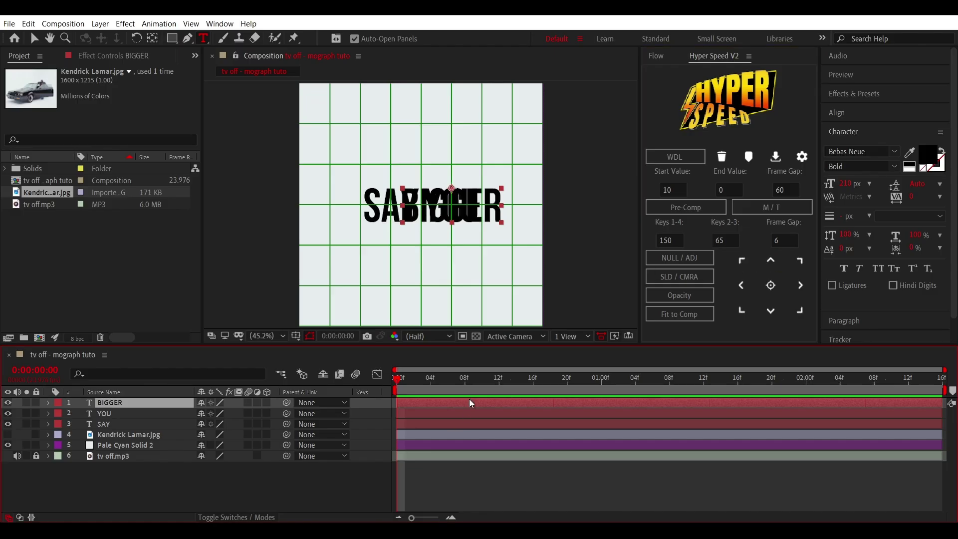
key("ctrl+Home")
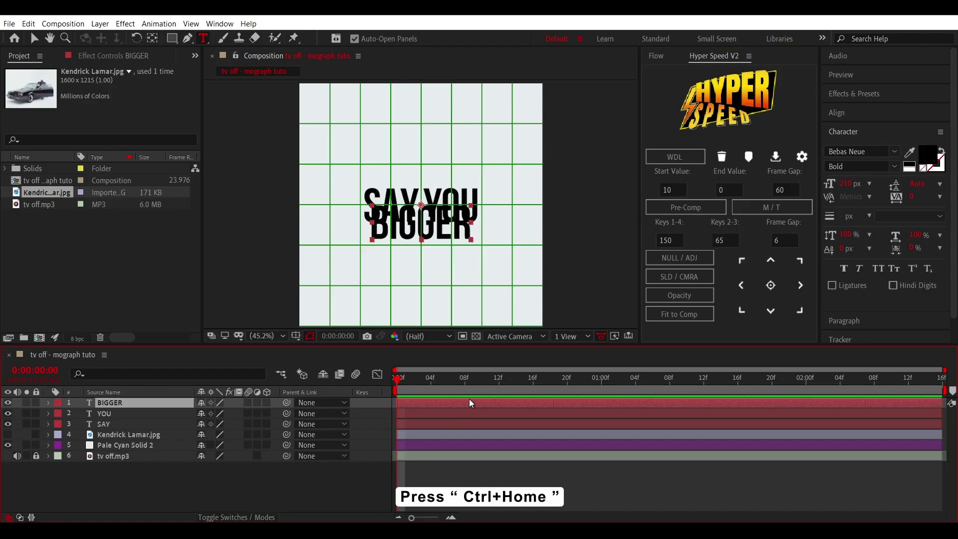
key("shift+Down")
key("shift+Down")
key("shift+Down")
key("shift+Down")
key("shift+Down")
key("shift+Down")
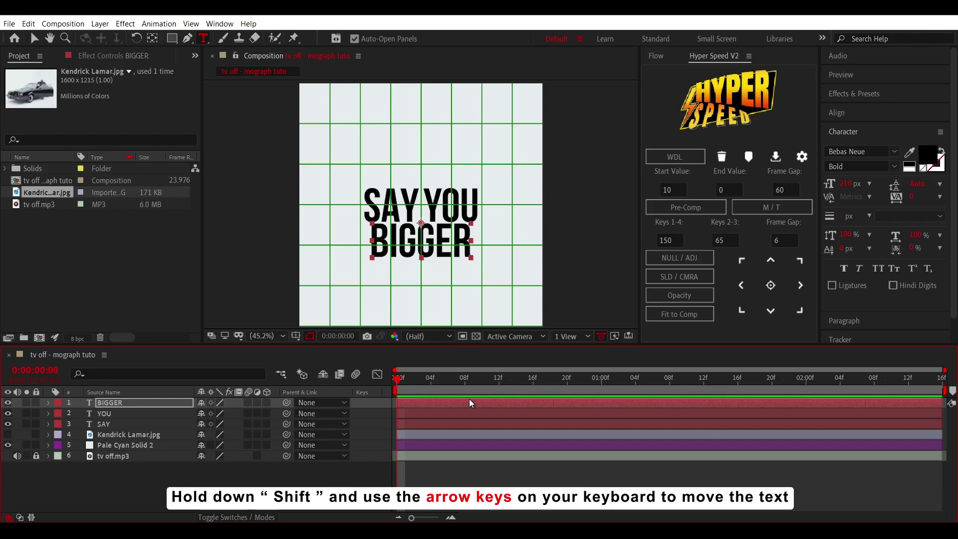
key("s")
left_click_drag(210, 413, 218, 405)
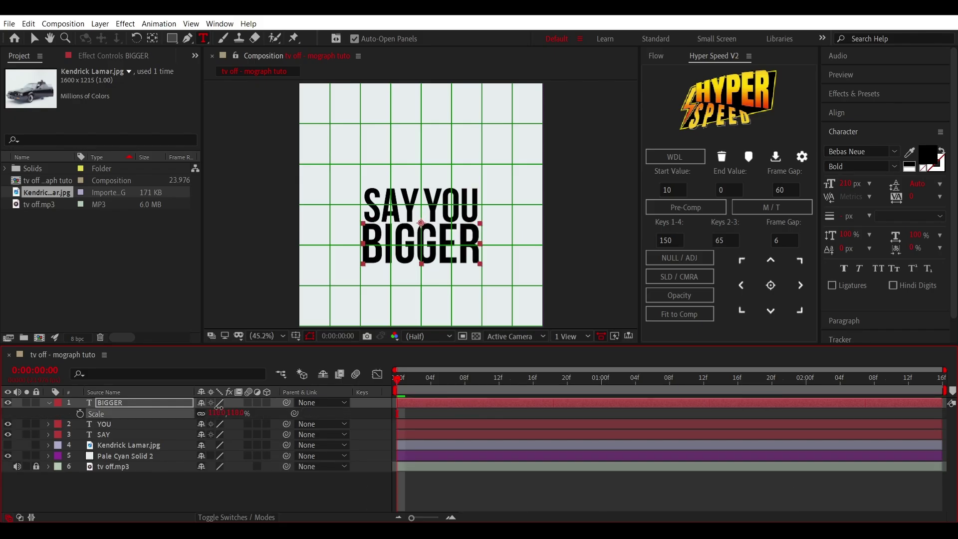
left_click(430, 415)
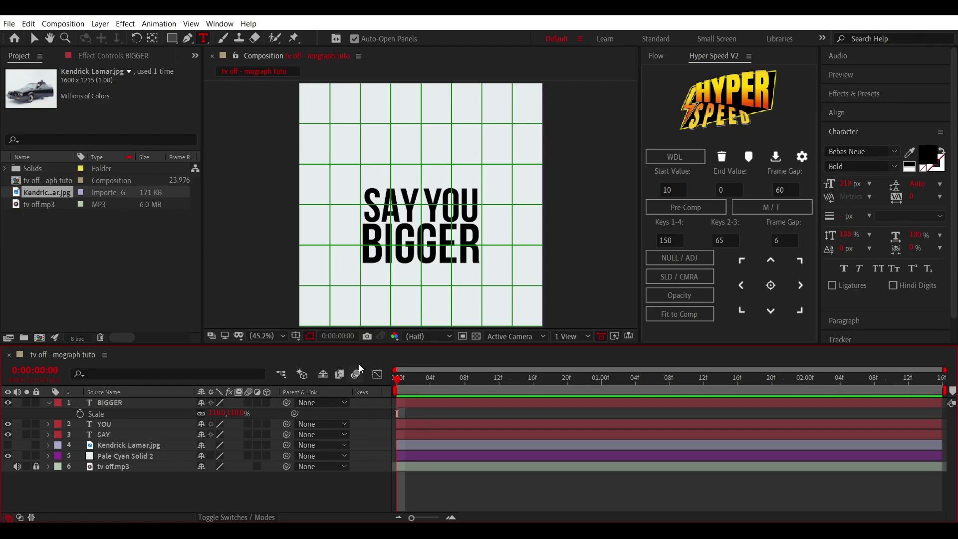
left_click(436, 399)
left_click(411, 423)
Start all three text layers two frames later and hide the grid overlay
left_click(415, 399, "shift")
mouse_move(414, 403)
left_mouse_down()
mouse_move(431, 403)
mouse_move(408, 390)
mouse_move(441, 399)
mouse_move(472, 386)
left_mouse_up()
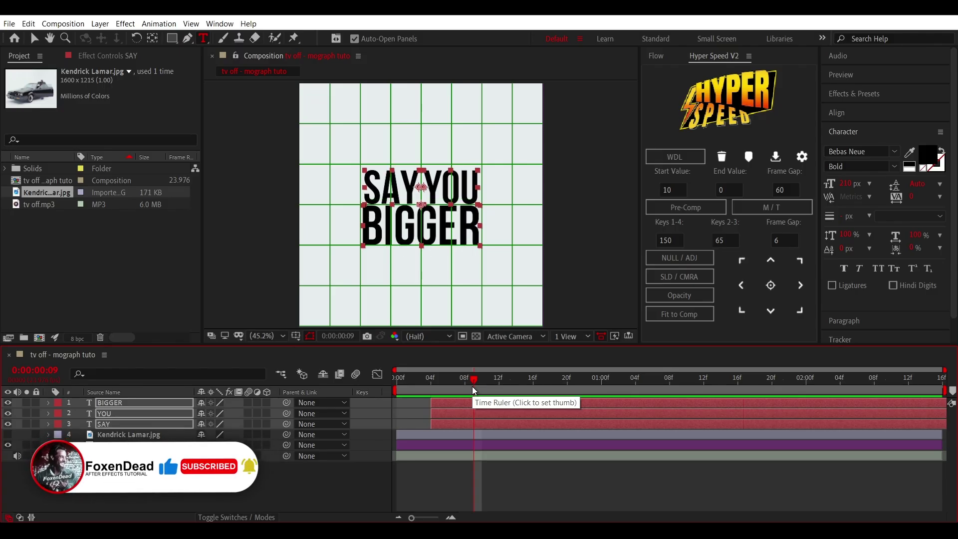
left_click(326, 361)
left_click(296, 336)
left_click(312, 361)
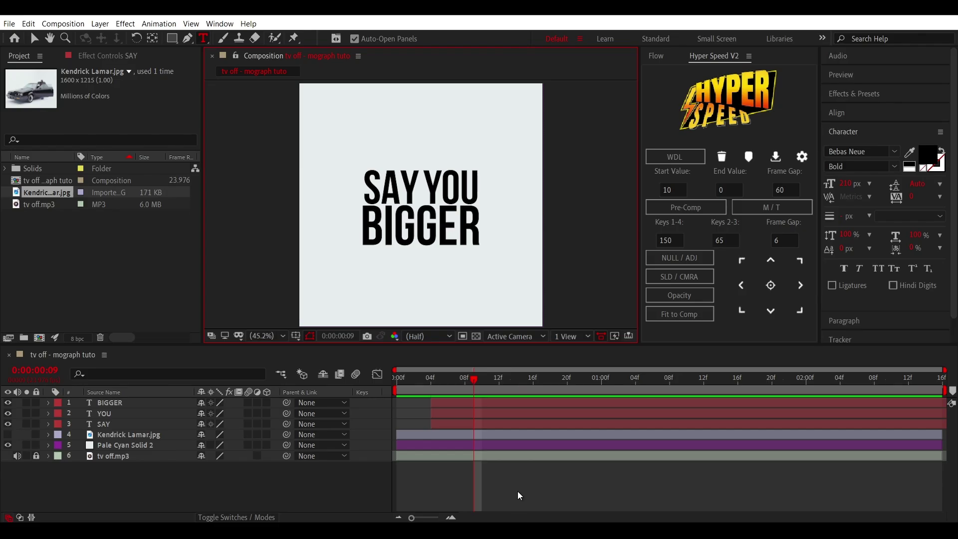
Delay YOU and BIGGER so they begin after SAY, from frame 4
left_click(430, 387)
left_click_drag(433, 413, 476, 404)
left_click(453, 415)
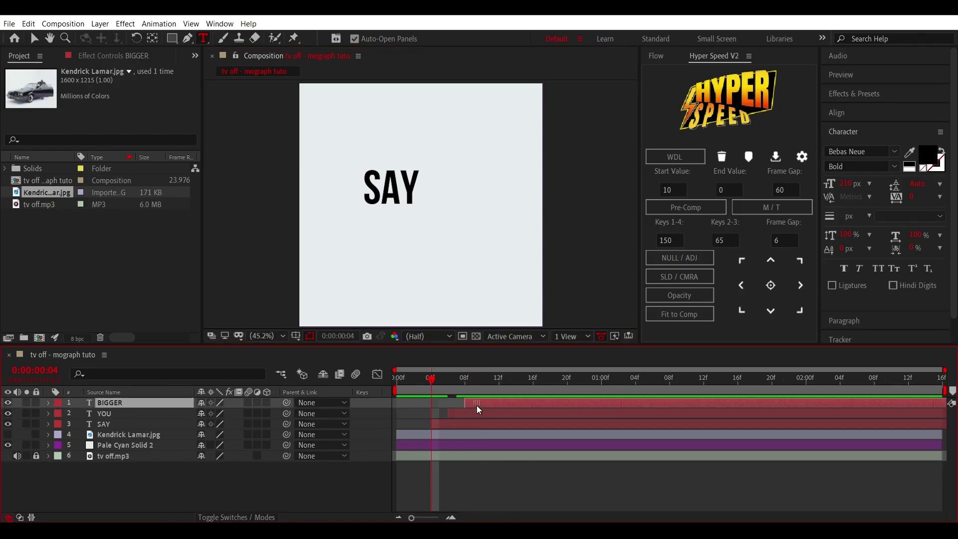
left_click(444, 424)
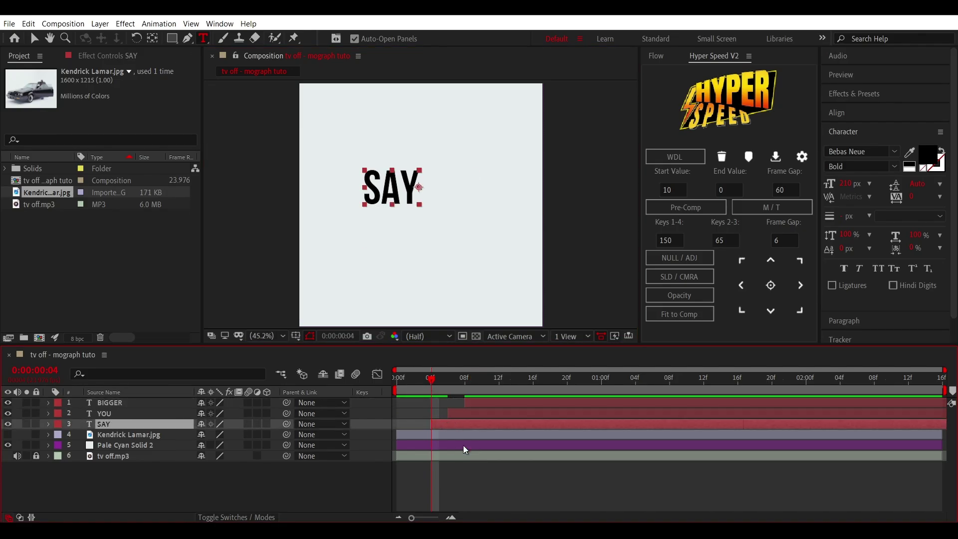
Add a text animator to SAY with Position 0,100 and Opacity 0%
left_click(48, 424)
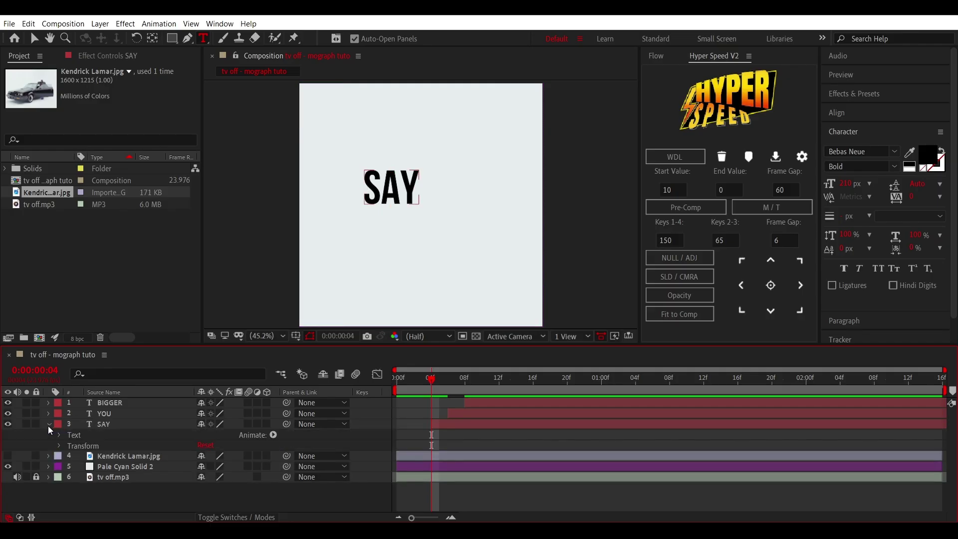
left_click(273, 434)
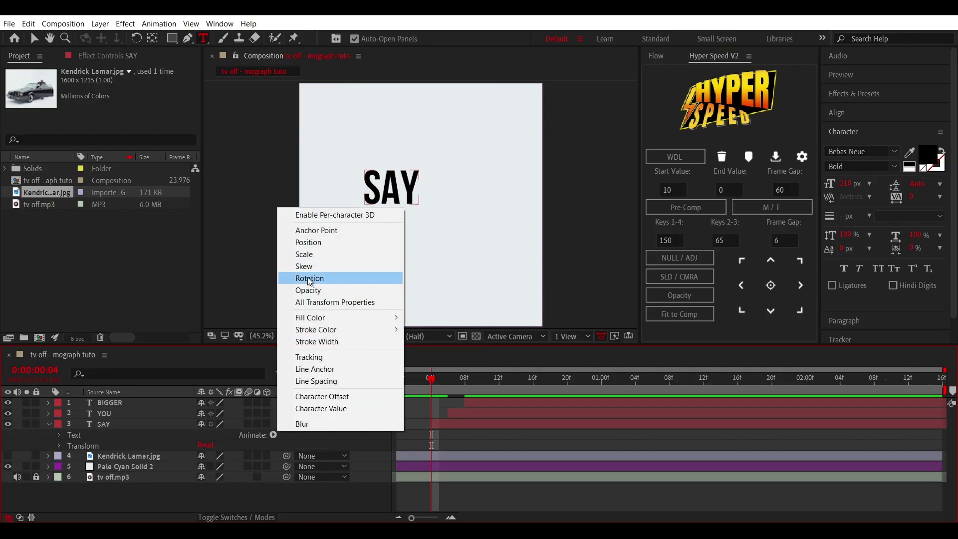
left_click(309, 243)
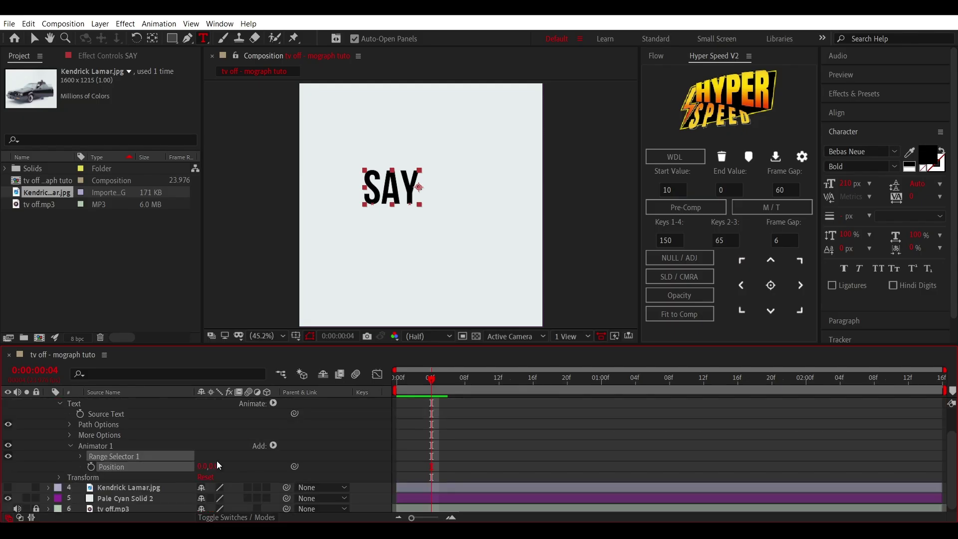
left_click(275, 442)
mouse_move(283, 451)
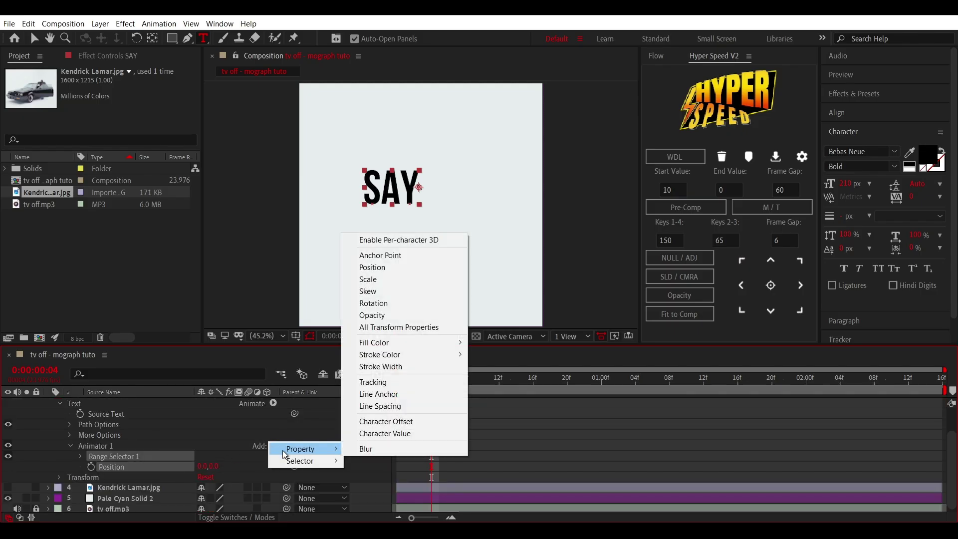
left_click(371, 317)
left_click_drag(205, 476, 216, 465)
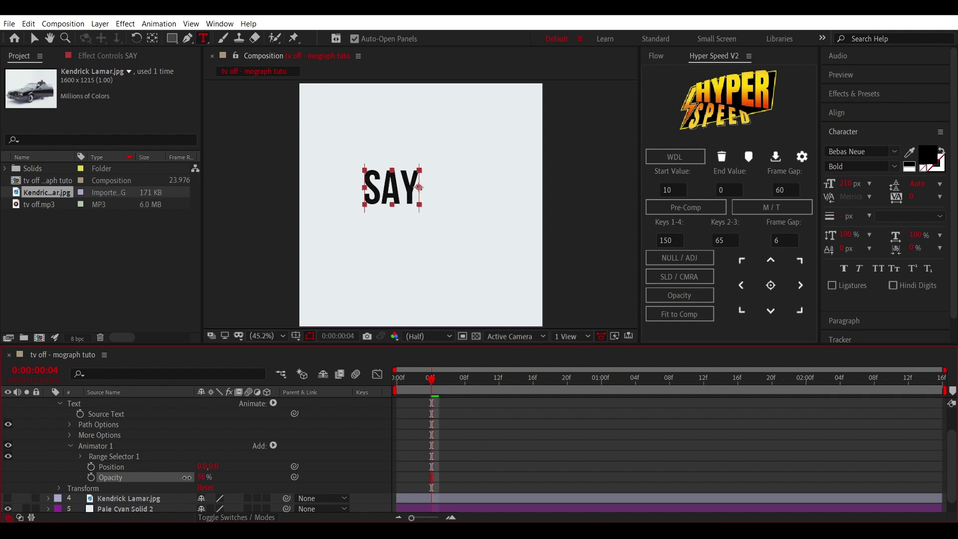
left_click(216, 465)
type("100")
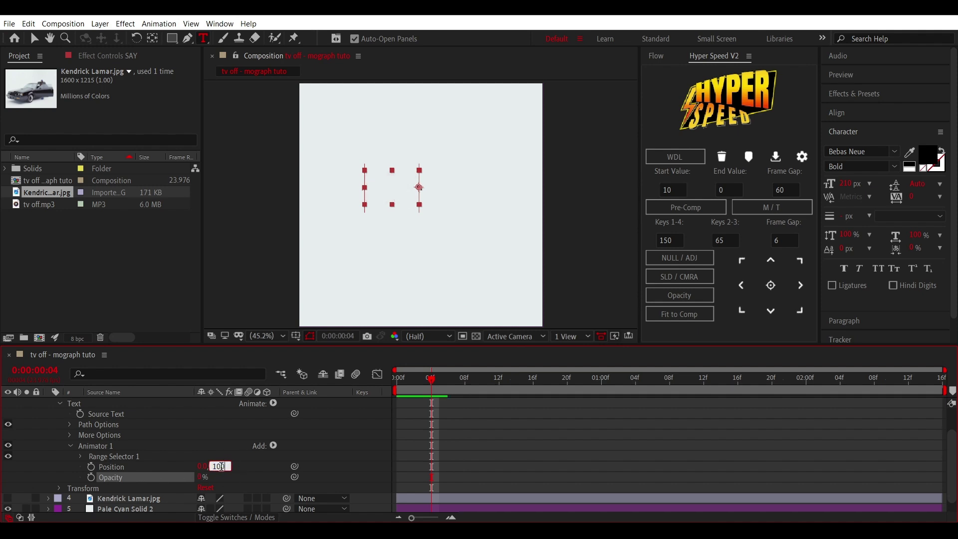
left_click(104, 446)
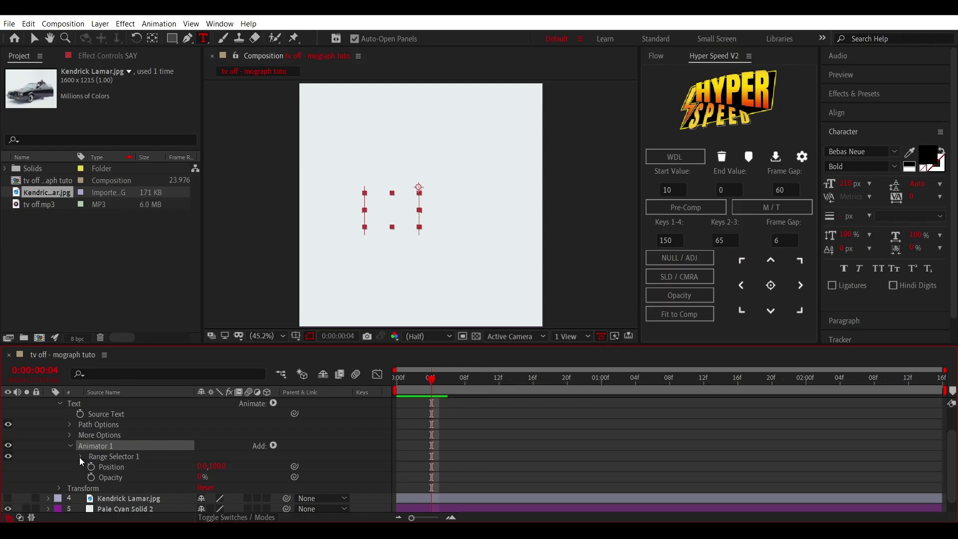
Set the range selector to Ramp Up shape, Index units, and End -1
left_click(81, 457)
scroll(95, 457, "down", 1)
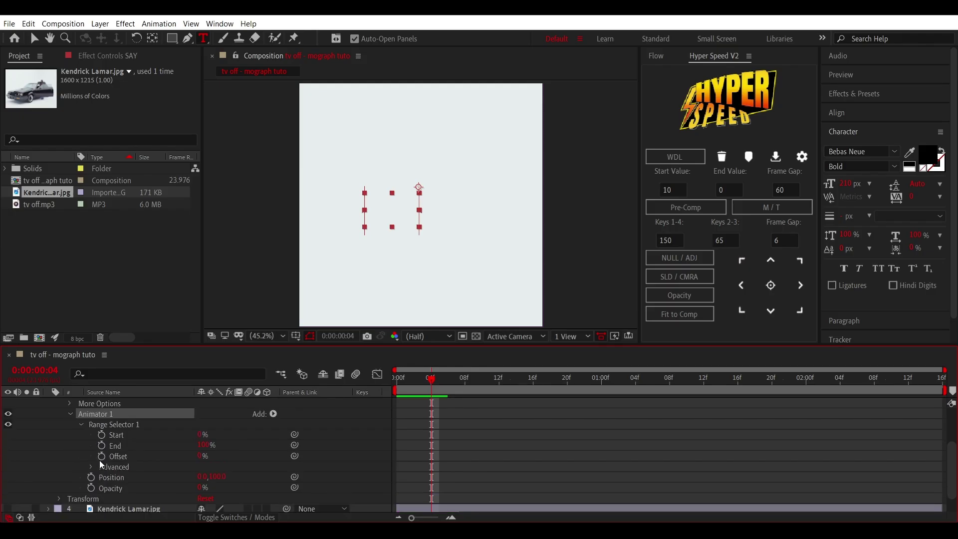
left_click(90, 467)
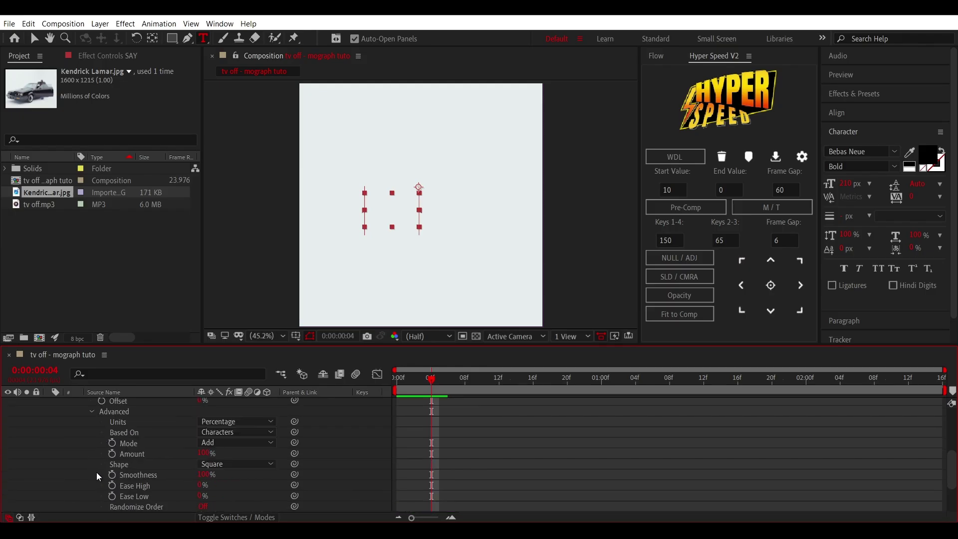
left_click(212, 464)
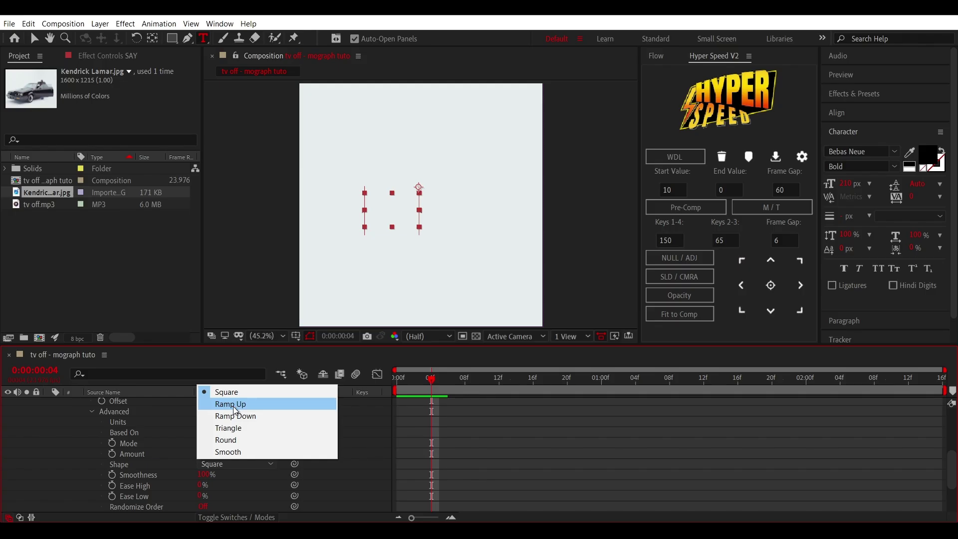
left_click(234, 406)
left_click(225, 424)
left_click(212, 445)
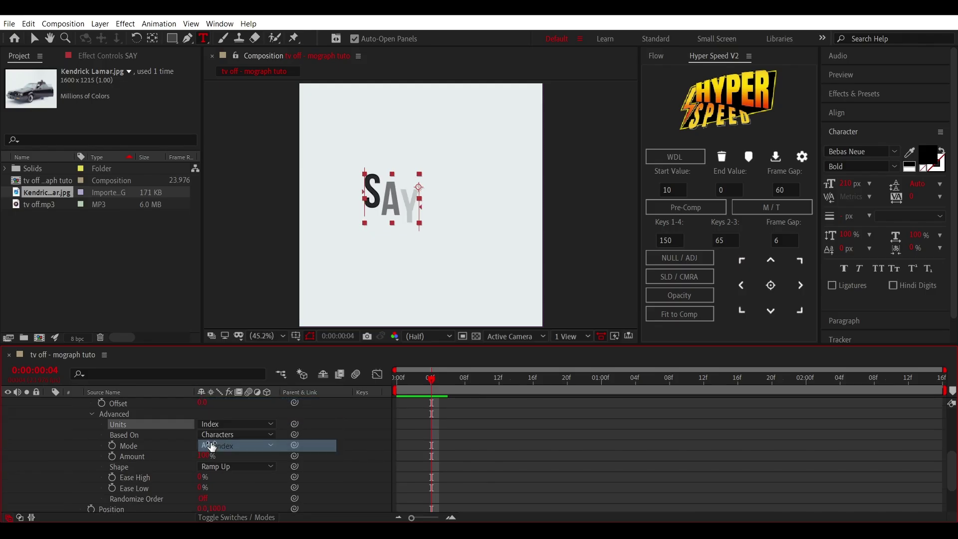
scroll(175, 438, "up", 3)
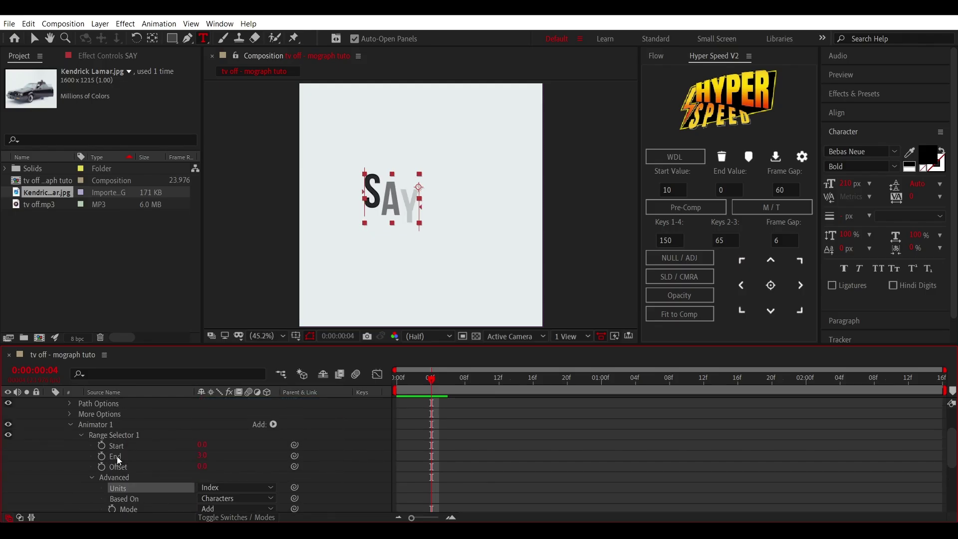
left_click(202, 454)
key("Return")
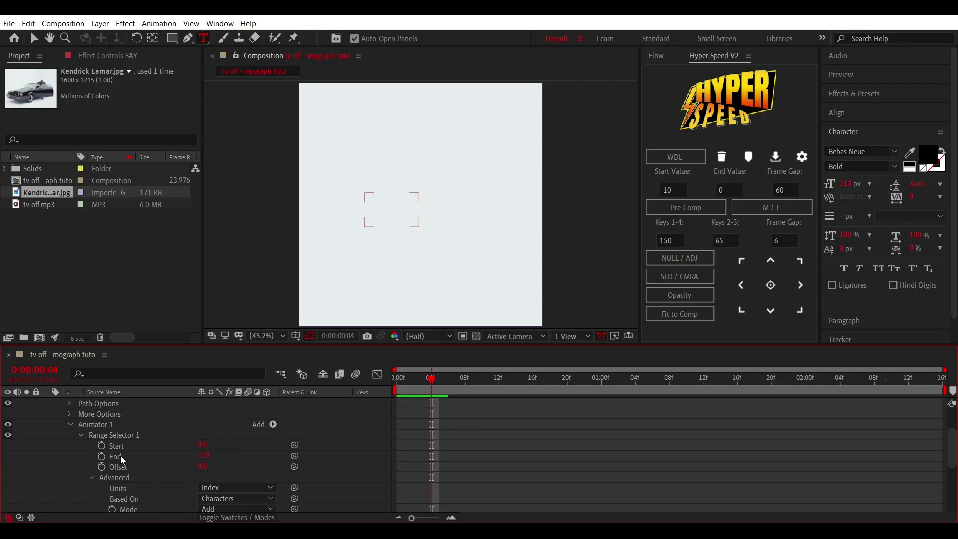
Keyframe SAY's range Start from 0 at frame 4 to 100 at 0:00:01:02
left_click(101, 446)
key("u")
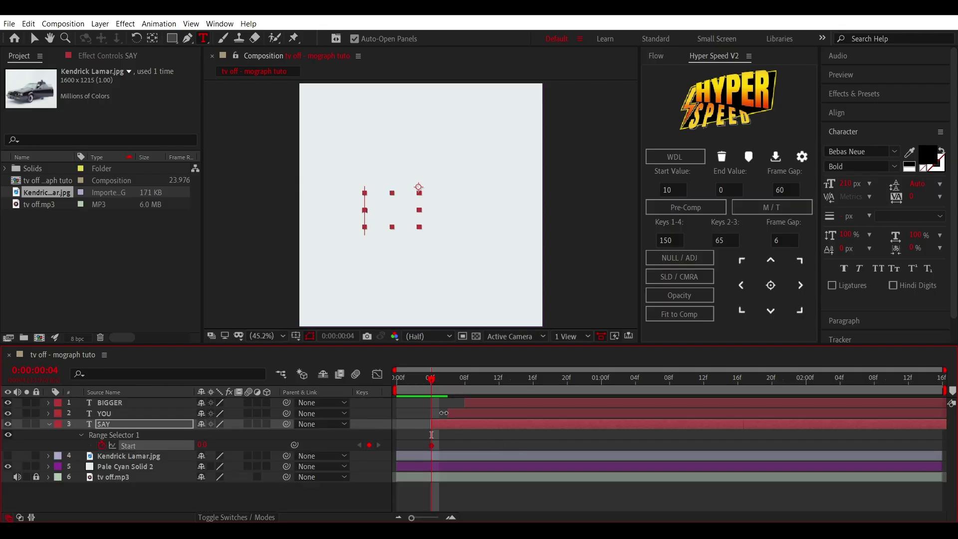
left_click_drag(443, 388, 502, 394)
left_click_drag(632, 399, 619, 394)
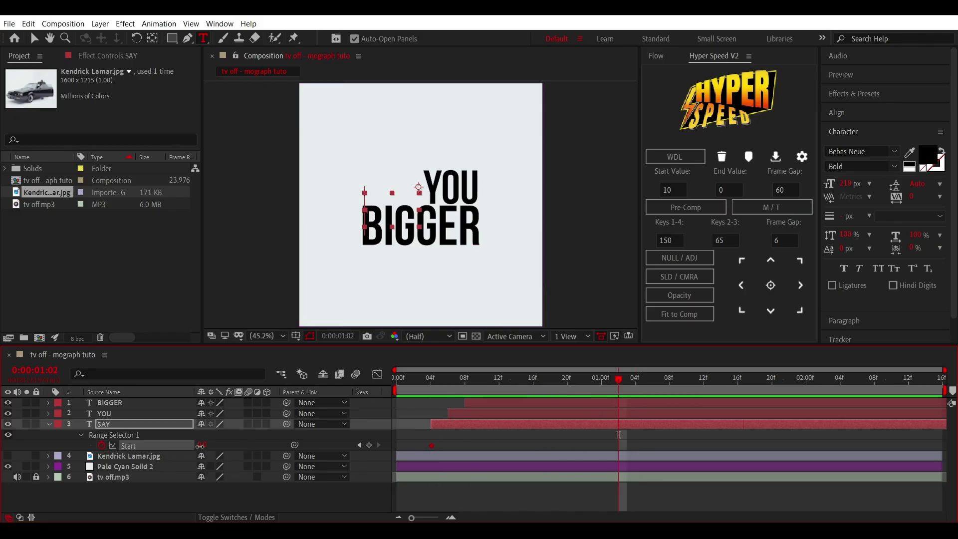
left_click_drag(201, 444, 207, 445)
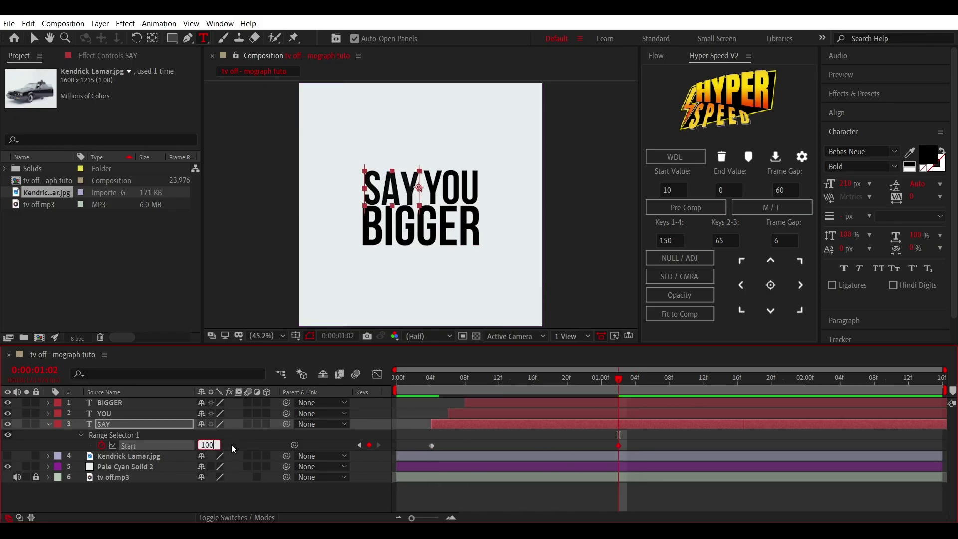
left_click(224, 448)
Easy-ease both Start keyframes, preview, and pull the final keyframe earlier
left_click_drag(629, 442, 417, 478)
key("F9")
key("space")
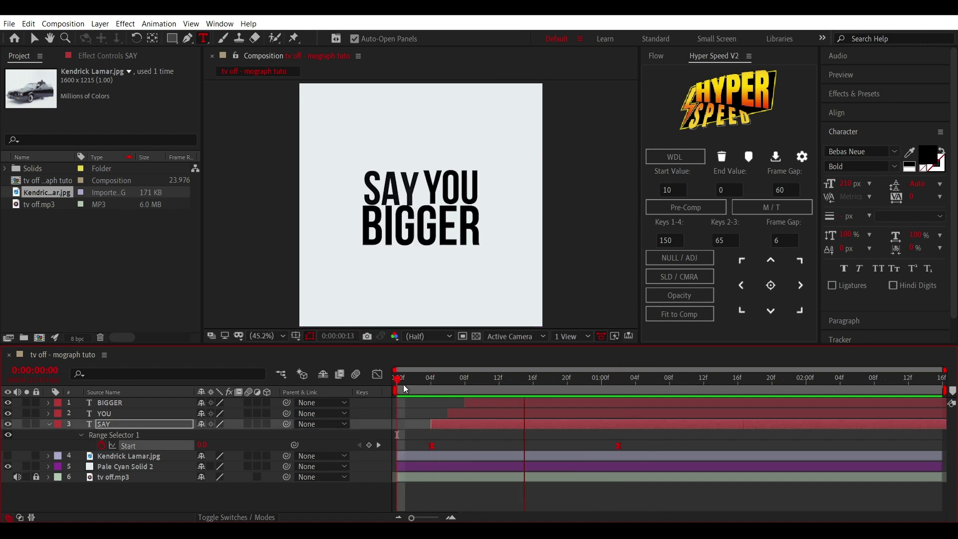
left_click(612, 449)
left_click_drag(616, 445, 594, 445)
left_click(576, 444)
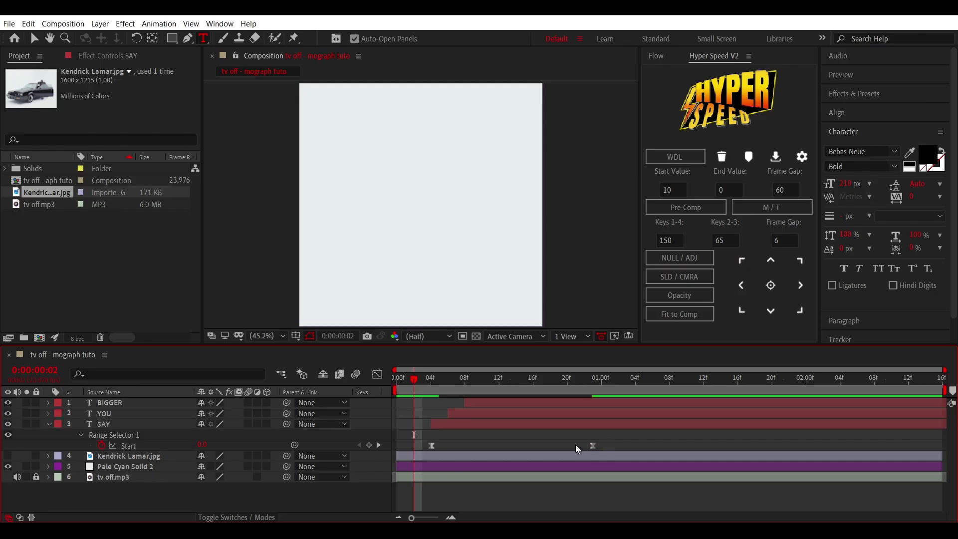
Copy SAY's Animator 1 and paste it onto YOU at frame 6
left_click(49, 424)
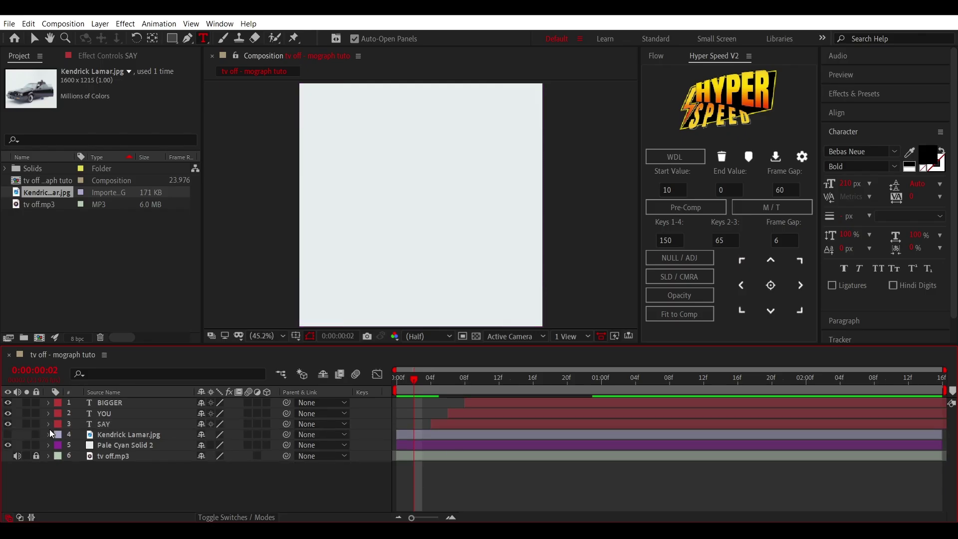
left_click(48, 424)
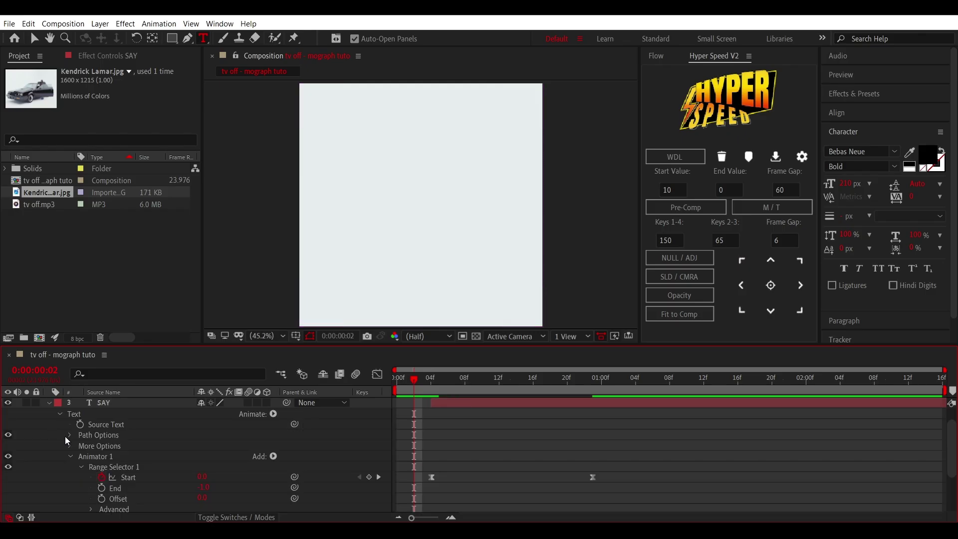
left_click(90, 456)
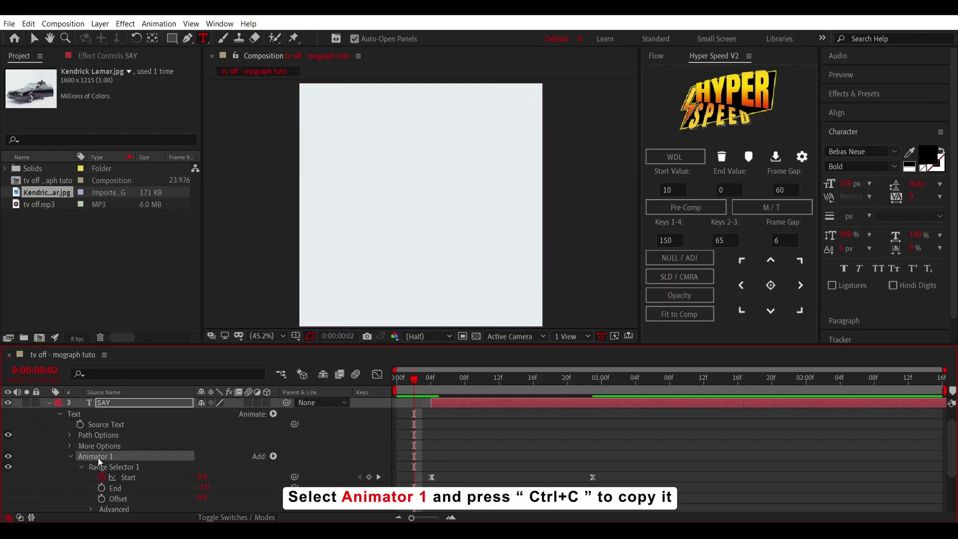
left_click(434, 437)
scroll(451, 441, "up", 1)
left_click(447, 381)
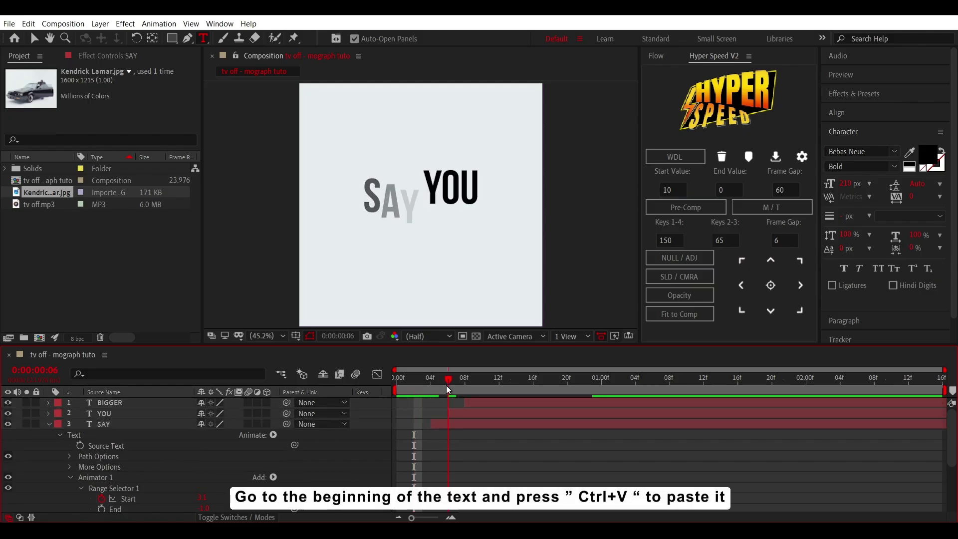
left_click(454, 414)
key("ctrl+v")
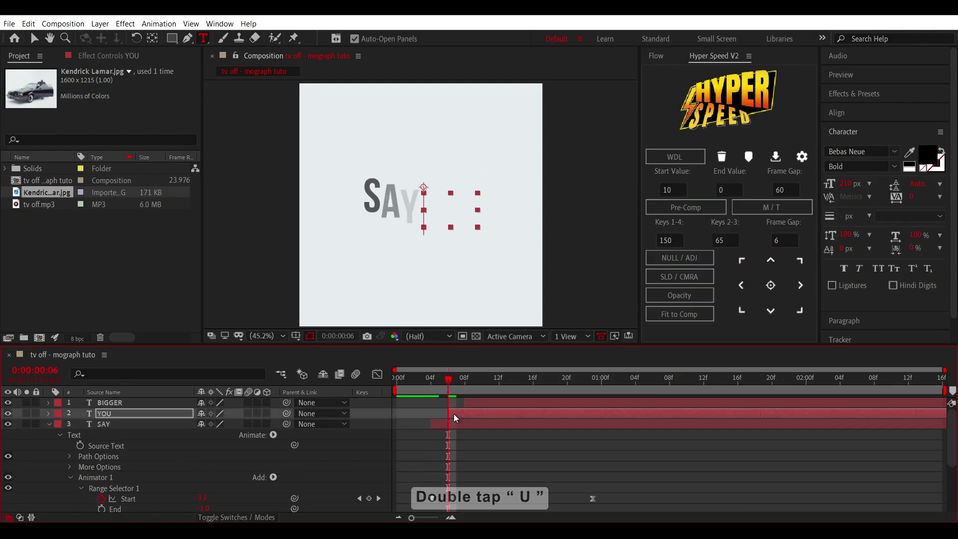
Change YOU's animator position offset to -70,0
key("u")
key("u")
scroll(147, 471, "down", 1)
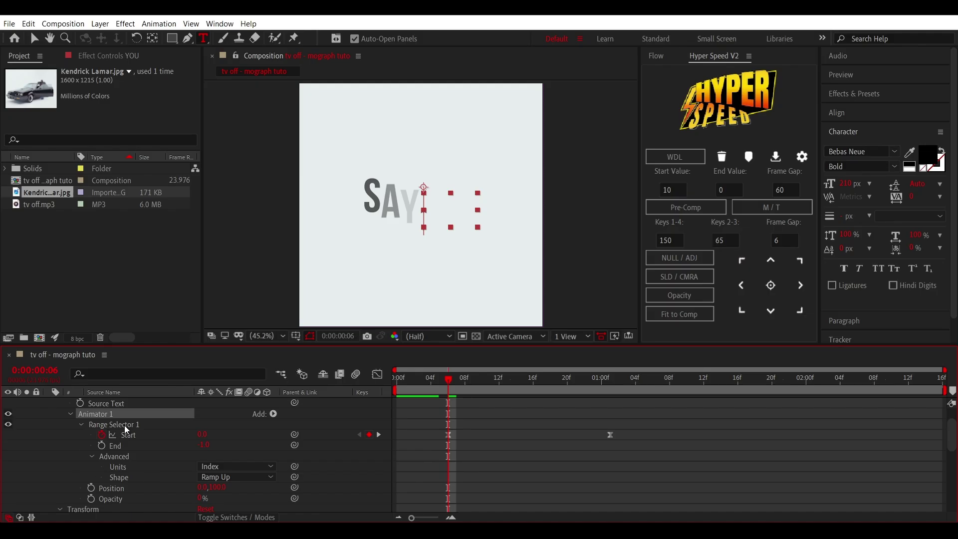
left_click(218, 487)
left_click(173, 498)
left_click(202, 488)
type("-70")
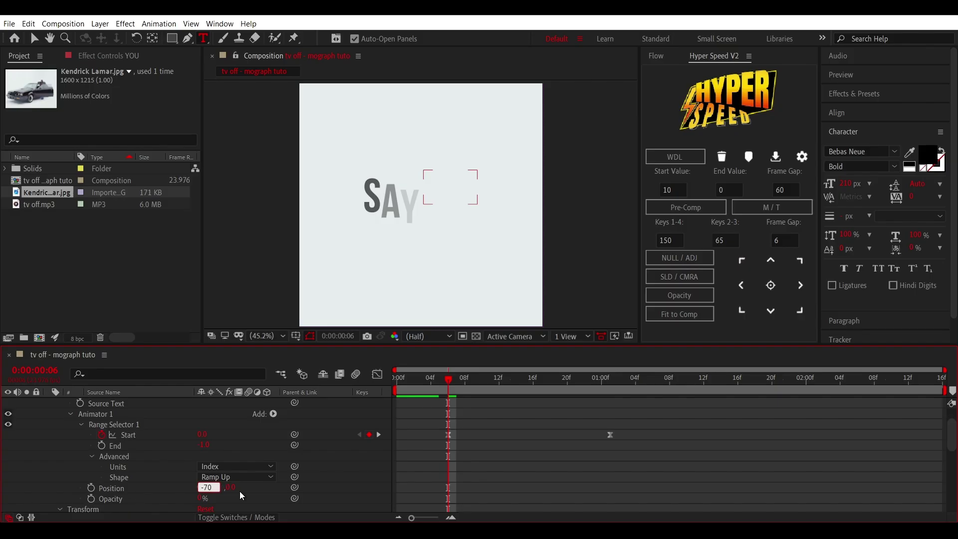
key("Return")
key("u")
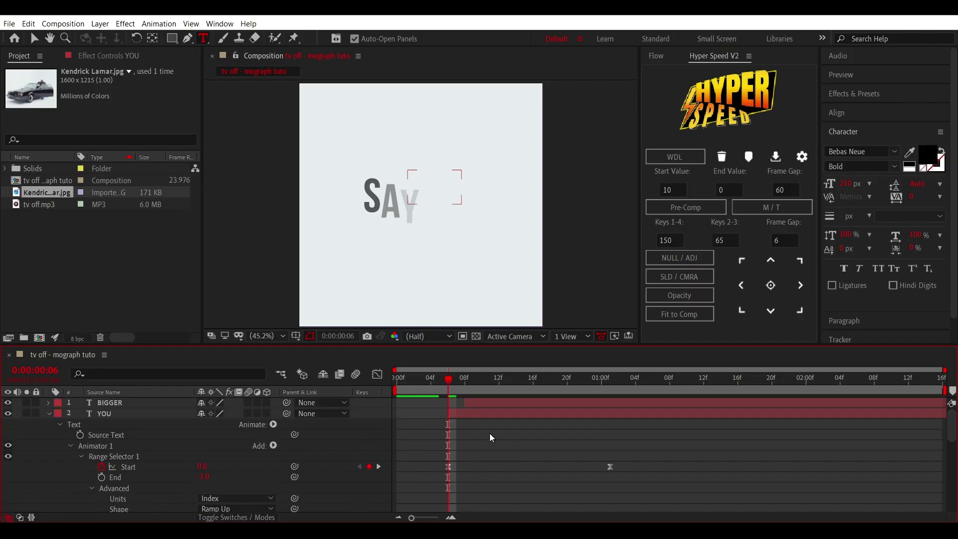
Preview the SAY YOU BIGGER animation from the start
left_click(484, 417)
left_click(455, 435)
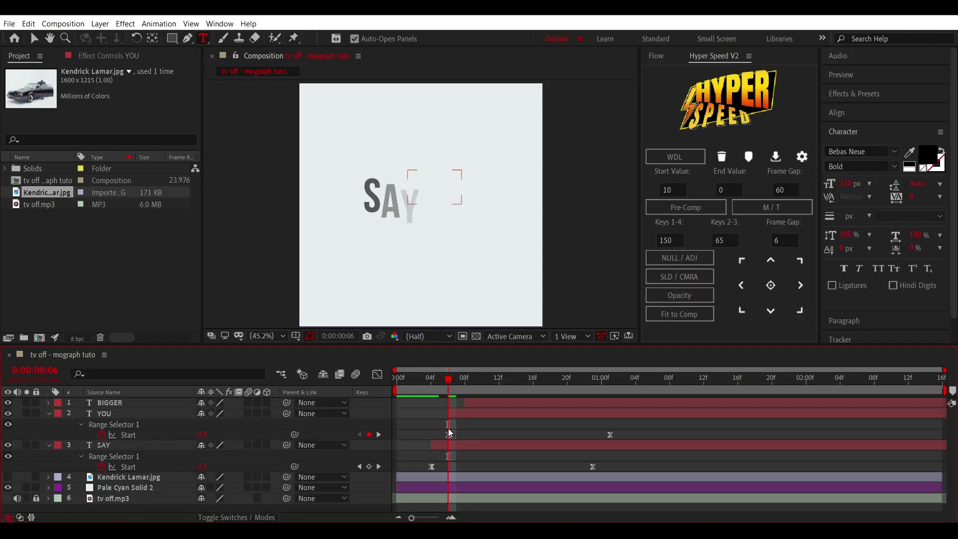
key("u")
left_click(417, 384)
key("space")
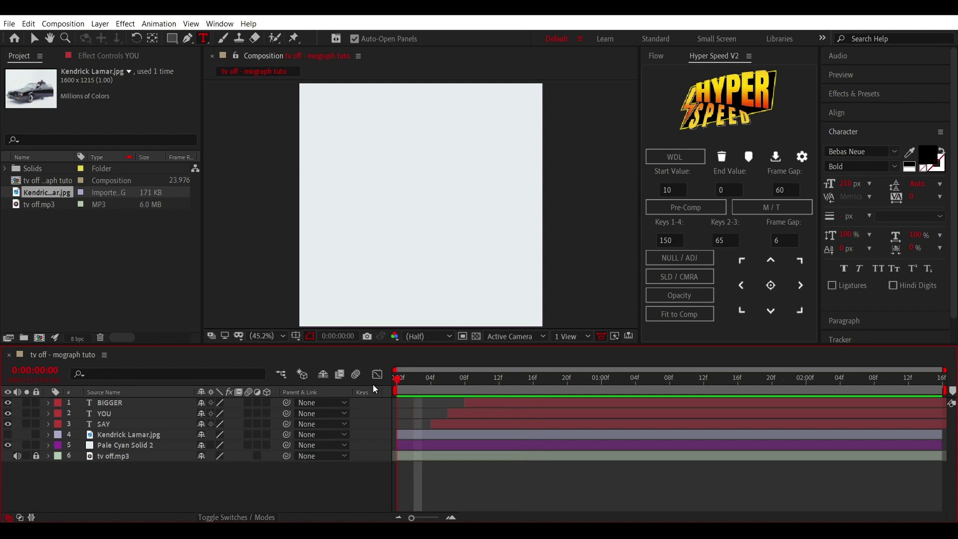
left_click(462, 413)
Move YOU's final Start keyframe later to slow its reveal
left_click(462, 415)
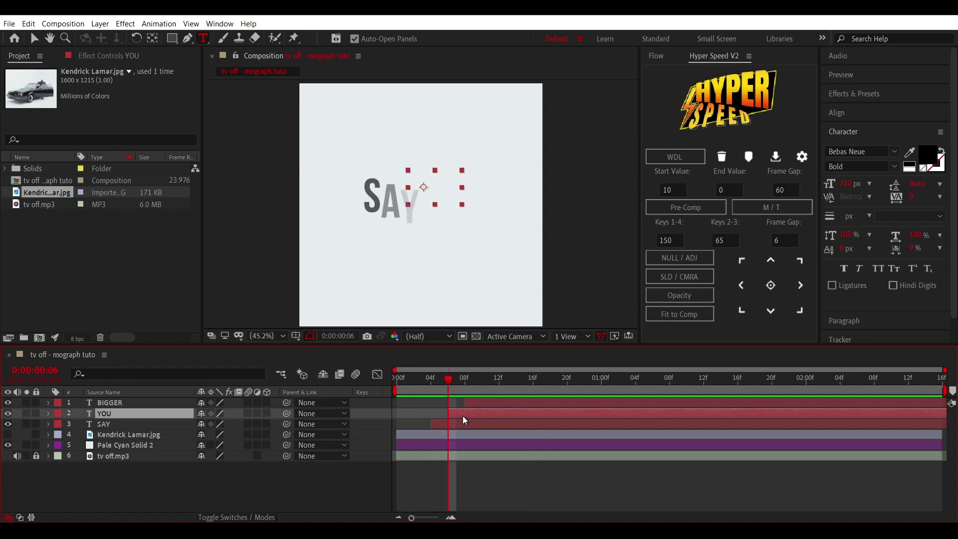
key("u")
left_click_drag(609, 434, 651, 435)
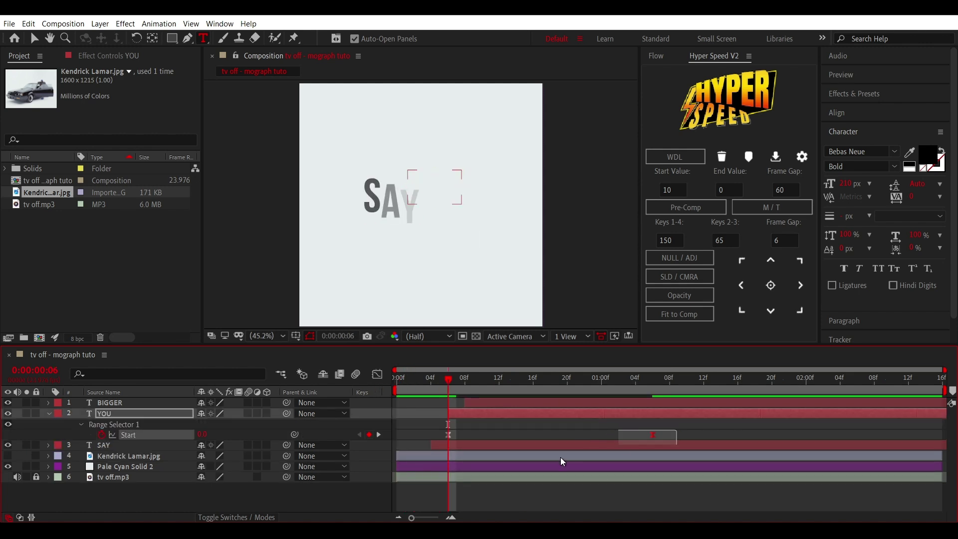
key("u")
left_click(484, 402)
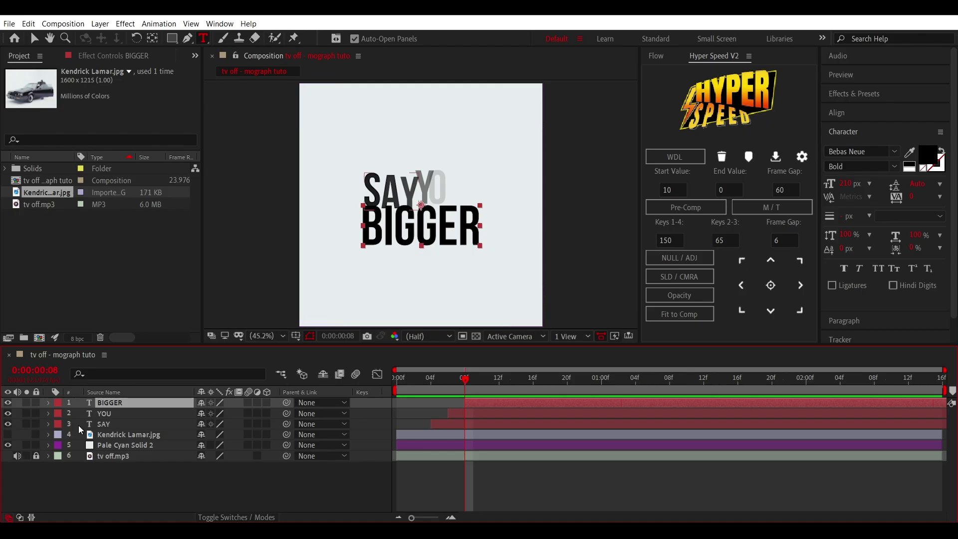
Apply the Random Fade Up preset to BIGGER and shorten its Start keyframes
key("ctrl+space")
type("rand")
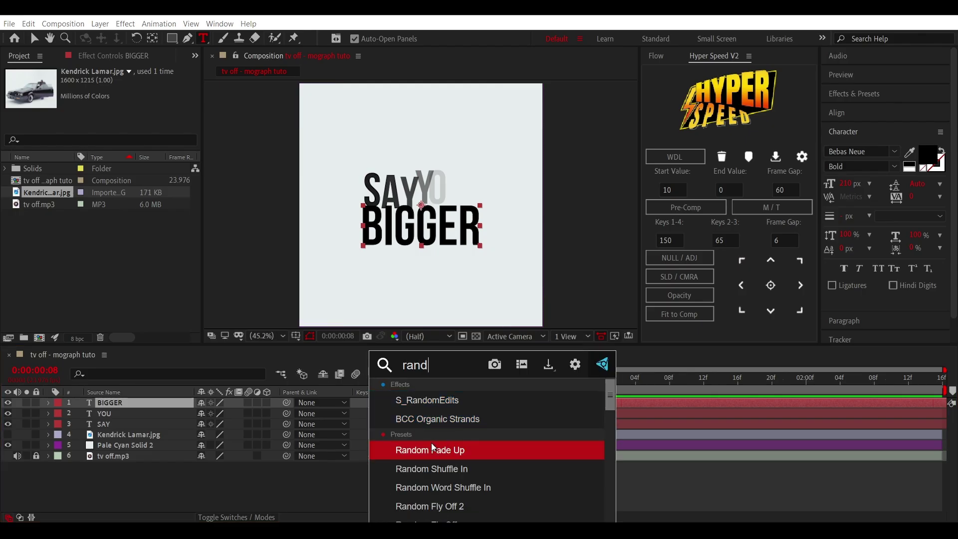
left_click(432, 449)
key("u")
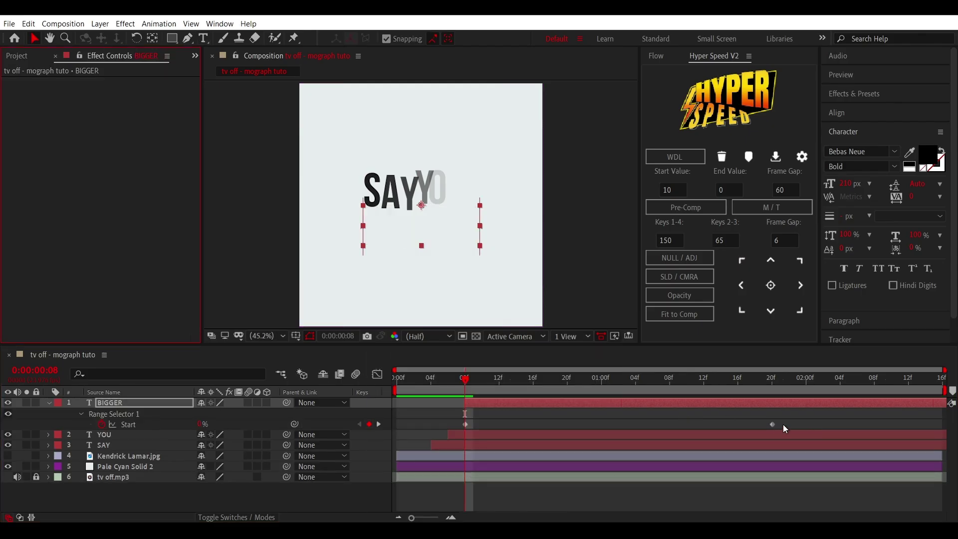
left_click_drag(771, 424, 524, 425)
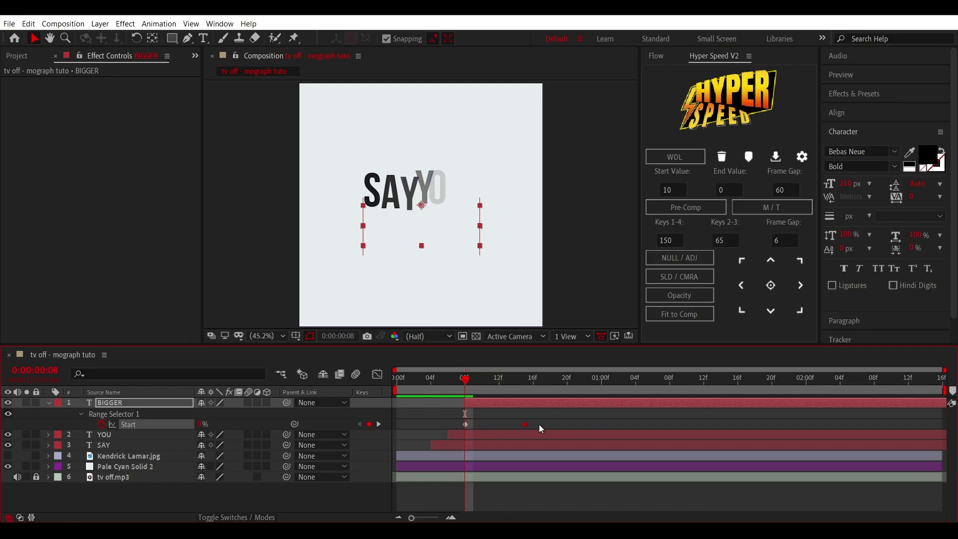
key("space")
key("space")
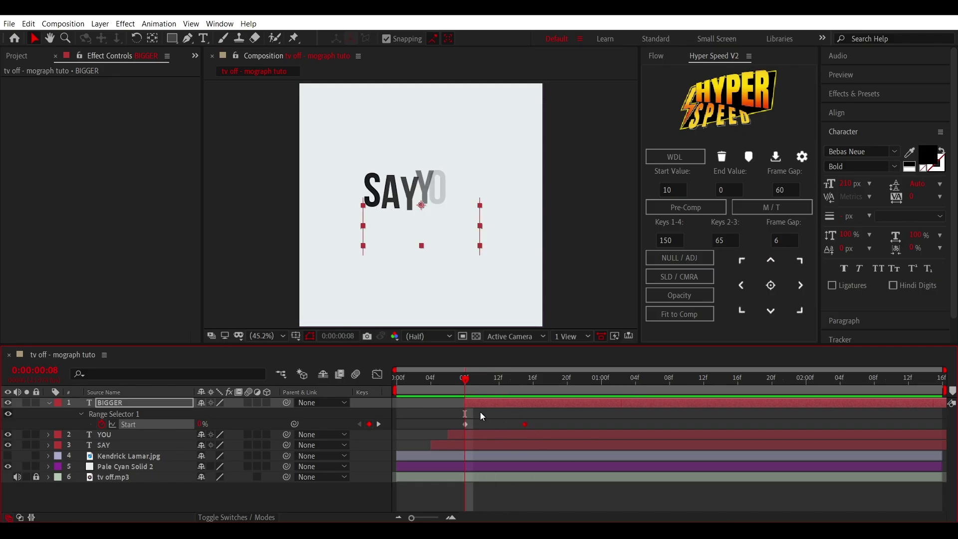
Turn on Randomize Order in BIGGER's range selector advanced settings
left_click(80, 414)
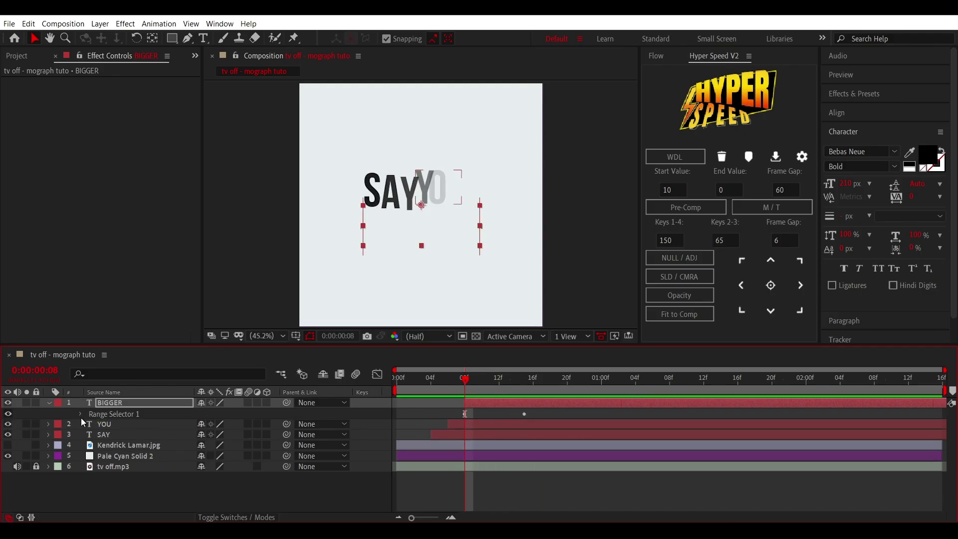
left_click(81, 418)
left_click(86, 456)
scroll(123, 482, "down", 2)
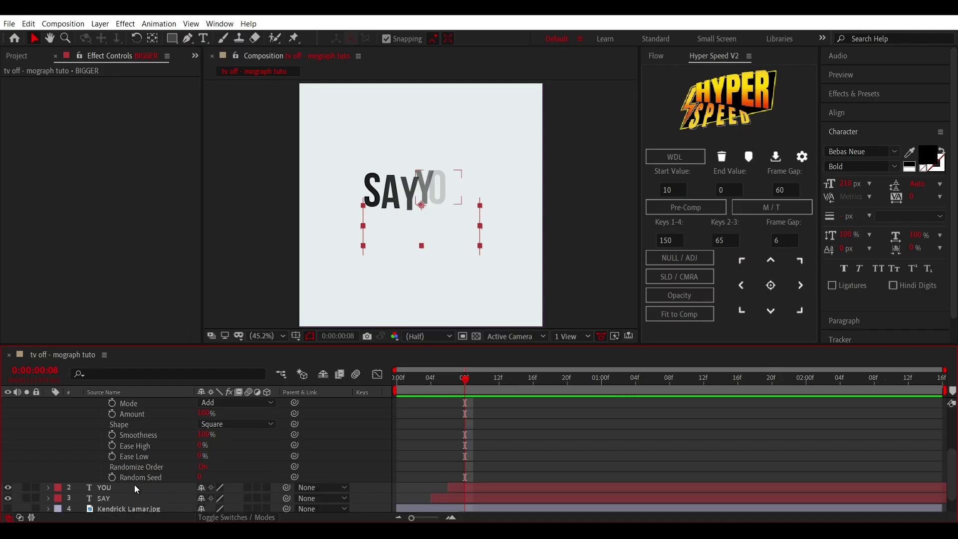
left_click(202, 467)
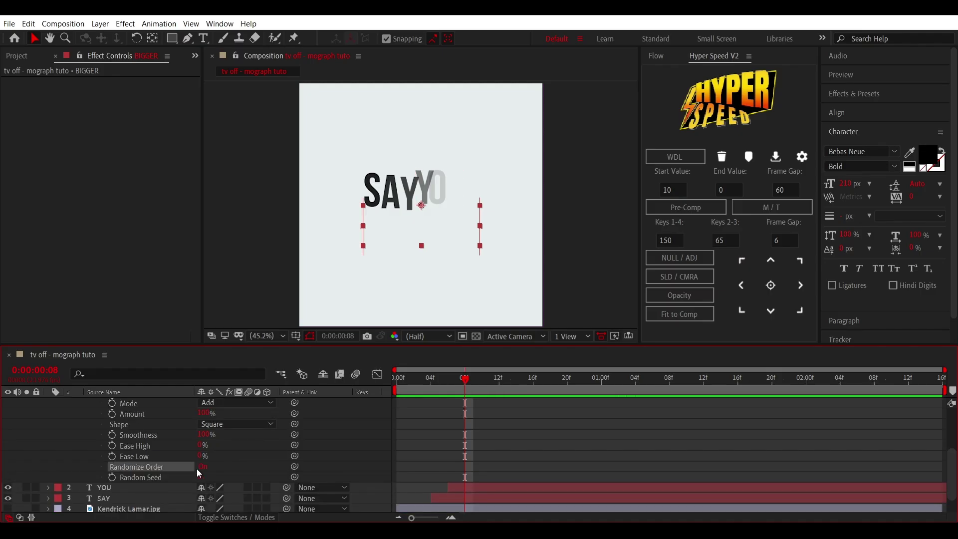
Drive Random Seed with the expression time*25 and preview the randomized fade
scroll(200, 477, "down", 2)
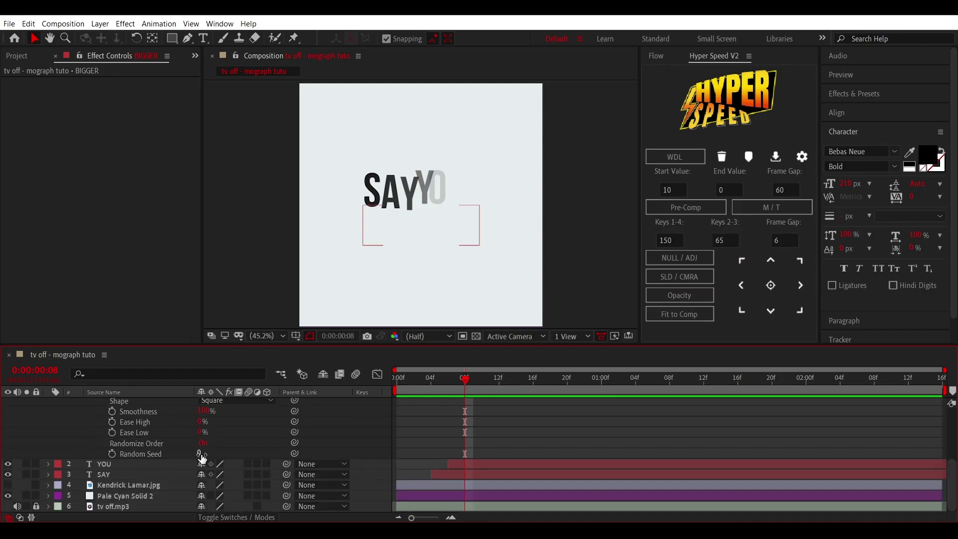
left_click(113, 454, "alt")
type("time")
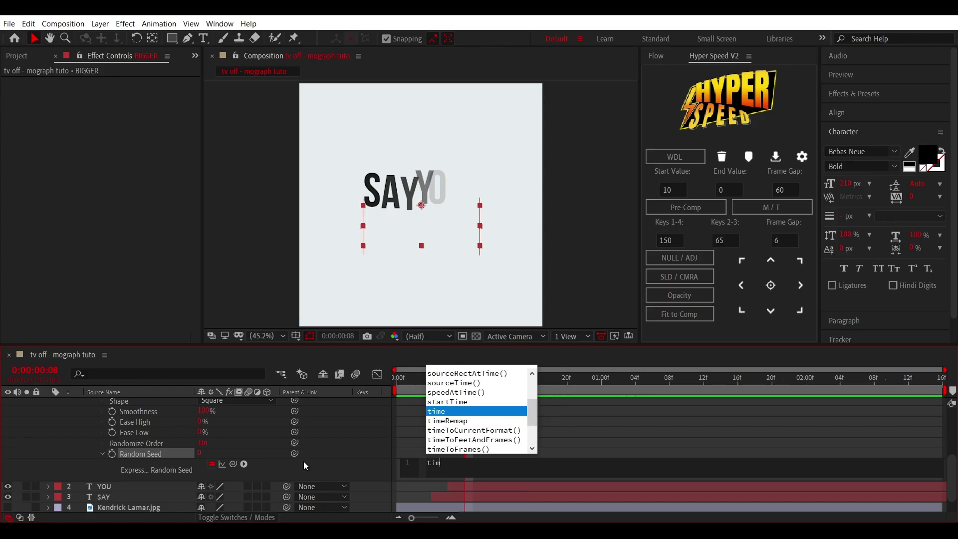
type("*25")
left_click(489, 432)
scroll(478, 440, "up", 5)
scroll(477, 440, "up", 4)
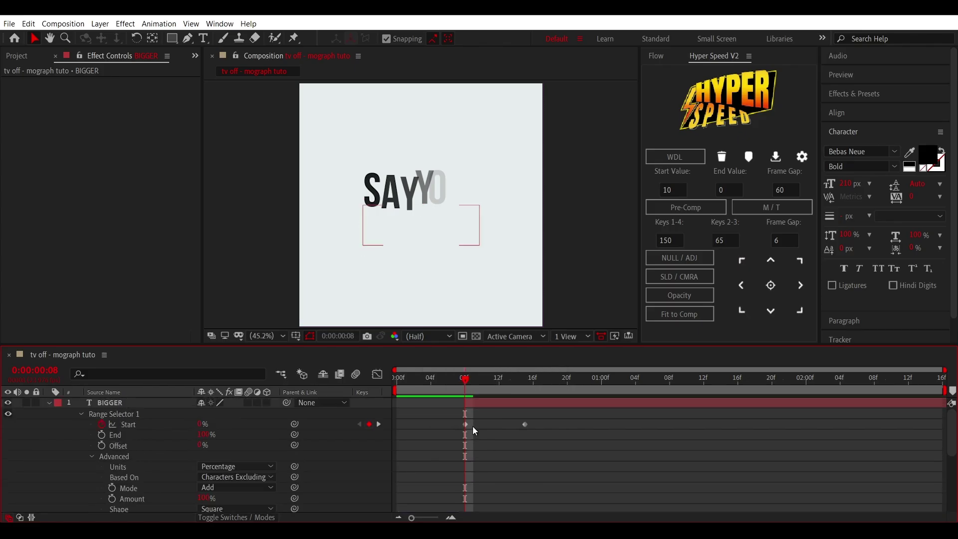
left_click(49, 403)
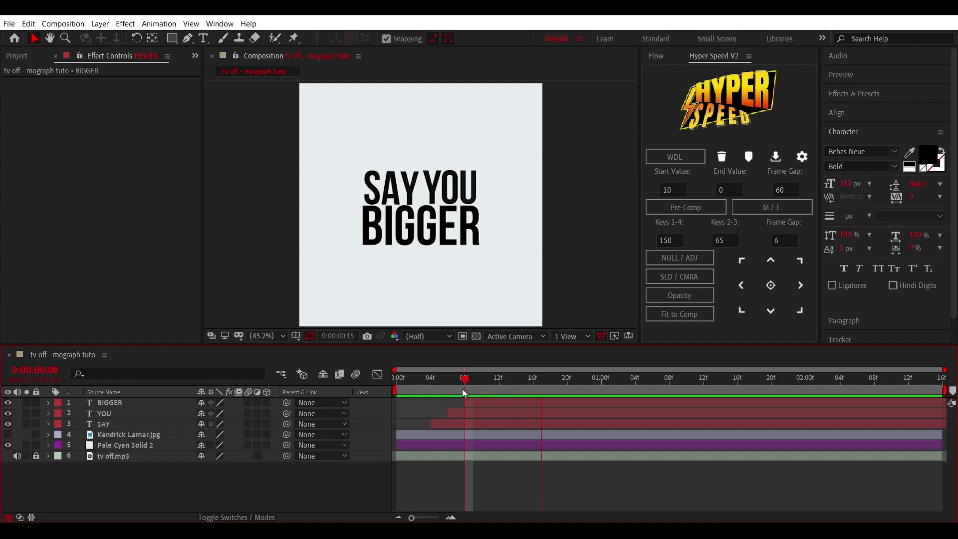
left_click(440, 387)
key("space")
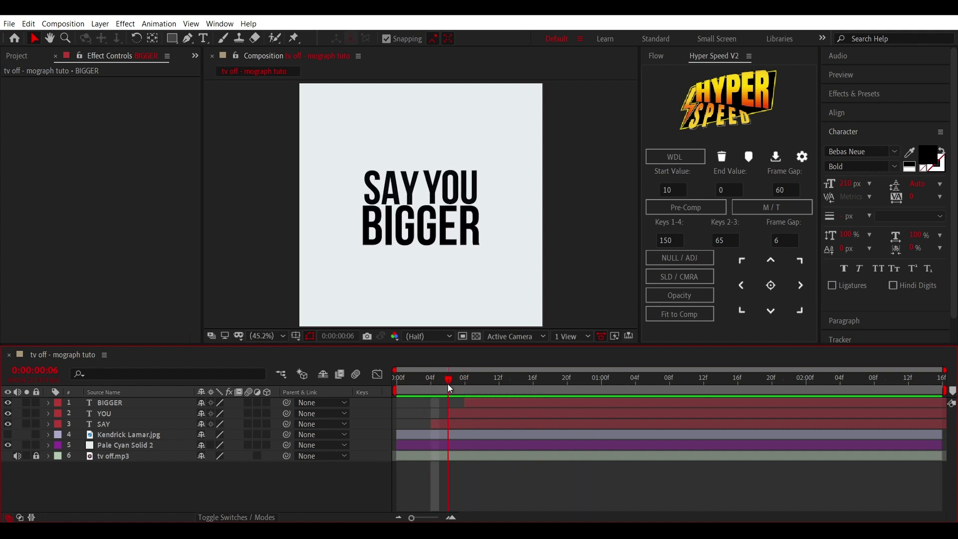
Add a Tracking animator to BIGGER and keyframe Tracking Amount from 100 to 0
left_click(463, 386)
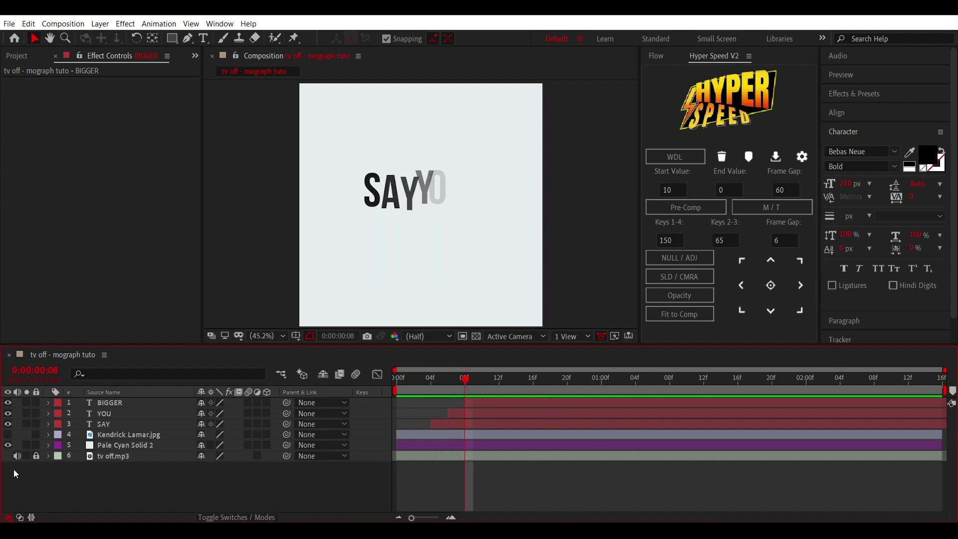
left_click(49, 403, "ctrl")
left_click(275, 415)
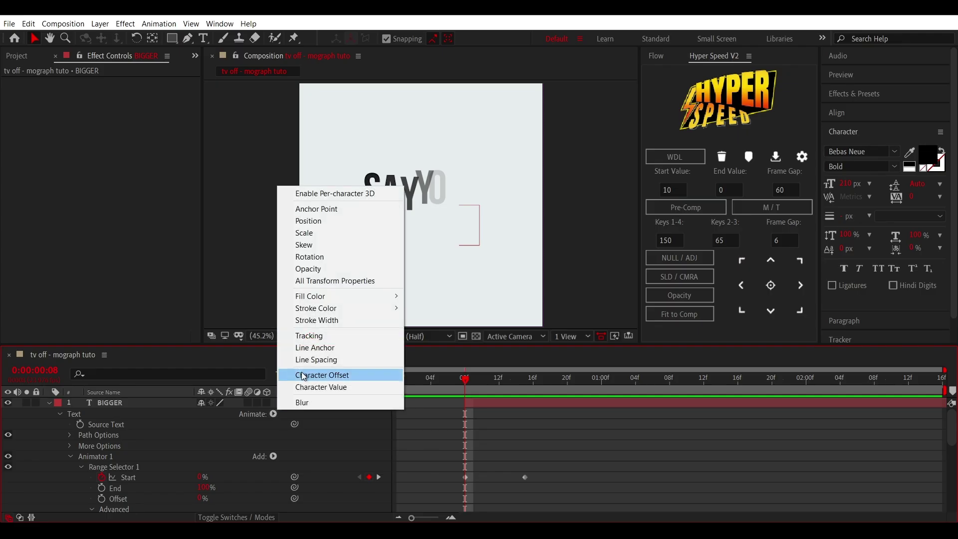
left_click(309, 337)
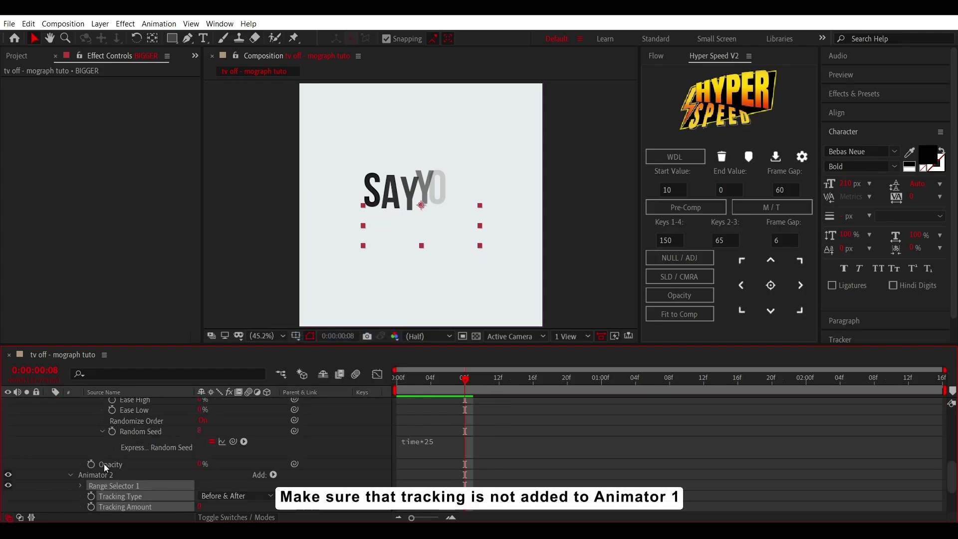
scroll(124, 488, "down", 3)
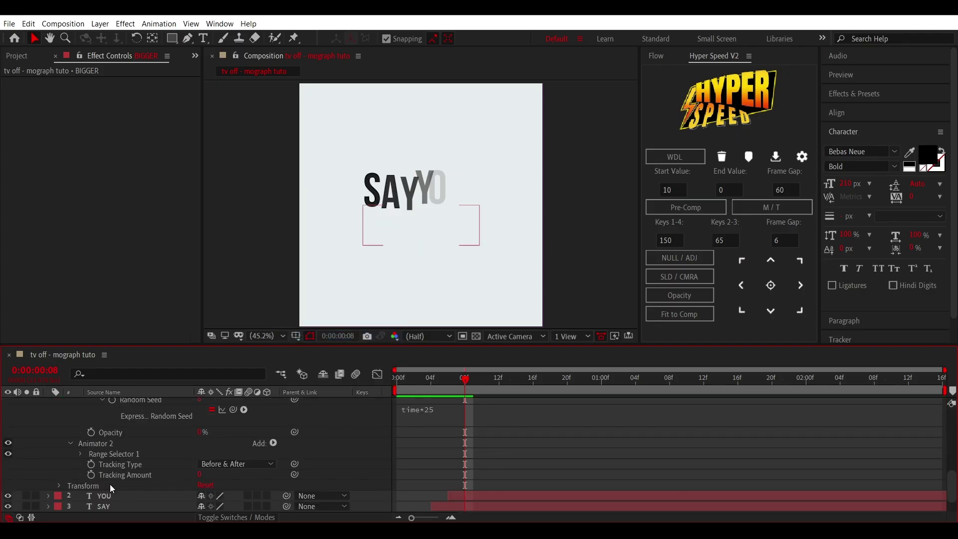
left_click(91, 474)
key("u")
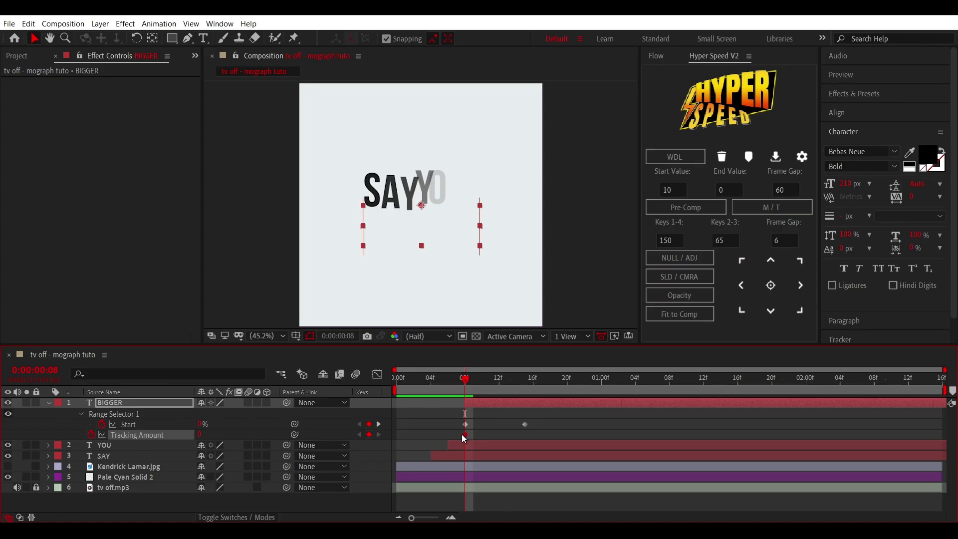
key("Delete")
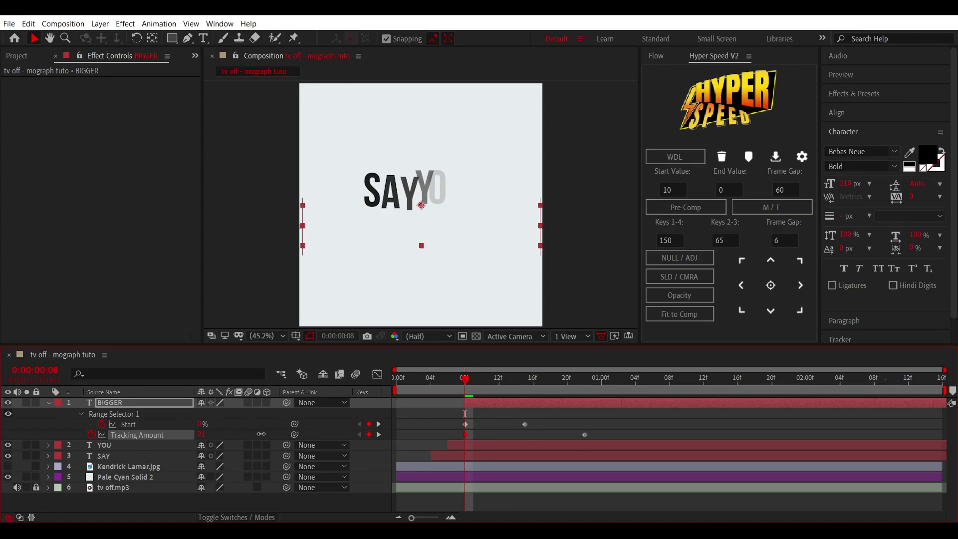
Easy Ease both tracking keyframes and steepen the curve's start in the Graph Editor
left_click_drag(613, 428, 456, 468)
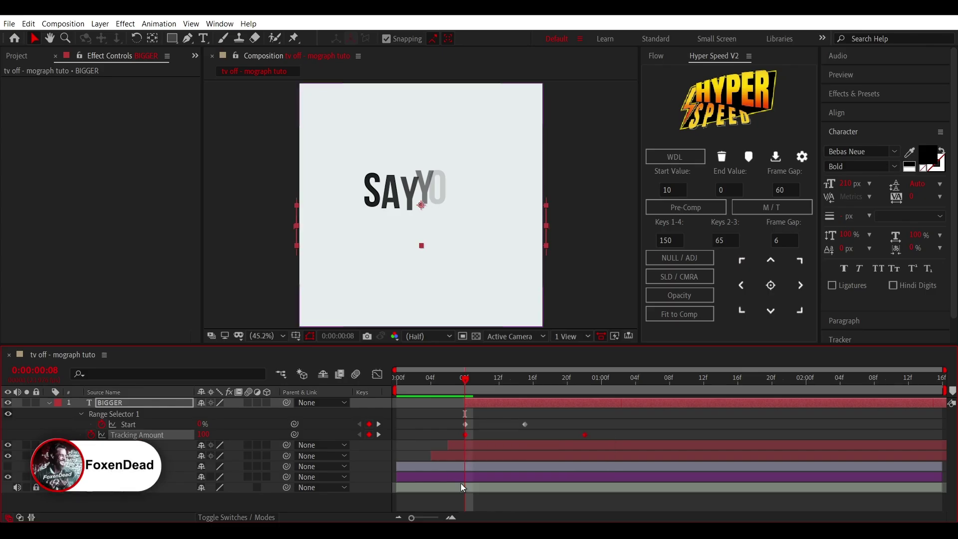
key("F9")
left_click(378, 374)
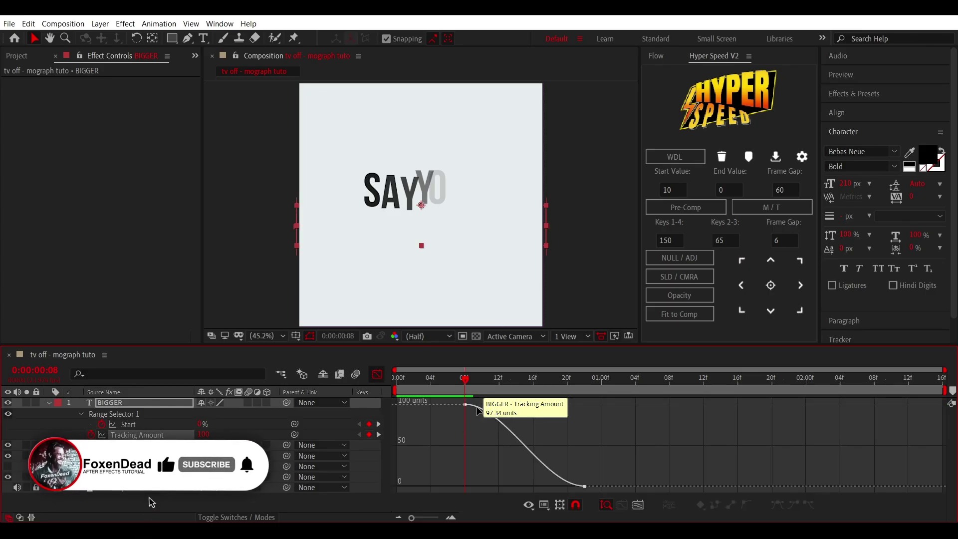
left_click_drag(504, 405, 469, 480)
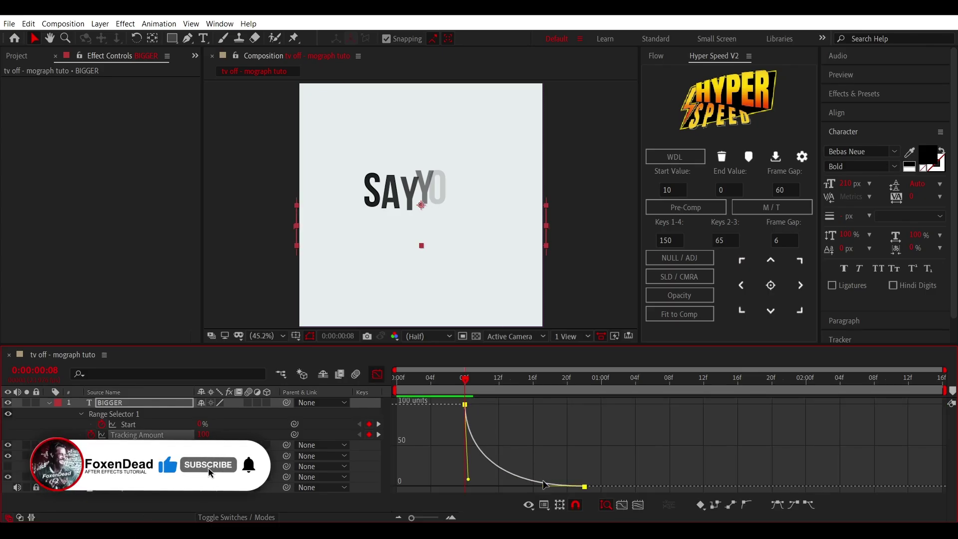
key("space")
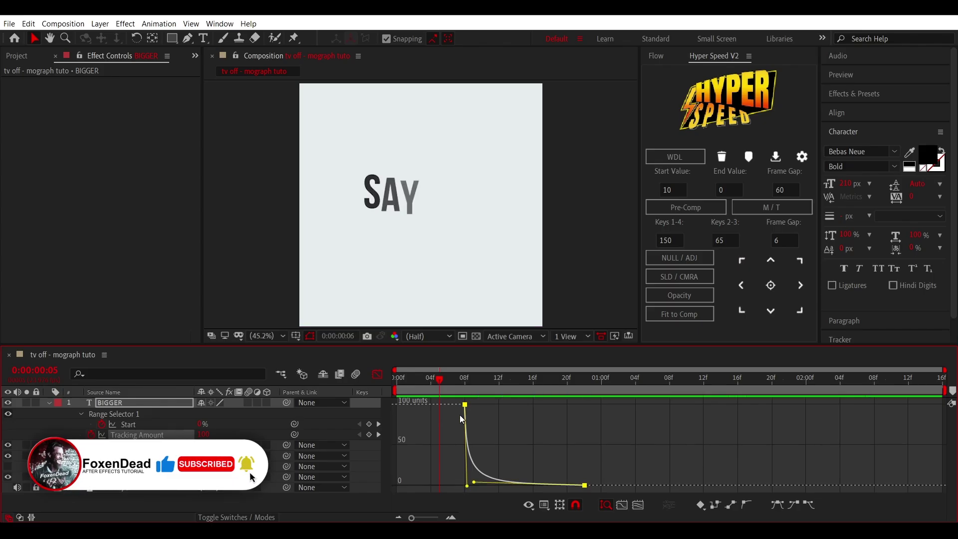
left_click(378, 375)
left_click_drag(543, 387, 559, 411)
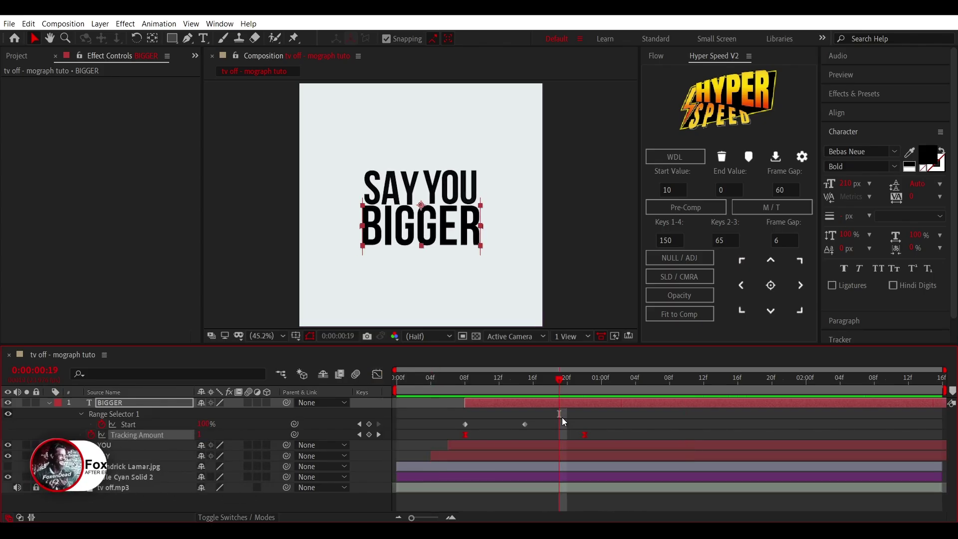
Move Kendrick Lamar.jpg above BIGGER, make it visible, and scale it down to about 81%
key("u")
left_click_drag(122, 432, 135, 402)
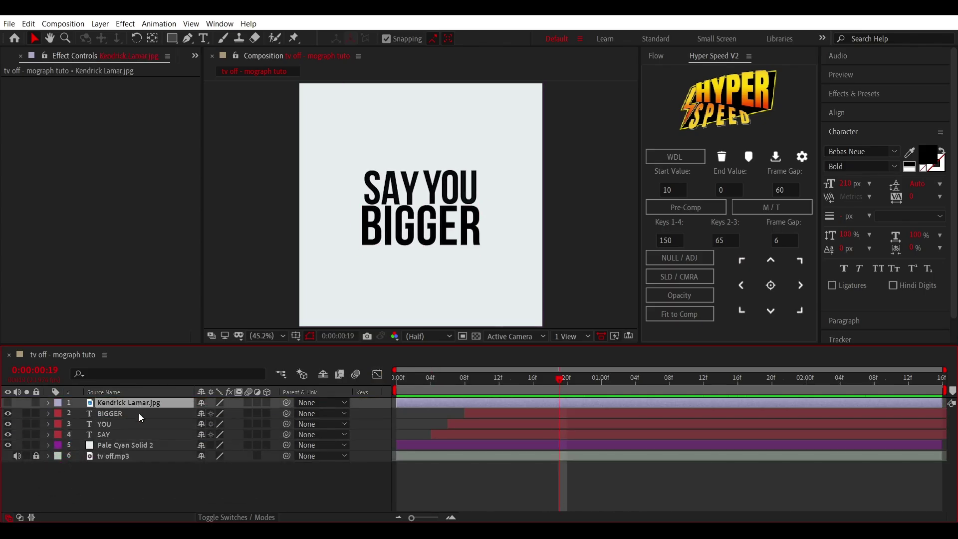
left_click(9, 402)
key("s")
left_click_drag(217, 414, 202, 413)
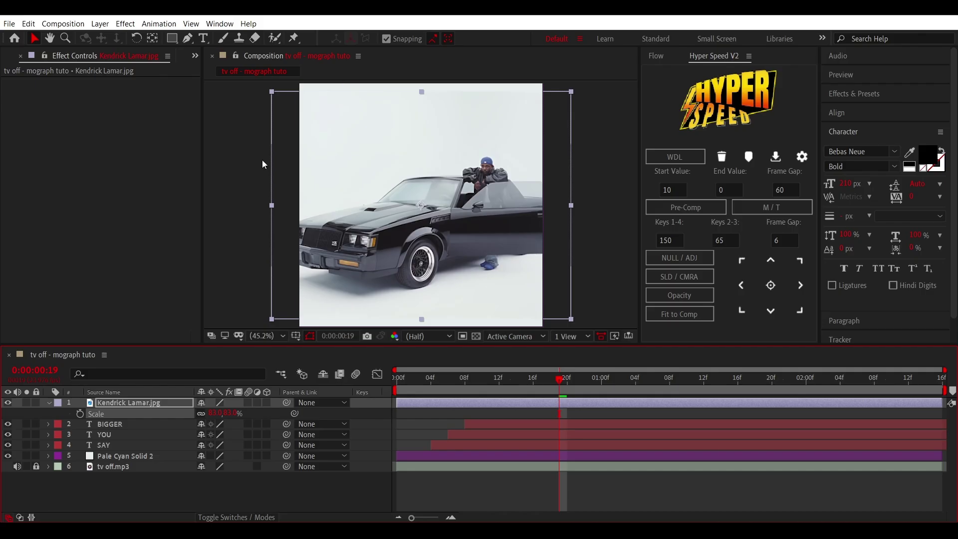
left_click(187, 37)
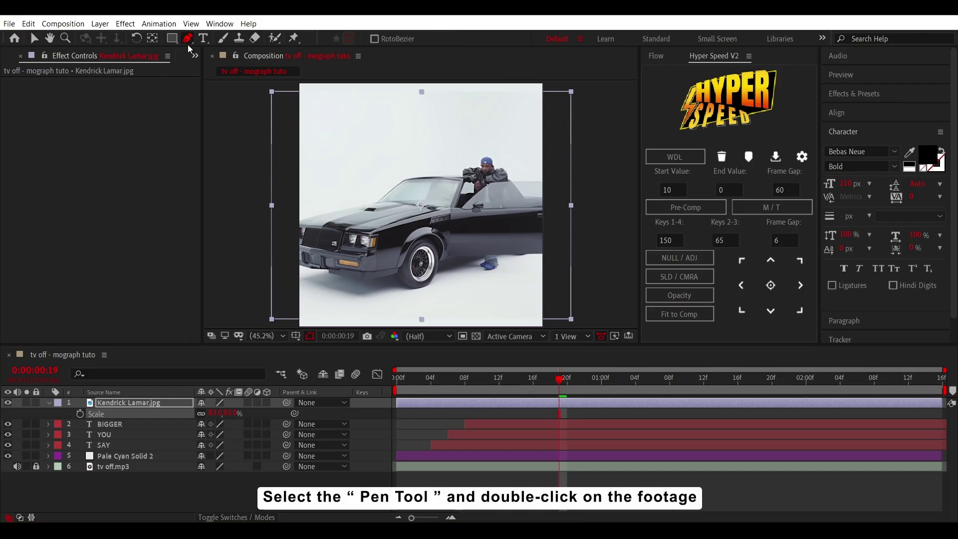
In the photo's Layer panel, start a Pen mask at the car's front and trace up over the cap
double_click(439, 399)
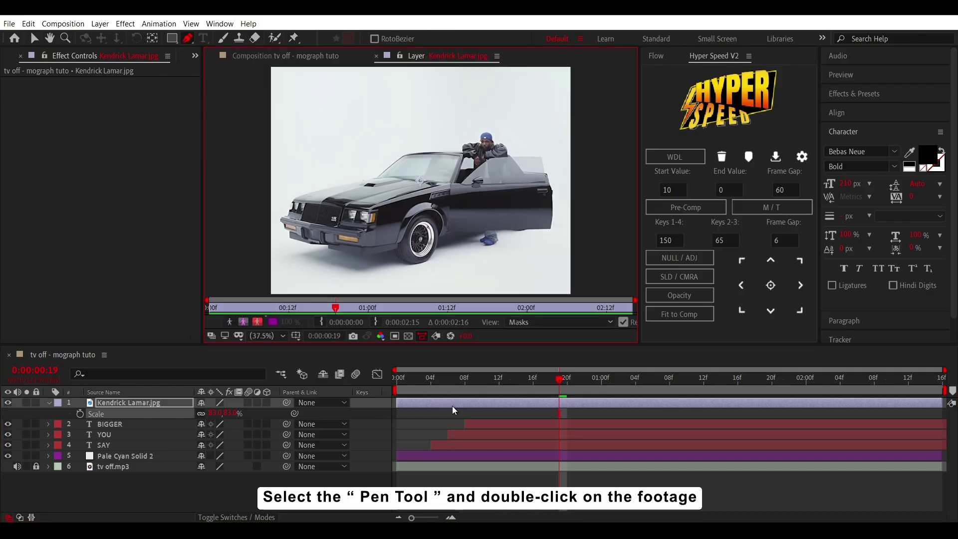
left_click(264, 220)
key("slash")
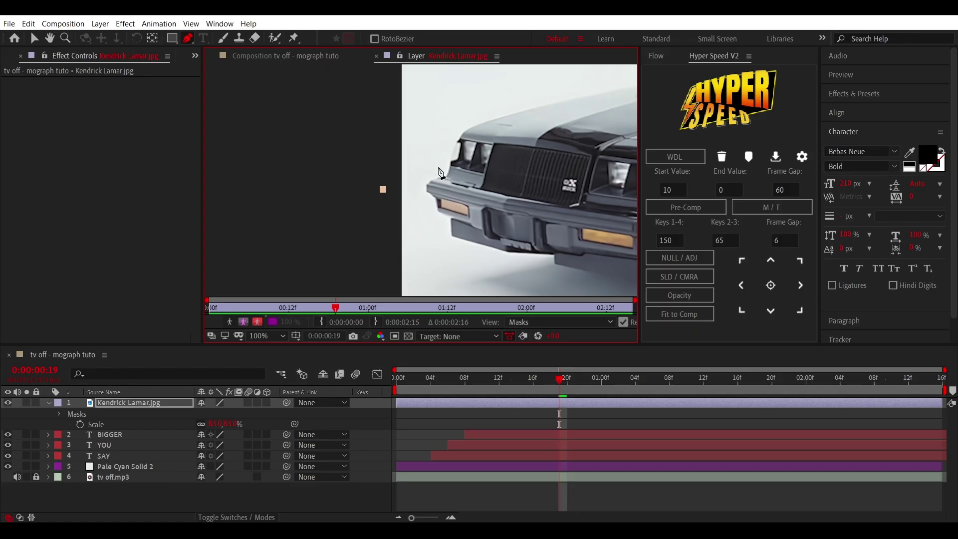
scroll(456, 164, "up", 5)
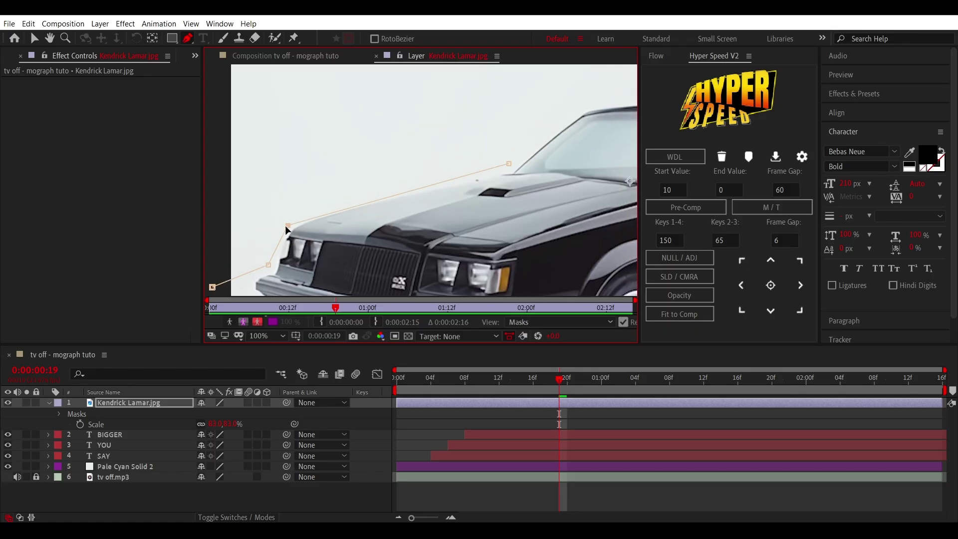
scroll(544, 186, "right", 5)
scroll(483, 199, "up", 4)
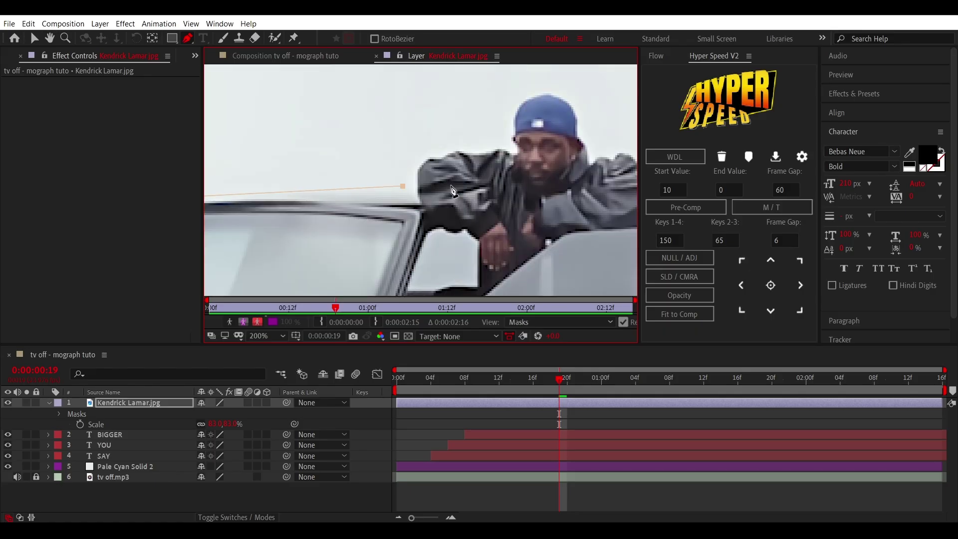
left_click(499, 149)
left_click(501, 127)
left_click(504, 114)
left_click(527, 91)
left_click(542, 81)
left_click(557, 76)
Continue the mask past the cap's right side, close it around car and man, and return to the comp
scroll(520, 116, "right", 3)
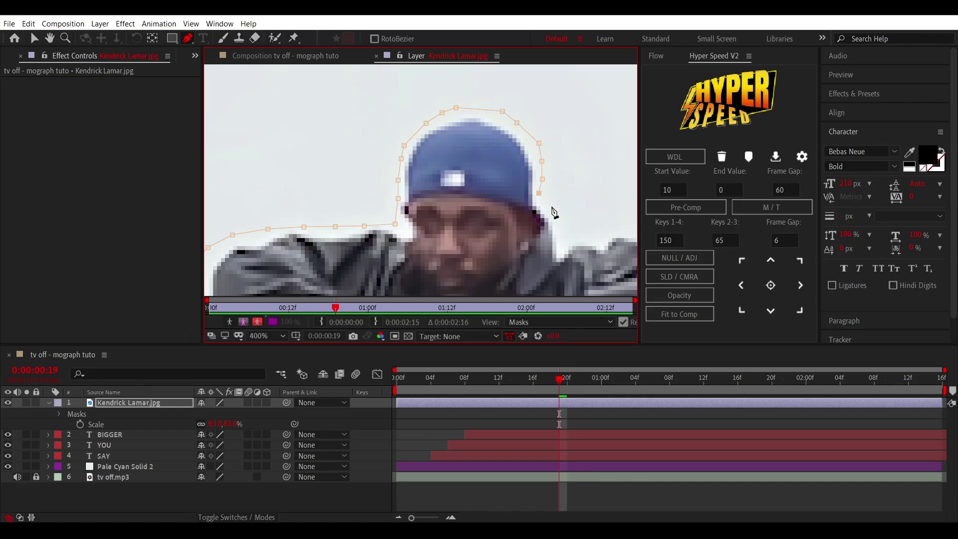
left_click(551, 206)
left_click(563, 219)
left_click(561, 234)
scroll(561, 235, "right", 3)
scroll(517, 242, "right", 3)
scroll(536, 222, "right", 3)
scroll(536, 222, "down", 8)
left_click(277, 177)
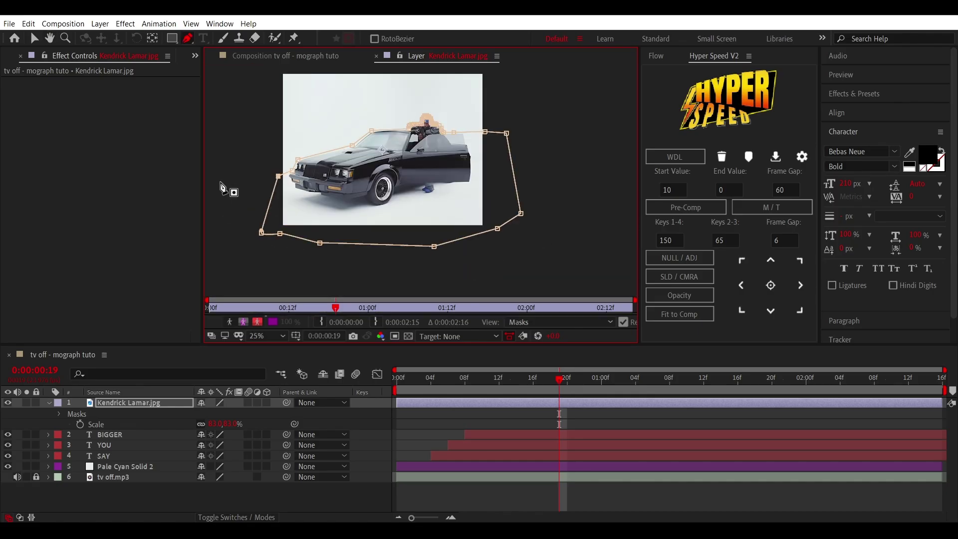
left_click(375, 57)
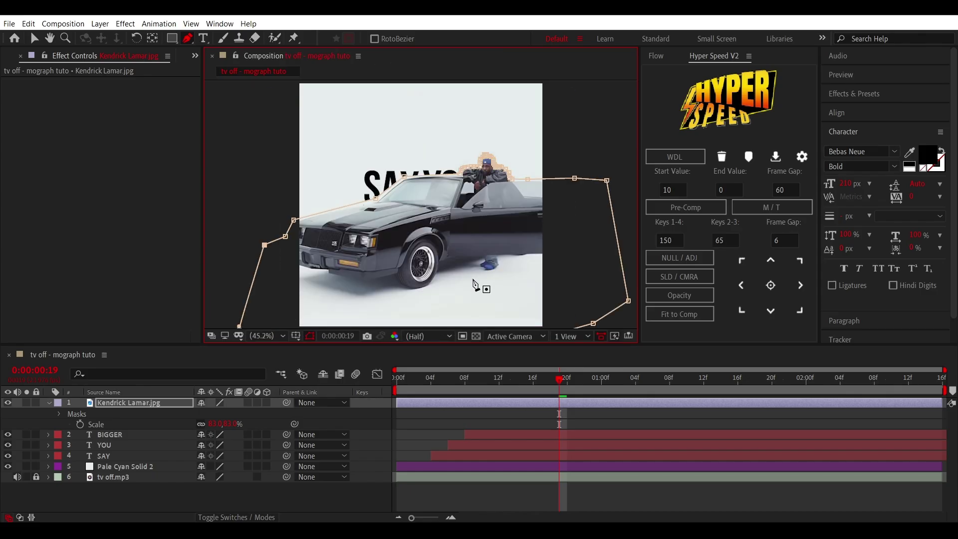
Nudge the Kendrick Lamar.jpg layer down, then back up slightly, and deselect it
left_click(552, 402)
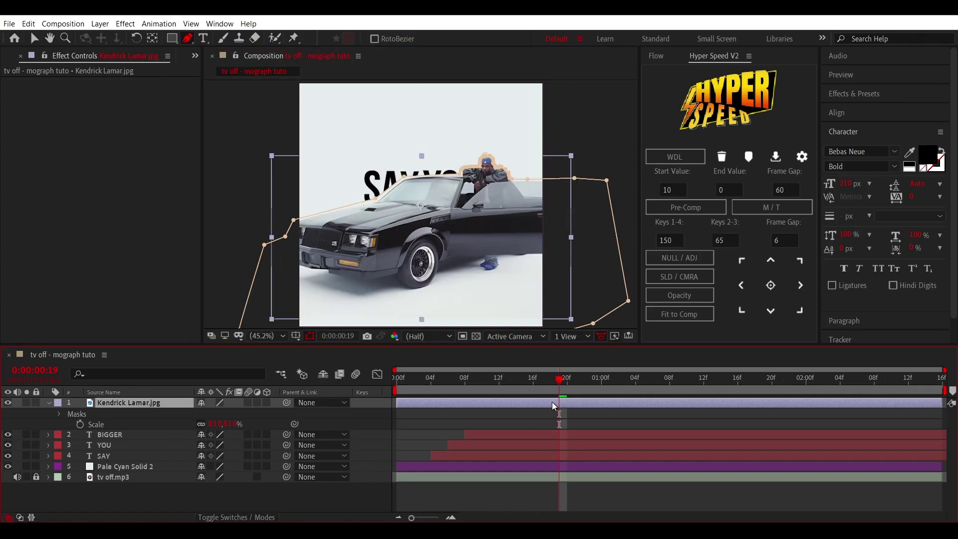
key("shift+Down")
key("shift+Down")
key("shift+Down")
key("shift+Down")
key("shift+Down")
key("shift+Down")
key("shift+Down")
key("shift+Down")
key("shift+Down")
key("shift+Down")
key("shift+Down")
key("shift+Down")
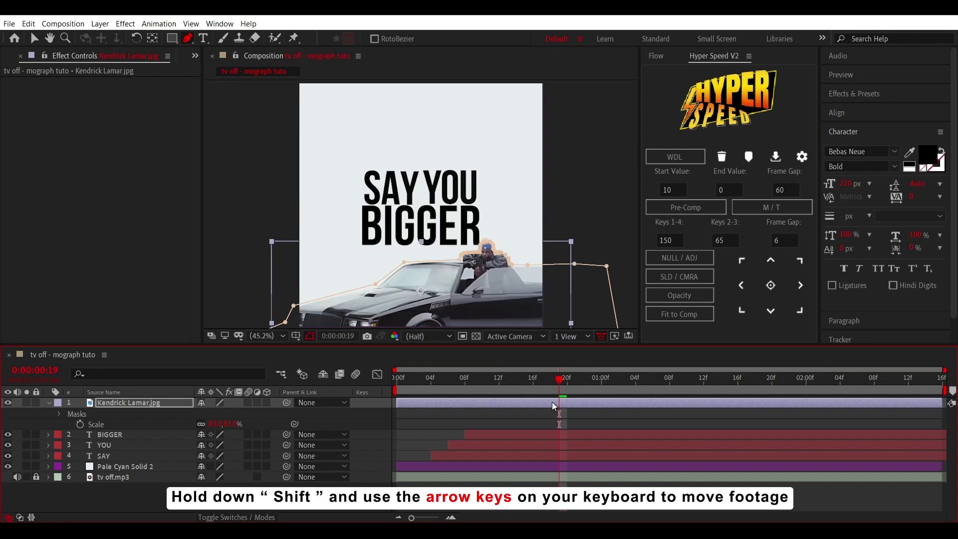
key("shift+Up")
key("shift+Up")
key("shift+Up")
key("shift+Up")
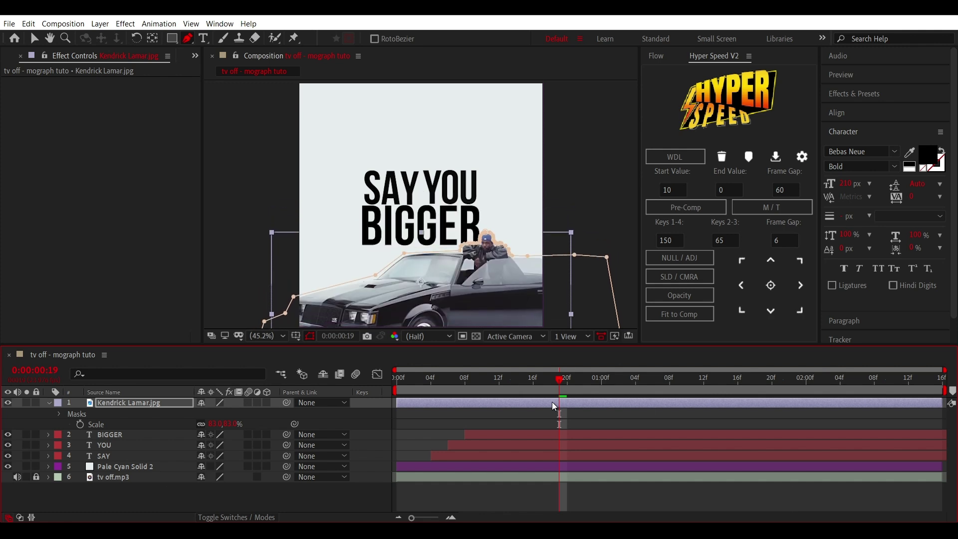
left_click(557, 411)
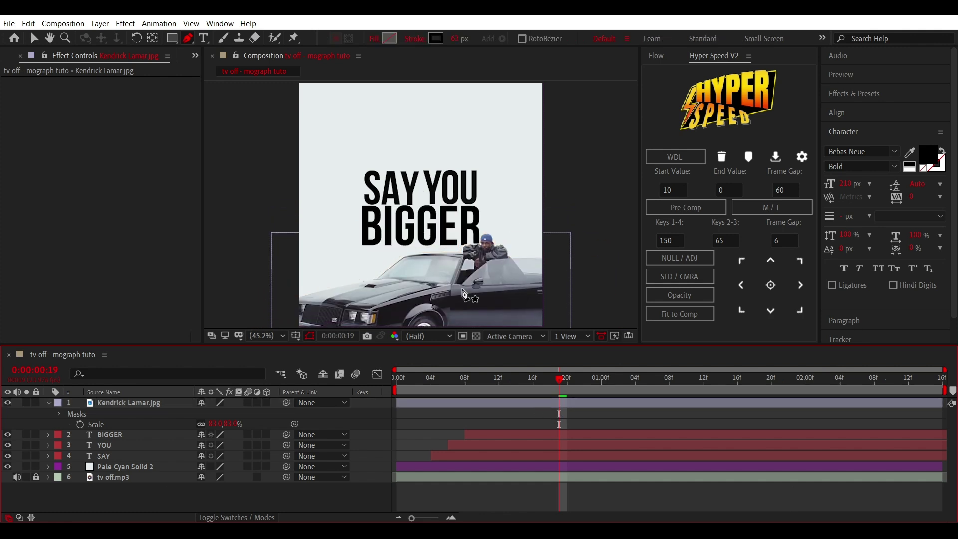
Trim the car photo to start with BIGGER and select it with the SAY, YOU, BIGGER layers
key("u")
key("u")
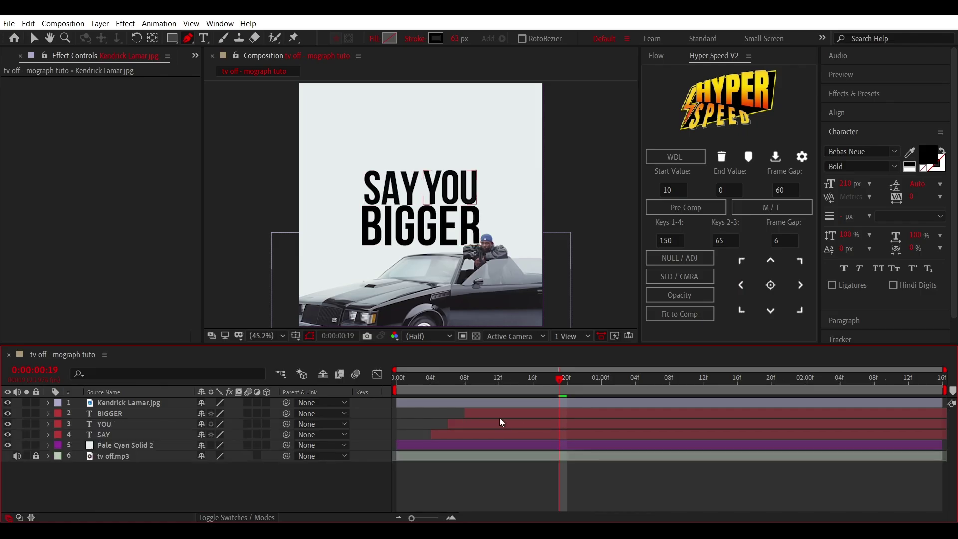
left_click_drag(456, 404, 534, 414)
left_click(516, 408)
left_click(501, 432, "shift")
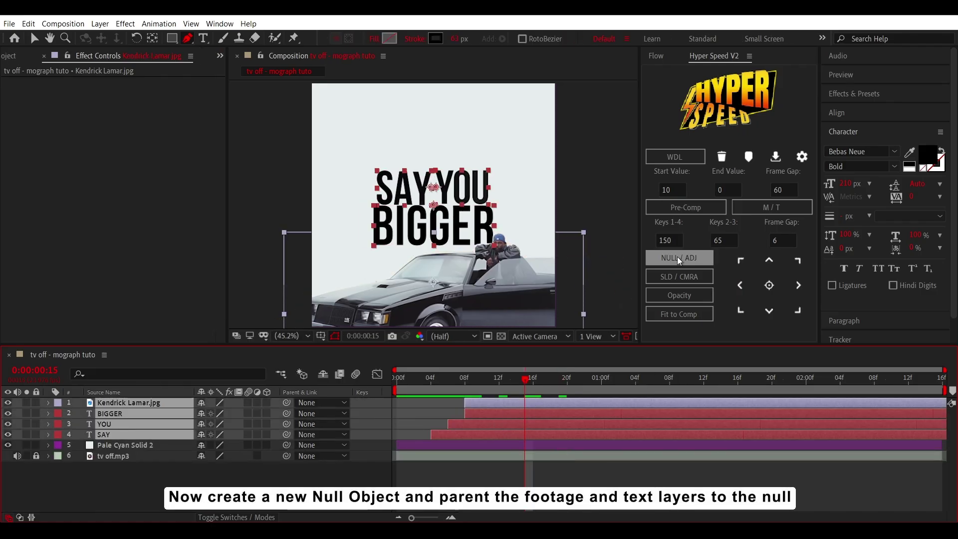
Add a new null object, Null 4, starting at 04f
right_click(371, 421)
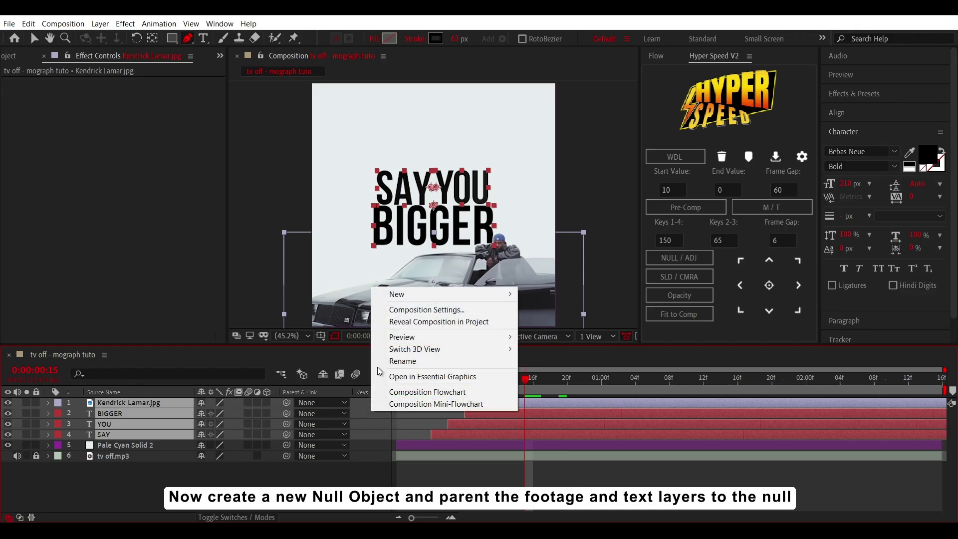
mouse_move(394, 294)
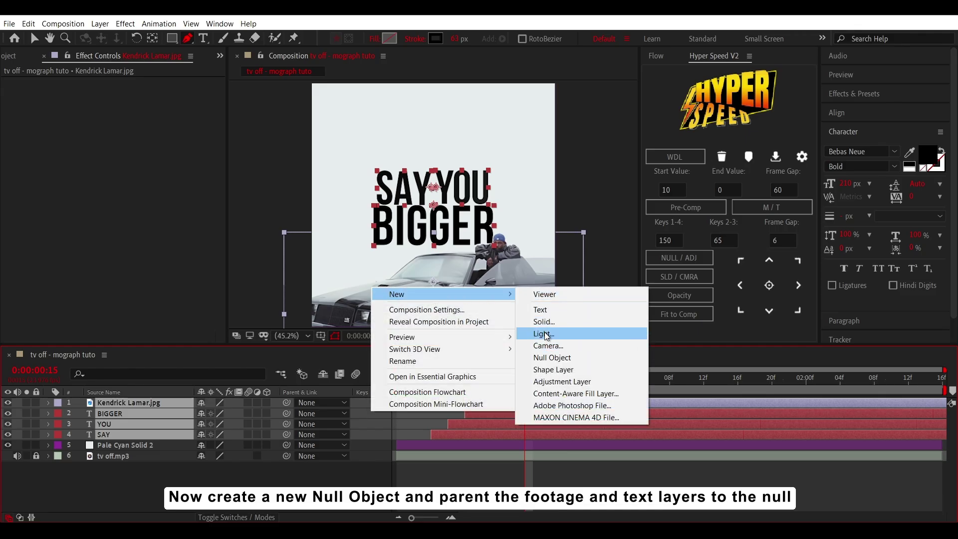
left_click(553, 358)
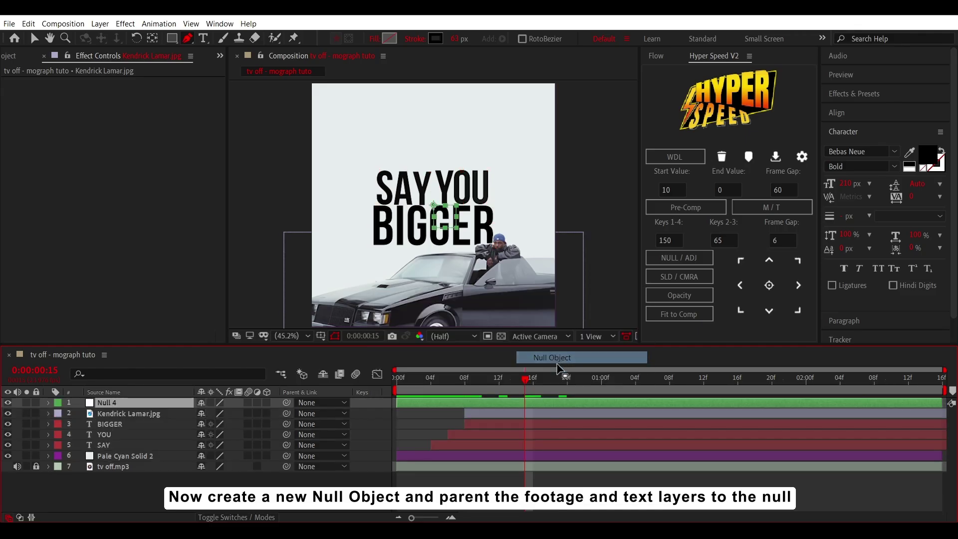
left_click_drag(440, 402, 476, 404)
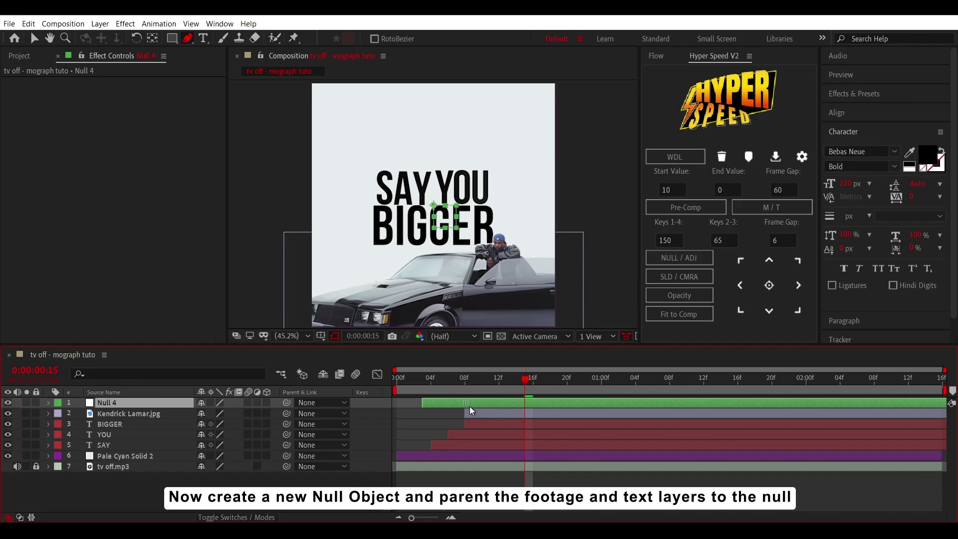
Parent the car photo and SAY, YOU, BIGGER layers to Null 4, then select Null 4 at frame 22
left_click(483, 419)
left_click(356, 442, "shift")
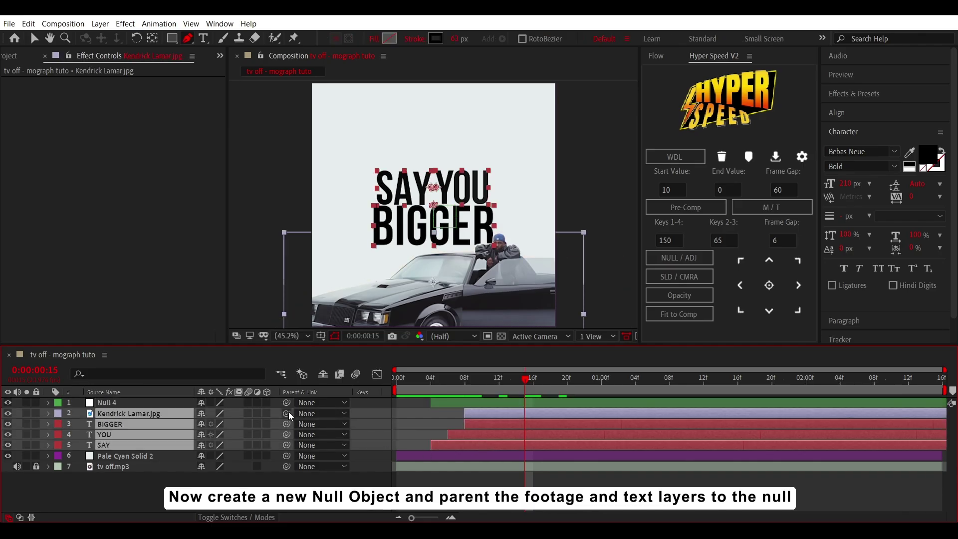
left_click_drag(286, 413, 156, 403)
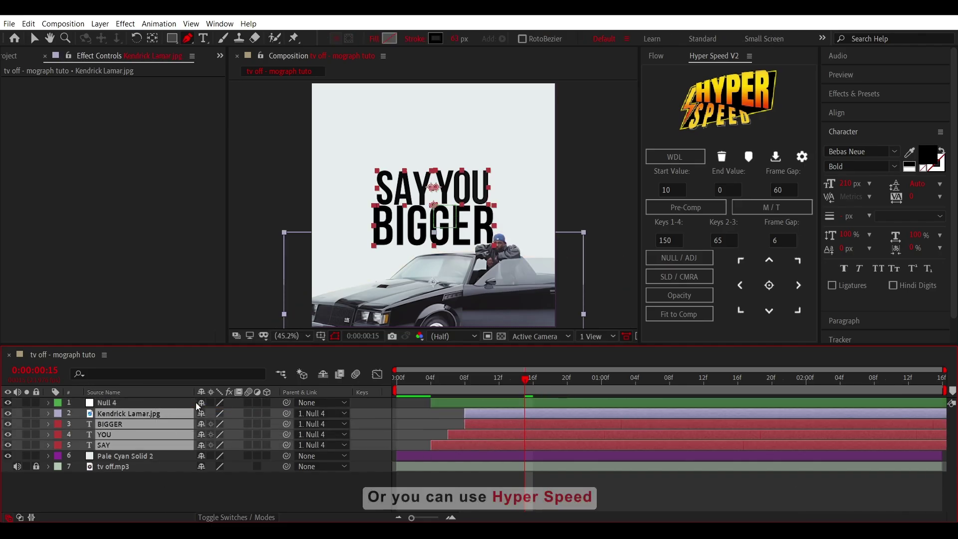
left_click(456, 422)
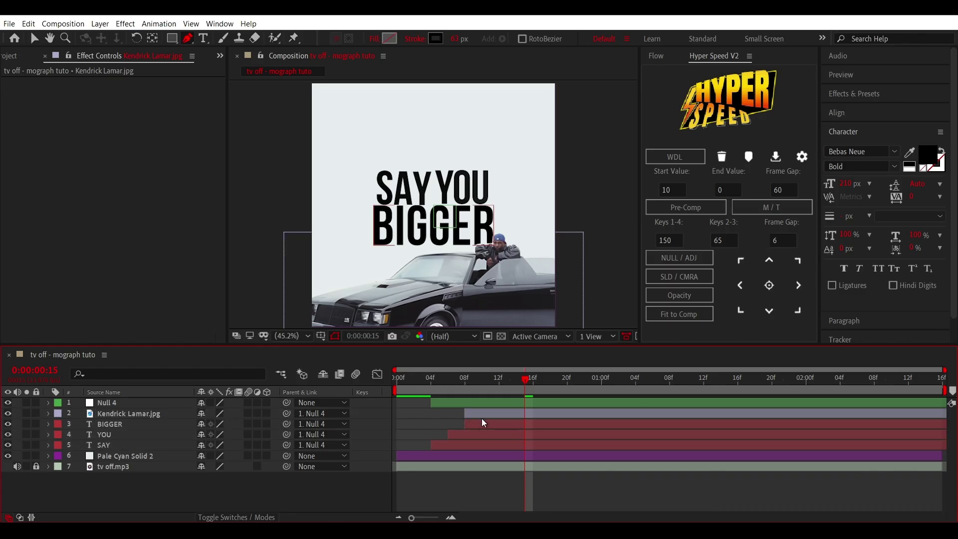
left_click_drag(504, 387, 528, 387)
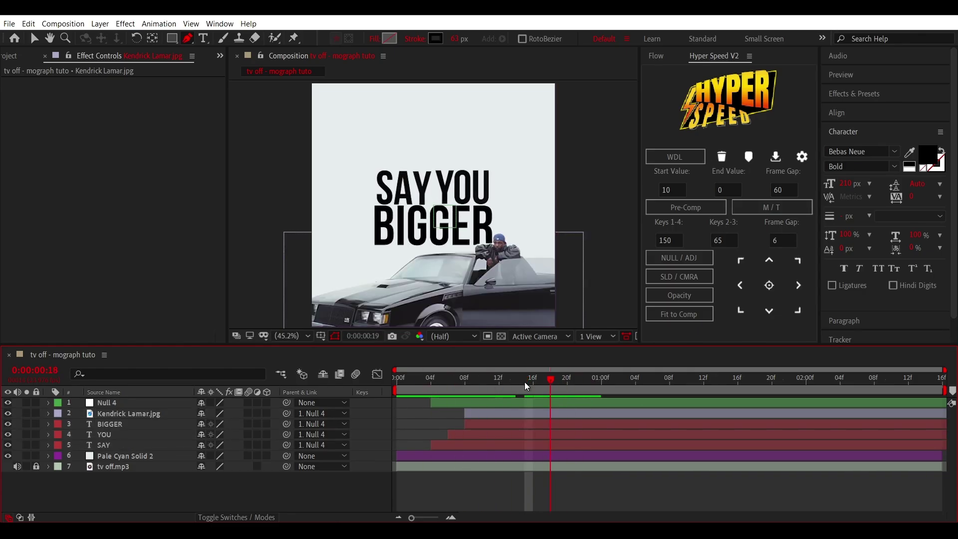
left_click(514, 404)
left_click_drag(529, 379, 585, 379)
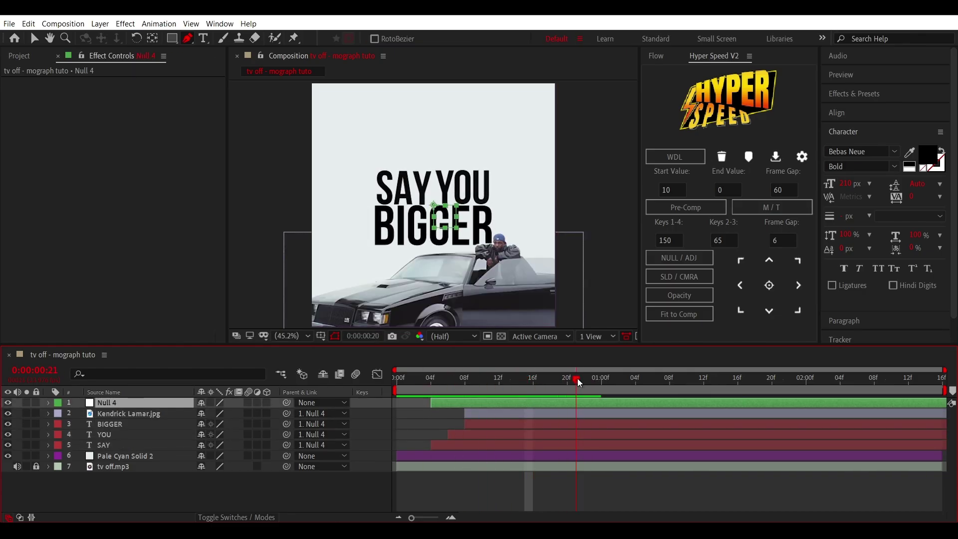
Keyframe Null 4's Scale and Position, enlarging it to 195% at frame 18
key("p")
key("s")
left_click(81, 414)
key("alt+shift+p")
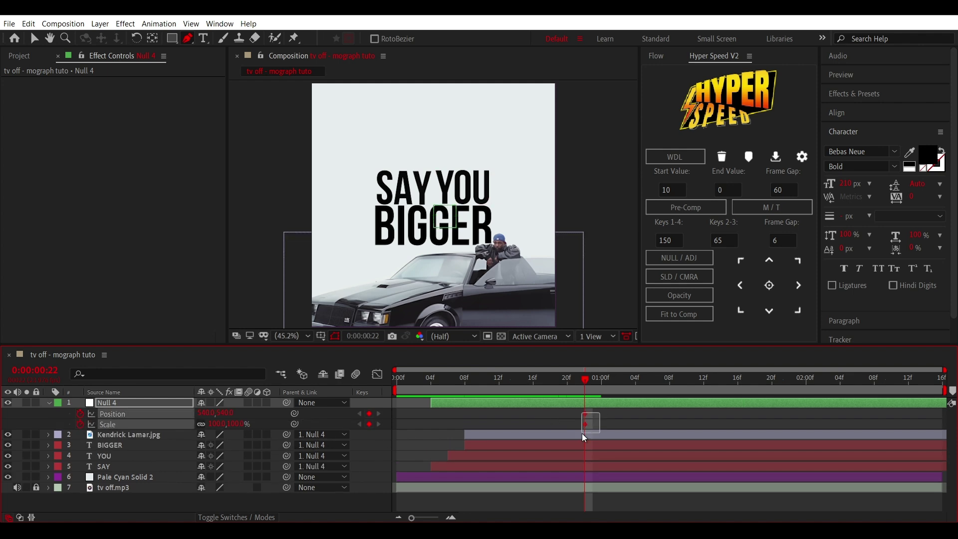
key("Page_Up")
key("Page_Up")
key("Page_Up")
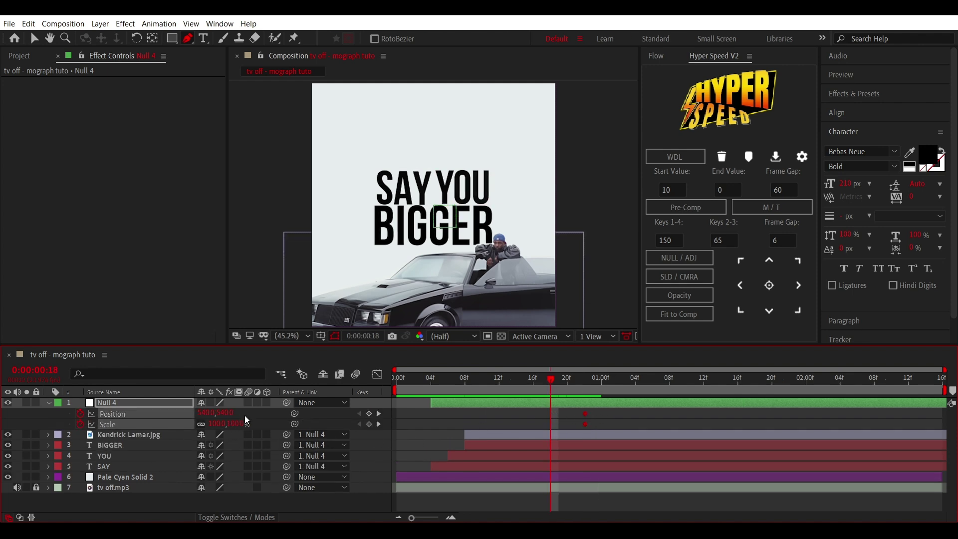
key("F2")
mouse_move(216, 424)
left_mouse_down()
mouse_move(270, 419)
mouse_move(257, 413)
mouse_move(234, 423)
left_mouse_up()
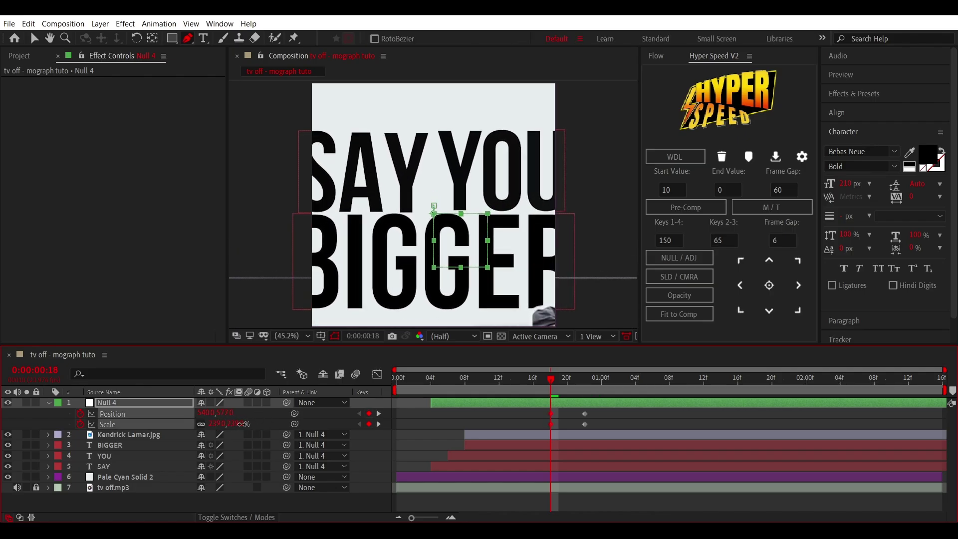
Select the Position and Scale keyframe pairs and apply Easy Ease to them
mouse_move(562, 415)
left_mouse_down()
mouse_move(529, 442)
mouse_move(429, 425)
left_mouse_up()
mouse_move(612, 411)
left_mouse_down()
mouse_move(569, 427)
mouse_move(661, 422)
mouse_move(412, 427)
left_mouse_up()
key("F9")
mouse_move(662, 407)
left_mouse_down()
mouse_move(657, 430)
mouse_move(417, 448)
left_mouse_up()
Apply a steep ease-out curve from the Flow panel to Null 4's keyframes and preview it
left_click(656, 55)
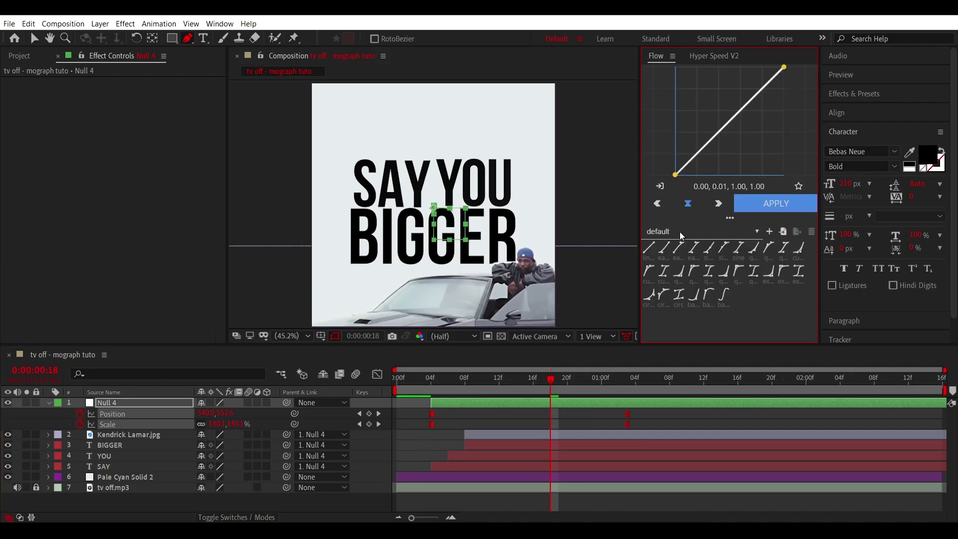
left_click(677, 247)
left_click_drag(749, 65, 687, 71)
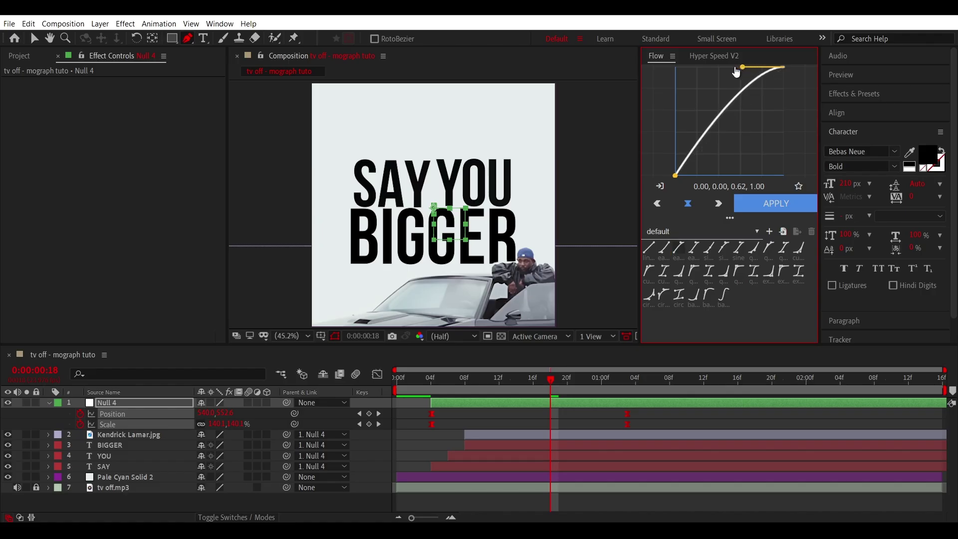
left_click_drag(676, 179, 682, 85)
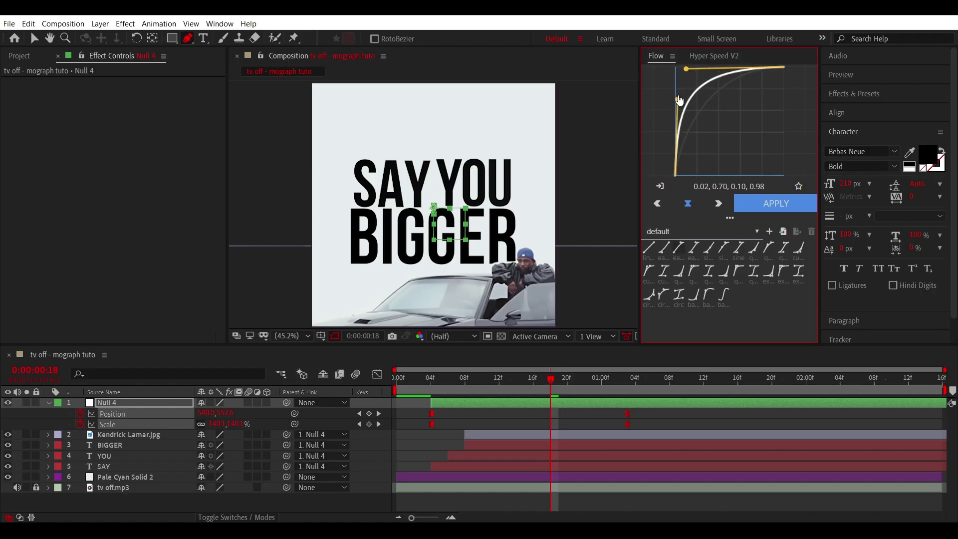
left_click(776, 204)
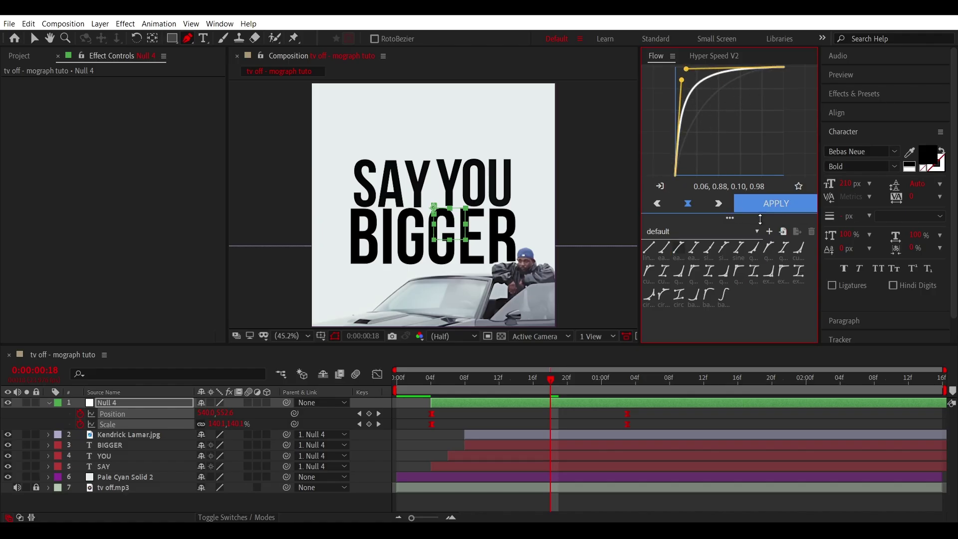
left_click(402, 381)
key("space")
left_click(445, 411)
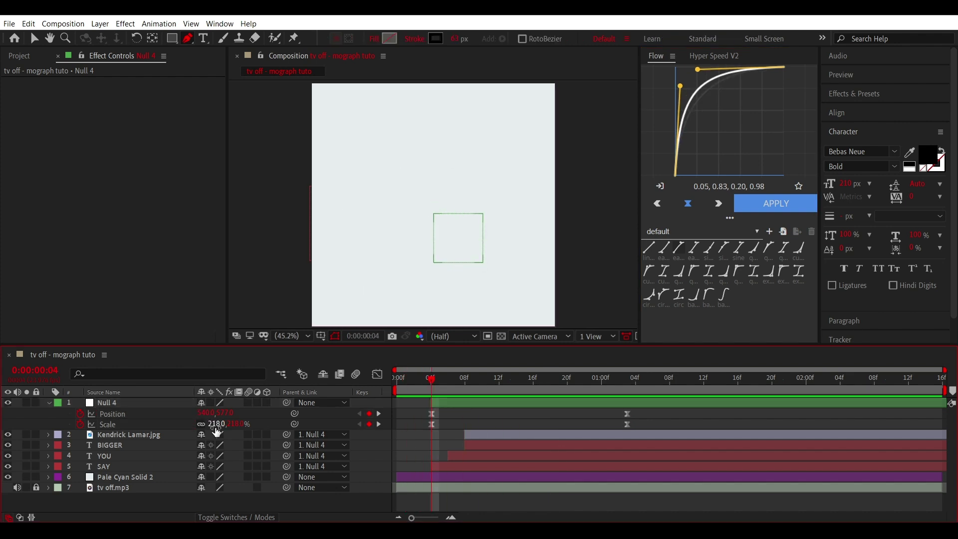
Raise Null 4's starting scale to 313%, reapply the curve, and shift Null 4 one frame later
left_click_drag(216, 425, 244, 425)
left_click_drag(645, 415, 420, 433)
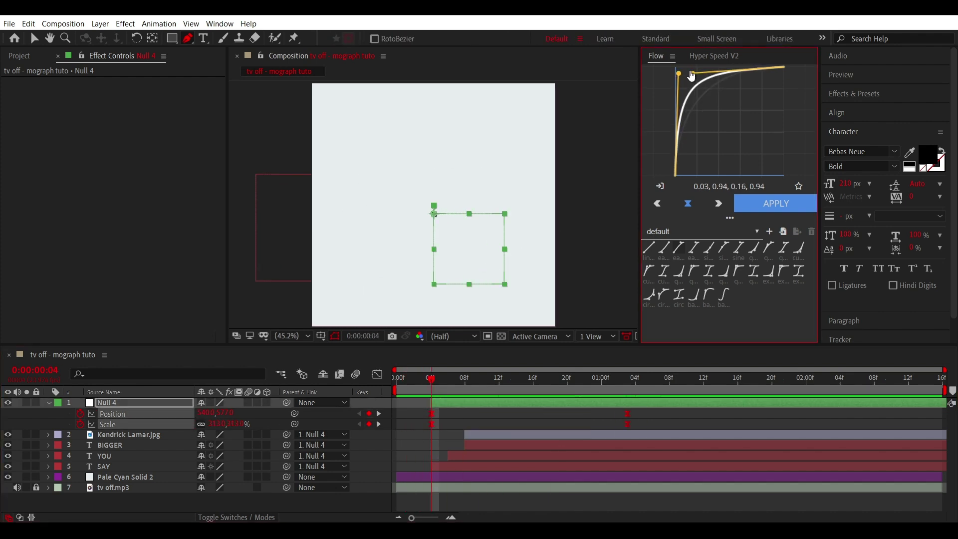
left_click(762, 210)
key("space")
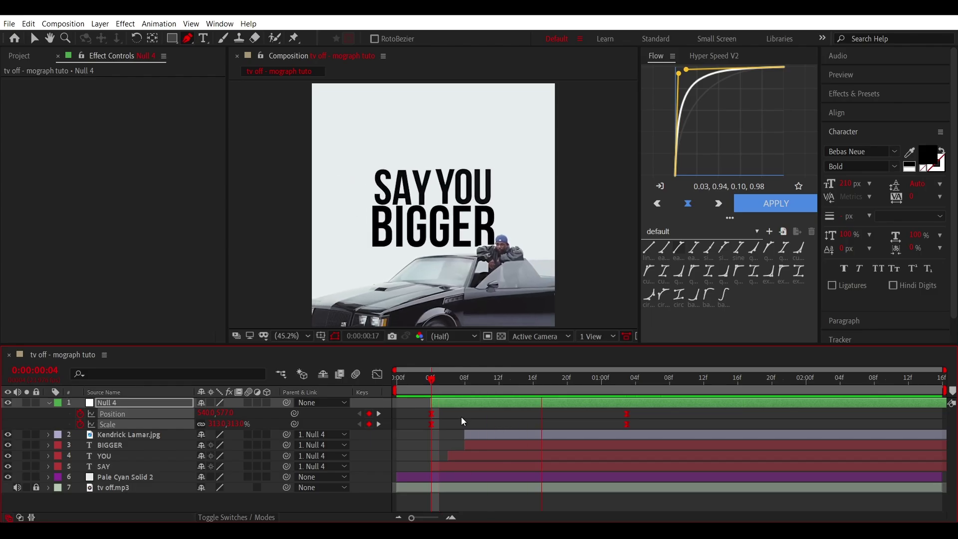
left_click_drag(438, 402, 446, 402)
key("space")
key("u")
left_click(561, 387)
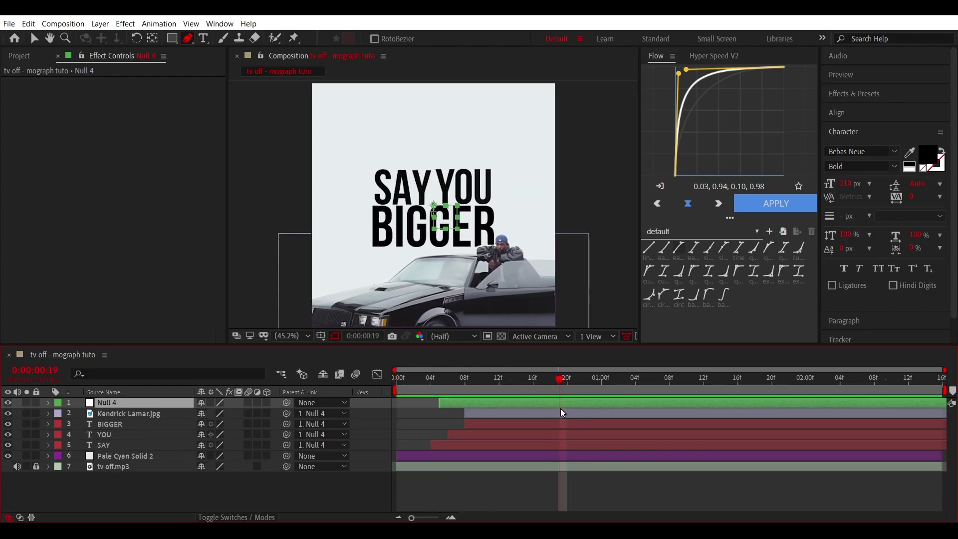
Add Null 5 parenting Null 4 and keyframe its Position from frame 19 to 1:03, raising the scene
left_click(723, 56)
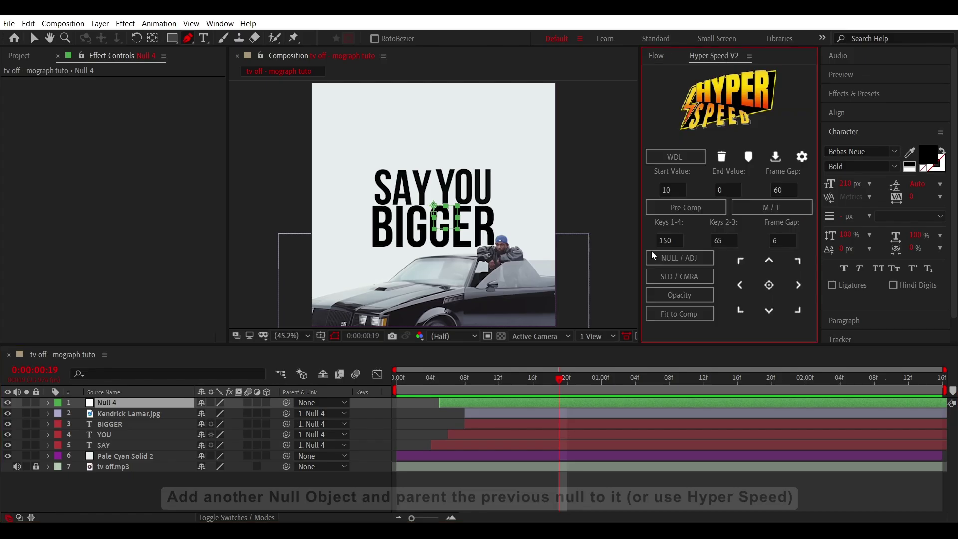
left_click(676, 258)
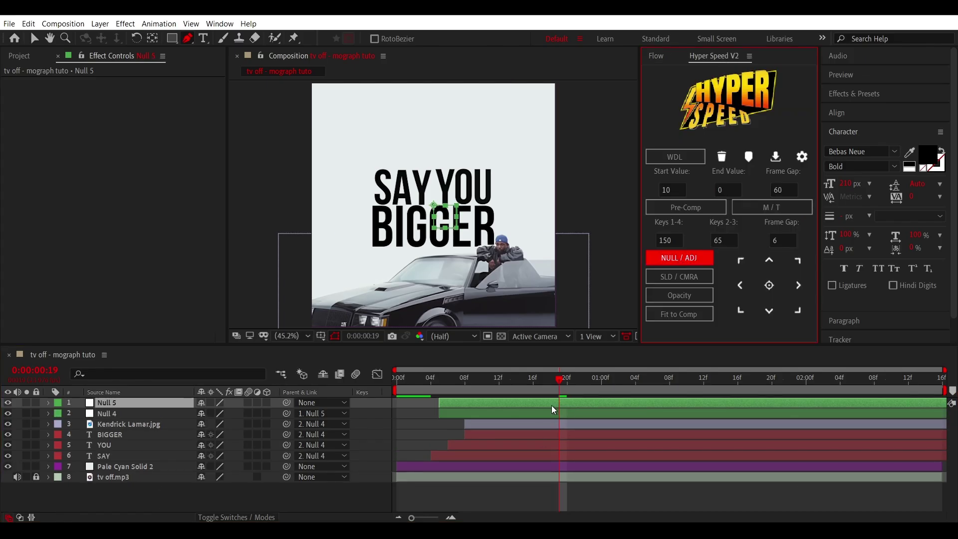
key("p")
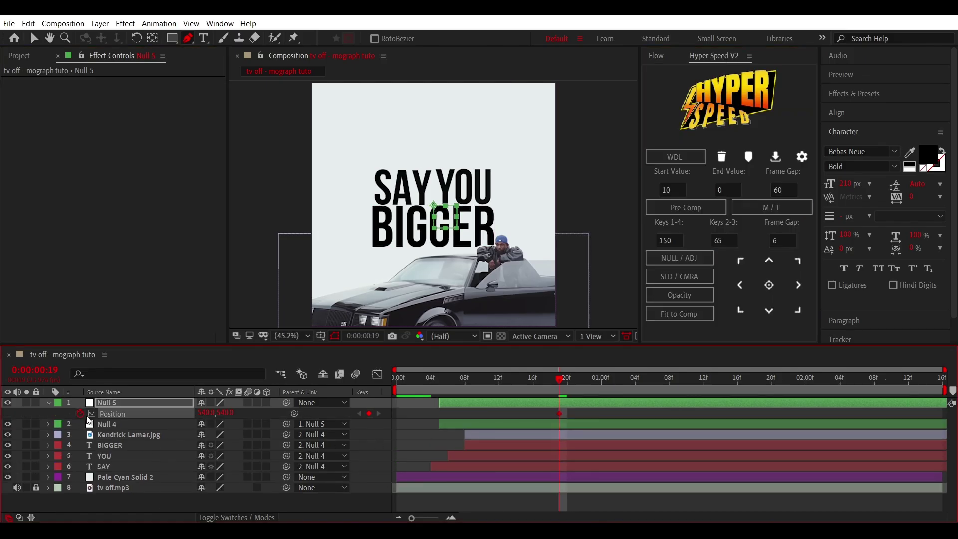
left_click_drag(560, 384, 627, 384)
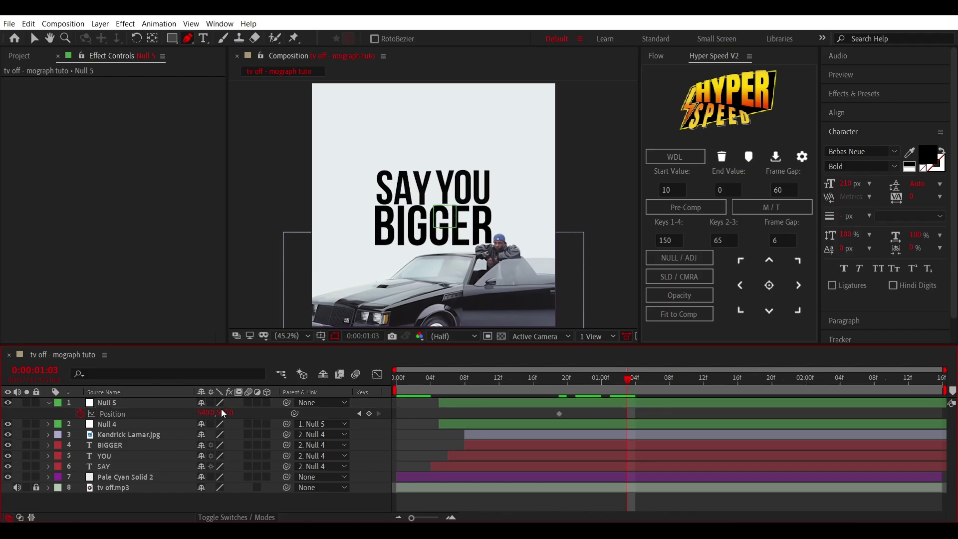
mouse_move(226, 412)
left_mouse_down()
mouse_move(56, 391)
mouse_move(535, 435)
left_mouse_up()
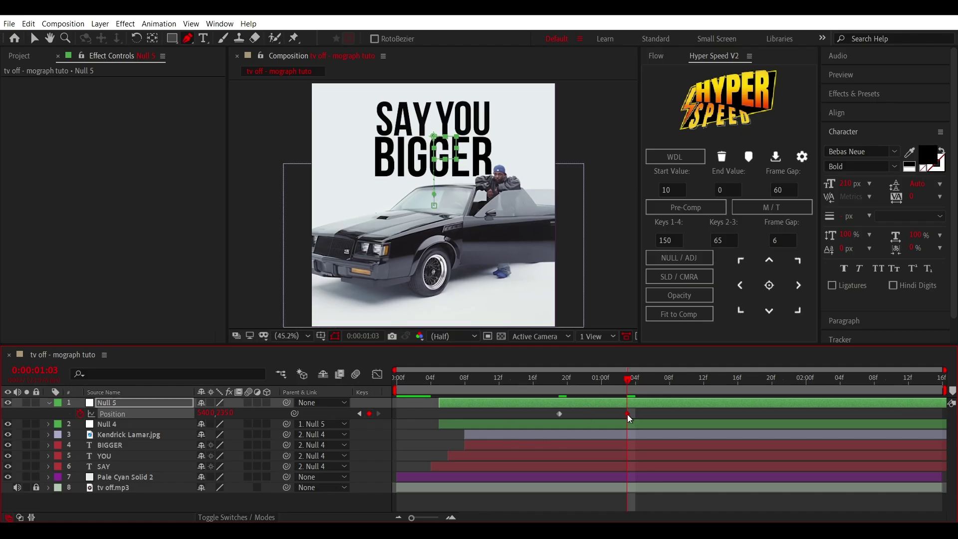
left_click_drag(627, 414, 669, 414)
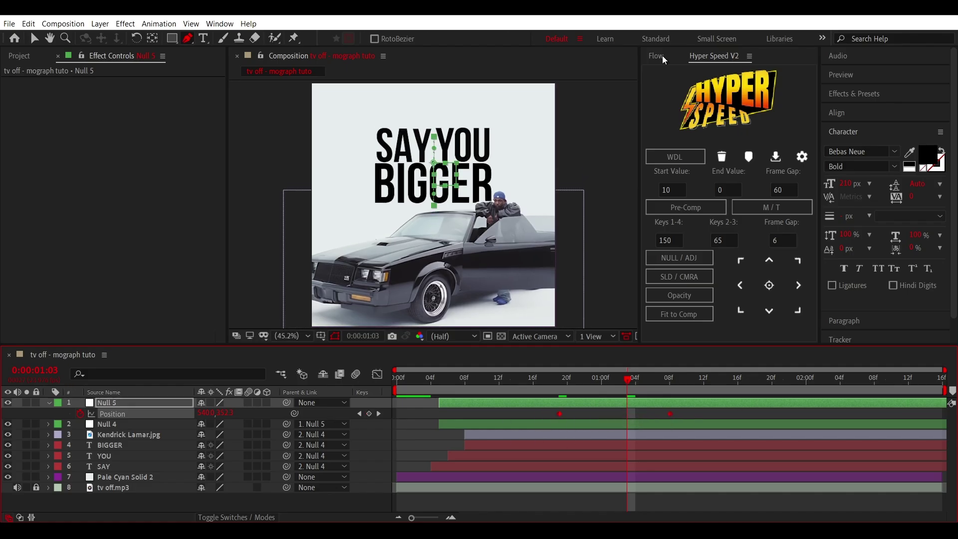
Apply a Flow ease preset to Null 5's Position keys, retime them, and add a new text layer
left_click(662, 58)
double_click(663, 271)
left_click_drag(668, 413, 641, 414)
left_click(499, 385)
key("space")
mouse_move(643, 414)
left_mouse_down()
mouse_move(729, 414)
mouse_move(737, 425)
mouse_move(687, 420)
left_mouse_up()
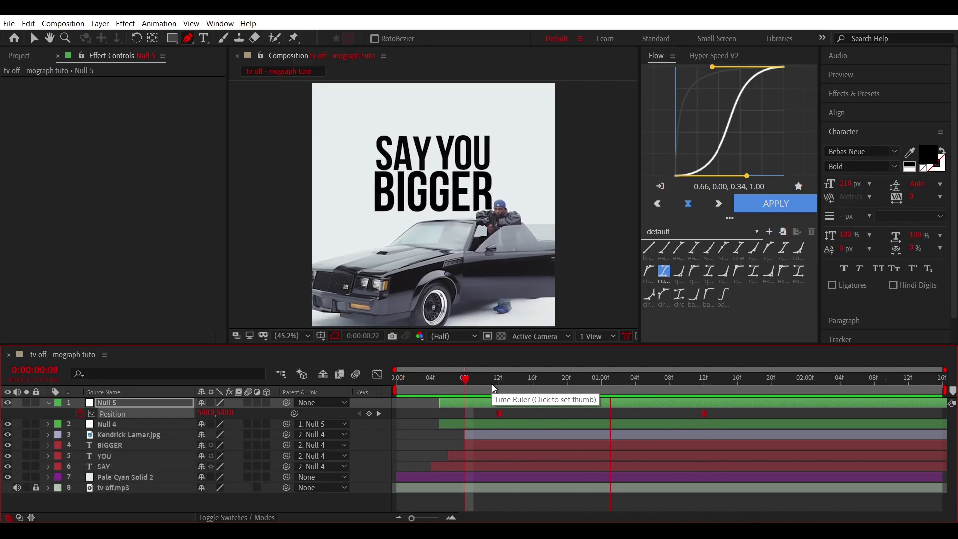
key("u")
right_click(367, 322)
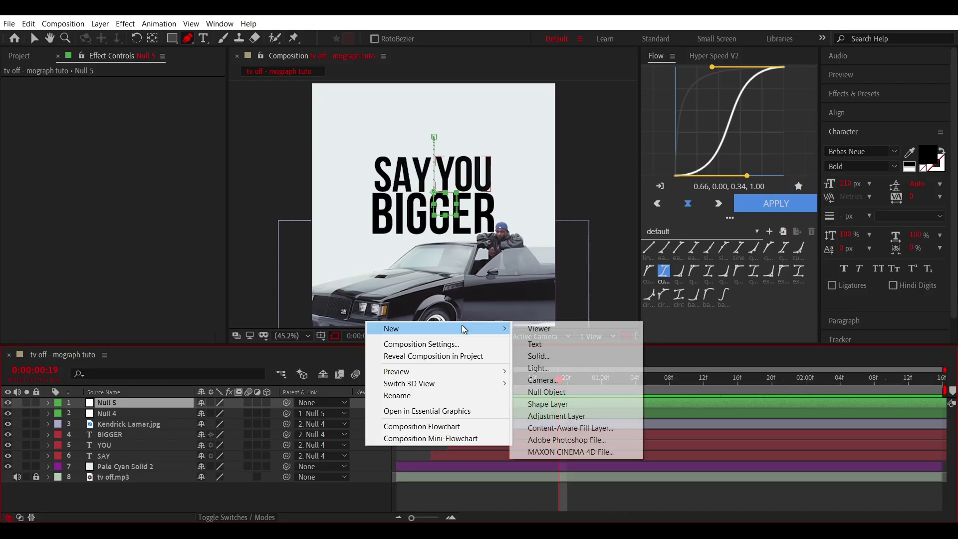
left_click(536, 344)
Type 'myself' into the new text layer, trimmed to start here, and center its anchor point
key("alt+bracketleft")
left_click(670, 384)
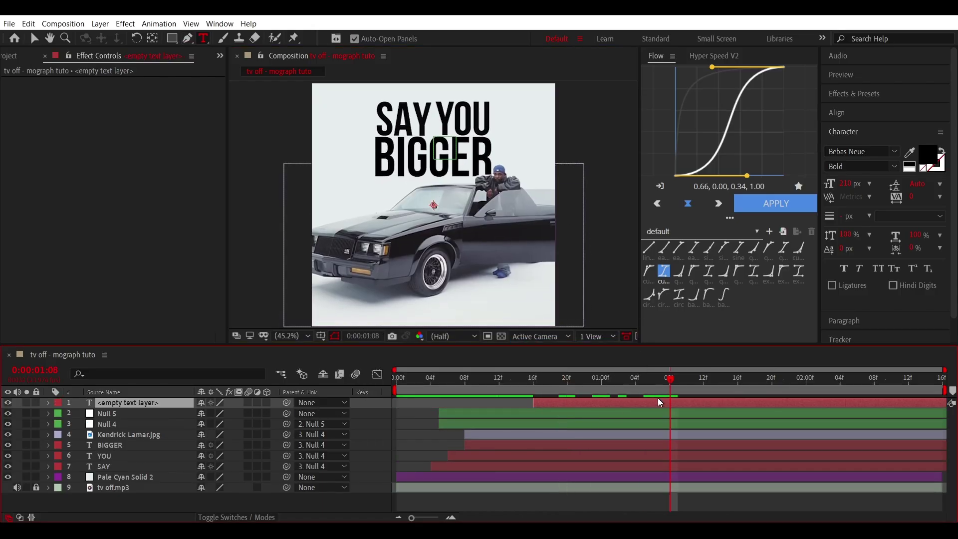
type("myself")
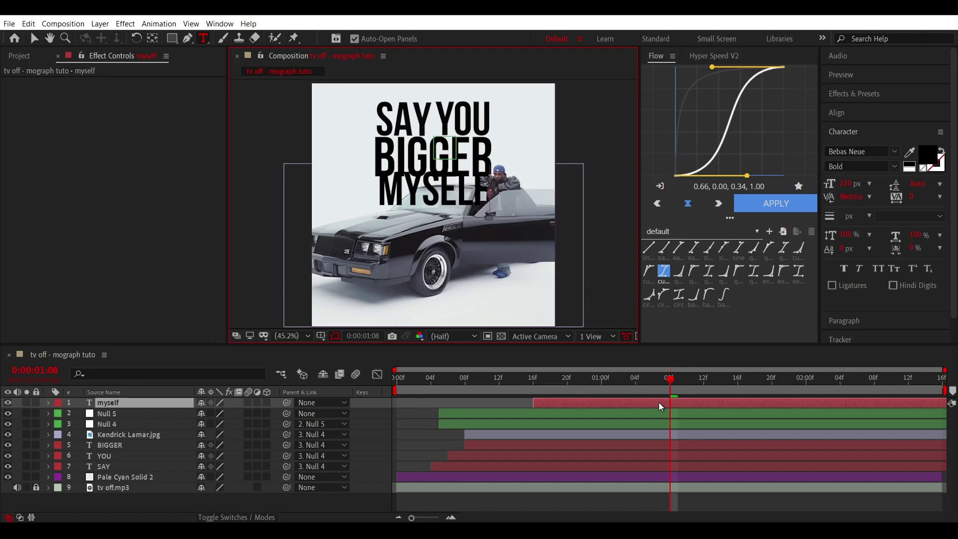
key("Escape")
key("ctrl+alt+Home")
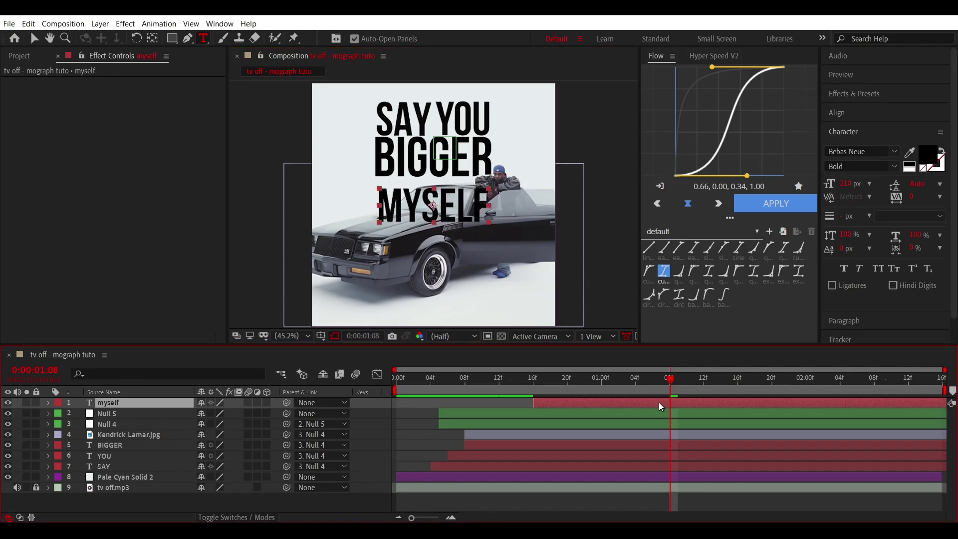
Make MYSELF 3D, tilt it on X and Y, and place it at the lower right
left_click(266, 403)
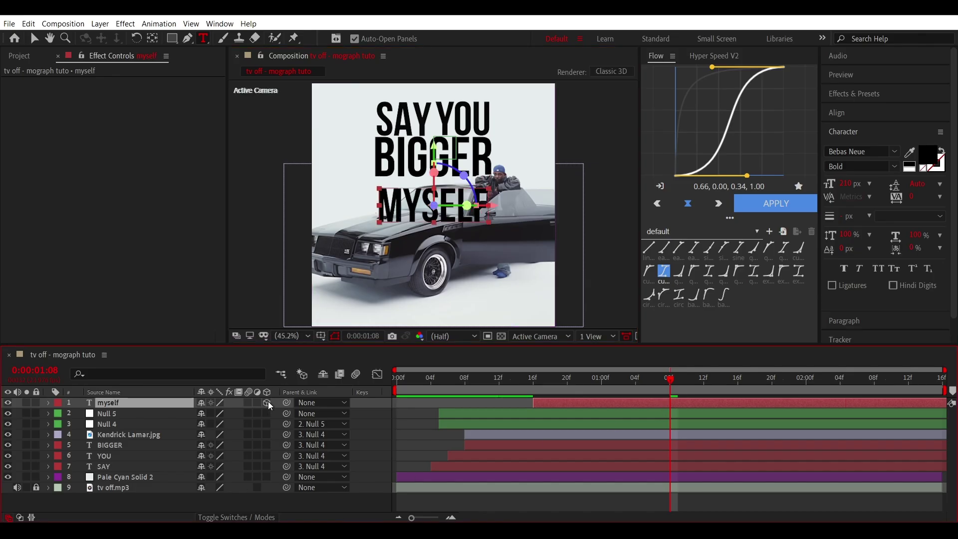
key("r")
mouse_move(215, 424)
left_mouse_down()
mouse_move(171, 418)
mouse_move(183, 433)
mouse_move(239, 444)
left_mouse_up()
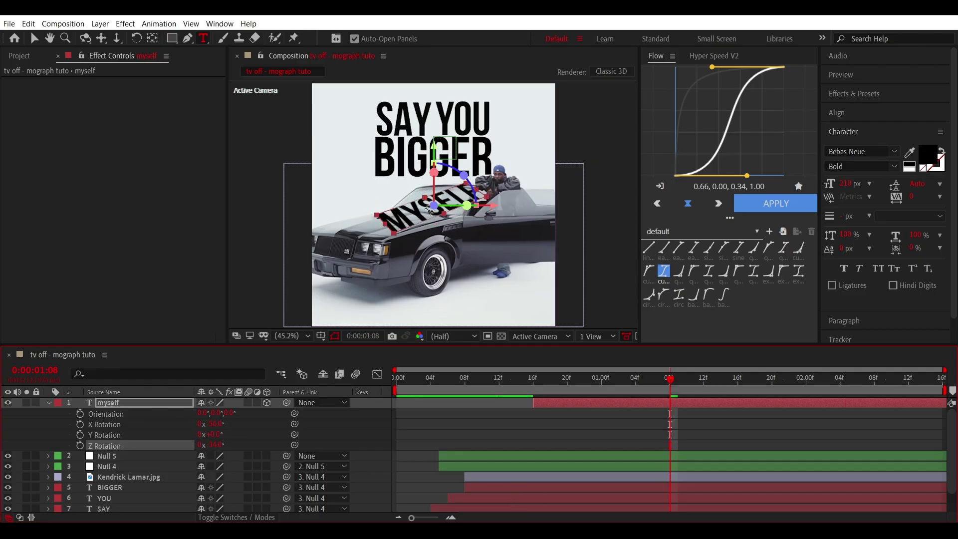
key("v")
left_click_drag(430, 210, 484, 295)
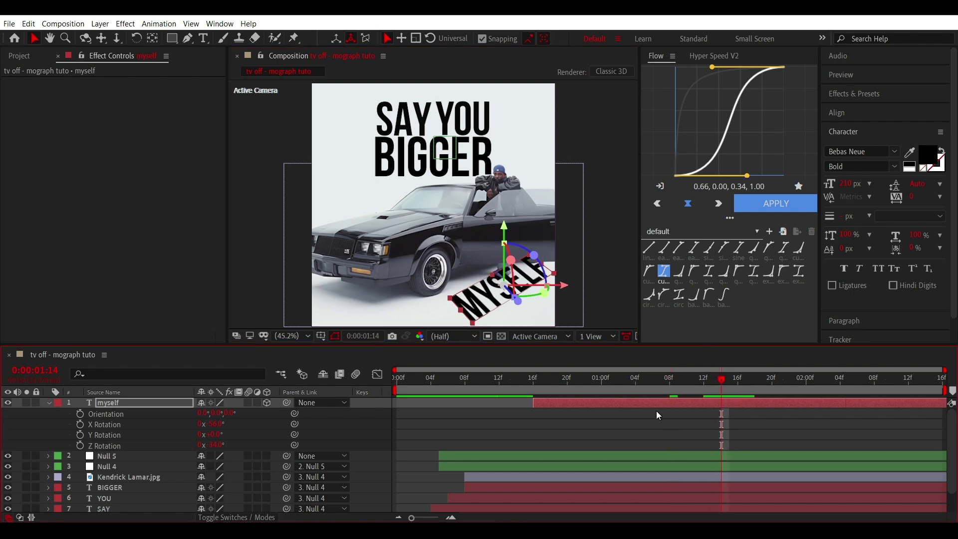
mouse_move(215, 435)
left_mouse_down()
mouse_move(200, 424)
mouse_move(215, 444)
left_mouse_up()
left_click_drag(219, 423, 202, 413)
Review MYSELF's scale across the timeline and parent the layer to Null 4
key("s")
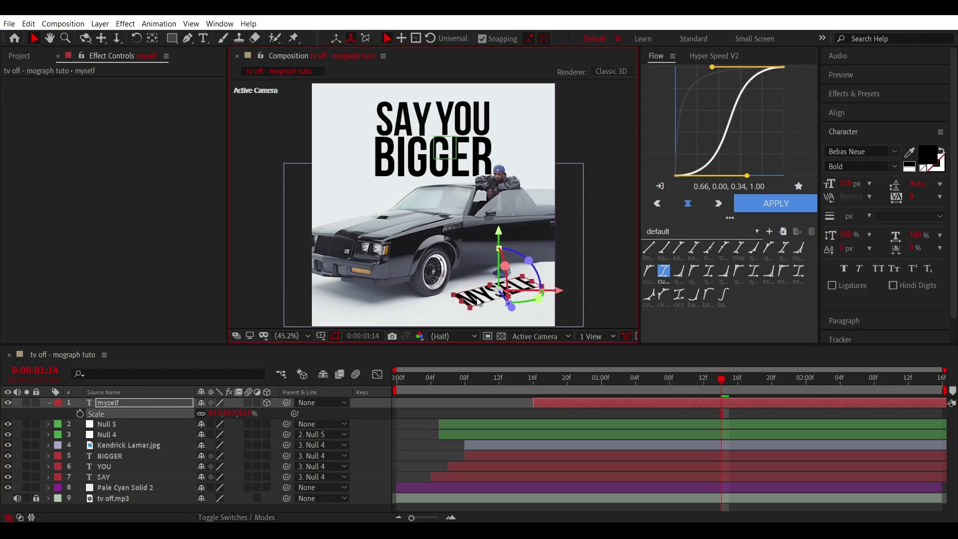
left_click(624, 410)
mouse_move(539, 383)
left_mouse_down()
mouse_move(503, 385)
mouse_move(840, 388)
left_mouse_up()
left_click(849, 402)
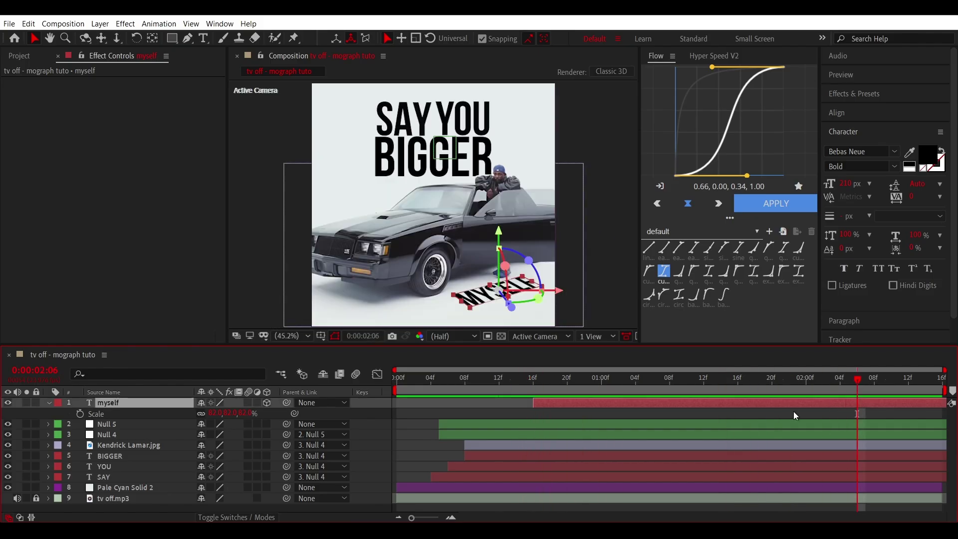
mouse_move(285, 401)
left_mouse_down()
mouse_move(136, 443)
mouse_move(137, 435)
left_mouse_up()
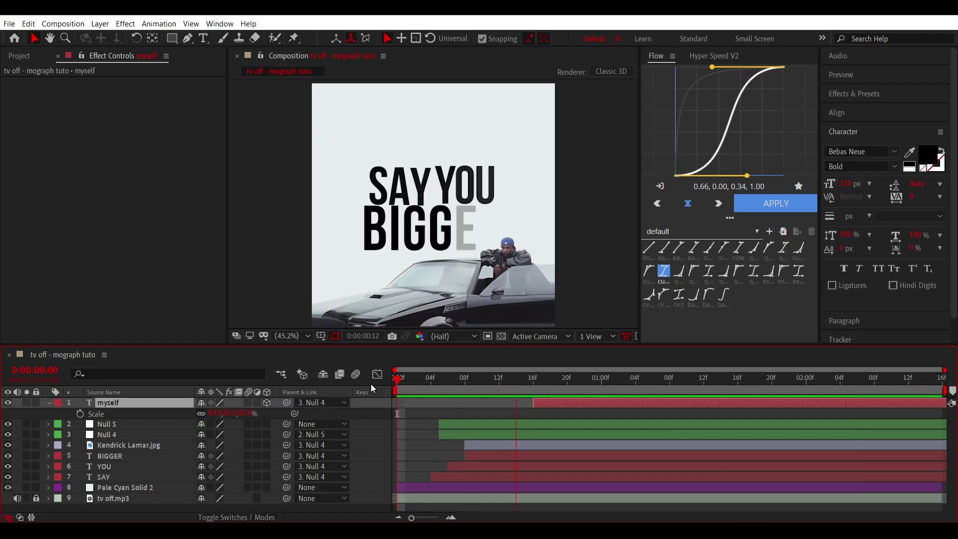
Delay the MYSELF layer's start and keyframe its Opacity so it fades in
left_click(455, 384)
left_click_drag(455, 385, 594, 386)
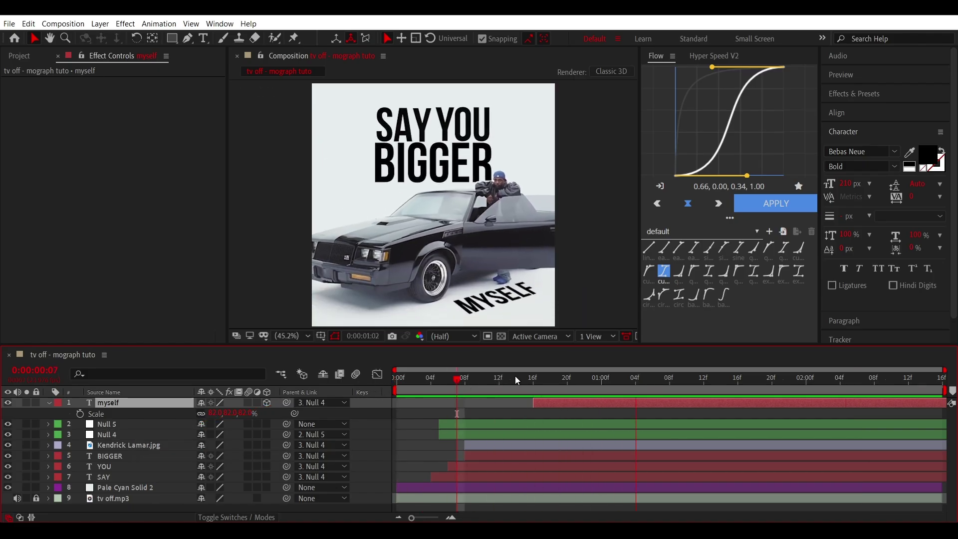
left_click_drag(533, 402, 561, 394)
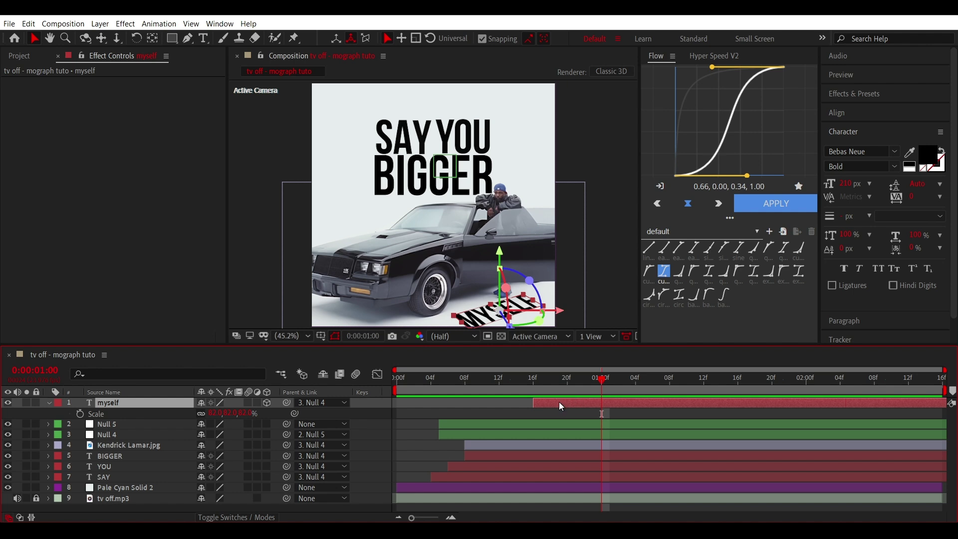
key("i")
key("t")
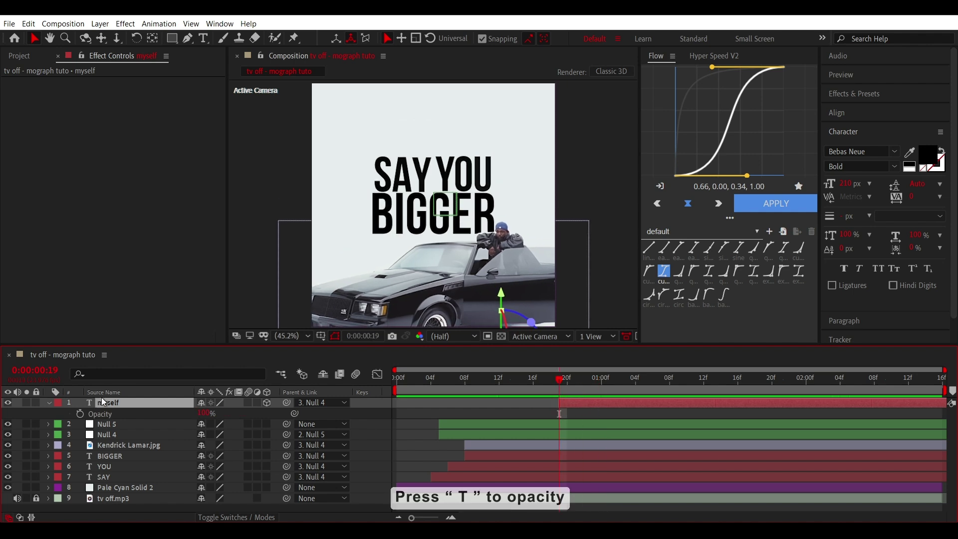
left_click(80, 414)
mouse_move(557, 412)
left_mouse_down()
mouse_move(633, 416)
mouse_move(620, 415)
left_mouse_up()
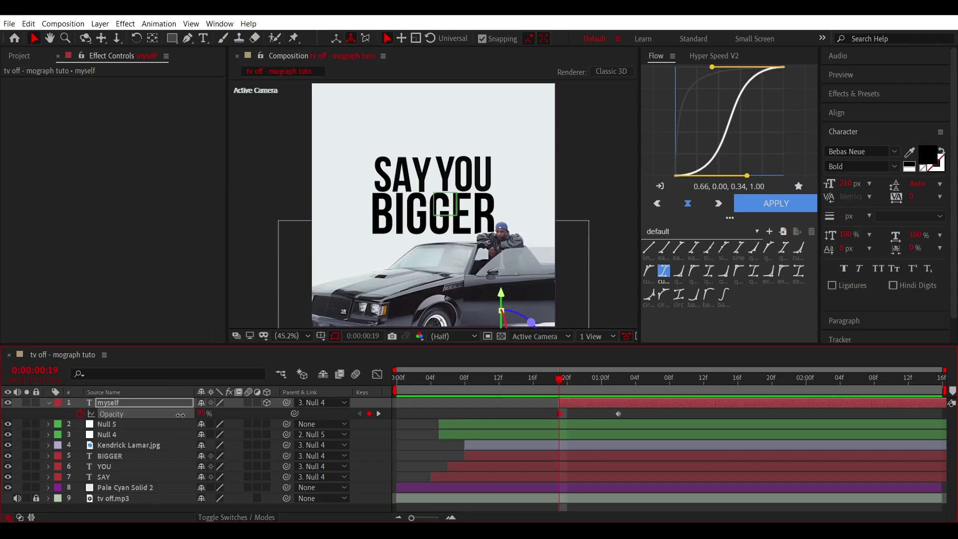
mouse_move(492, 382)
left_mouse_down()
mouse_move(567, 380)
mouse_move(575, 403)
mouse_move(632, 390)
left_mouse_up()
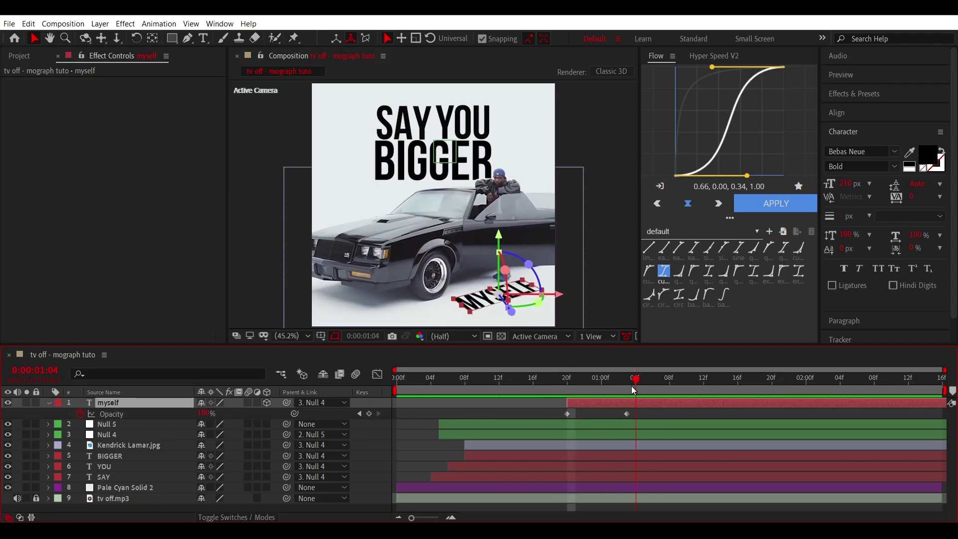
Keyframe MYSELF's Position so it slides into place from the lower right
key("p")
key("alt+shift+p")
key("Page_Up")
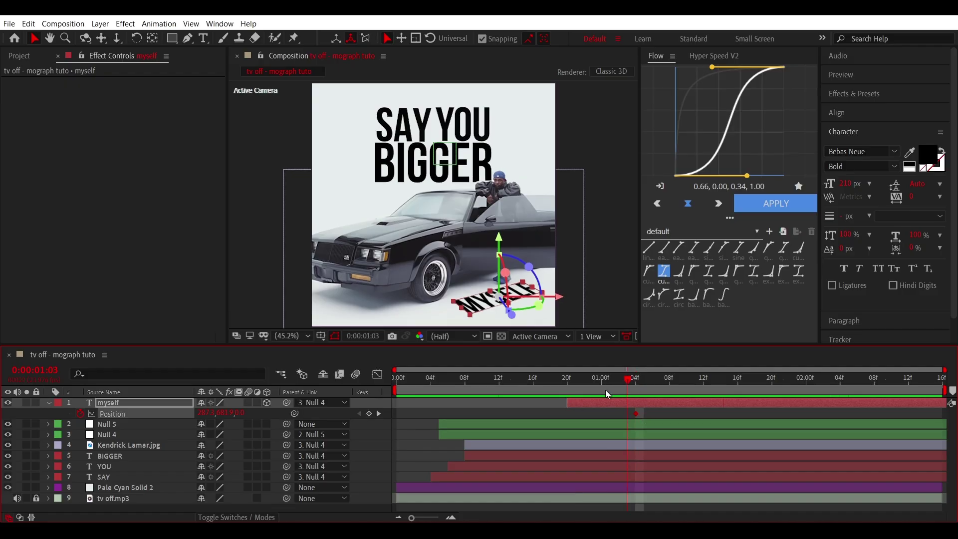
key("Page_Up")
key("Page_Up")
key("Page_Up")
left_click_drag(487, 315, 504, 333)
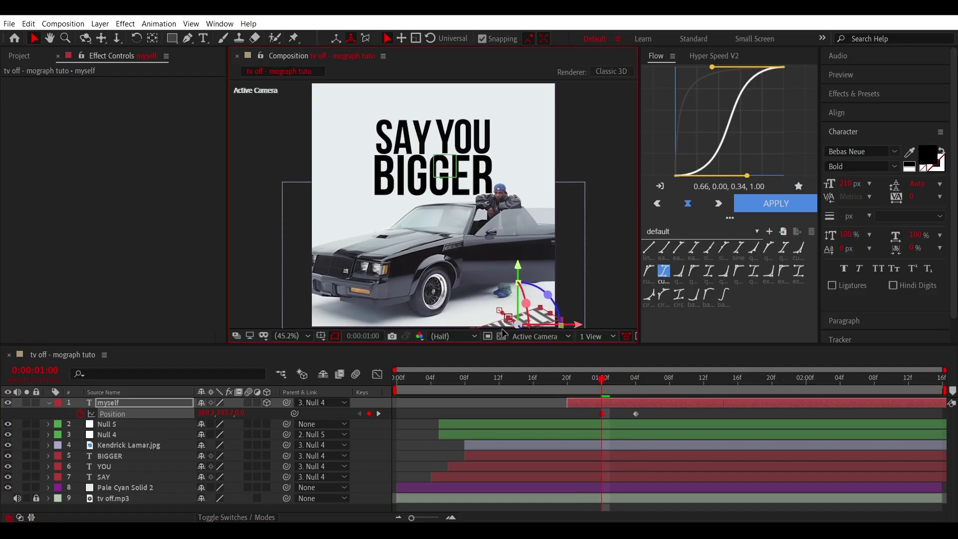
left_click_drag(601, 414, 568, 414)
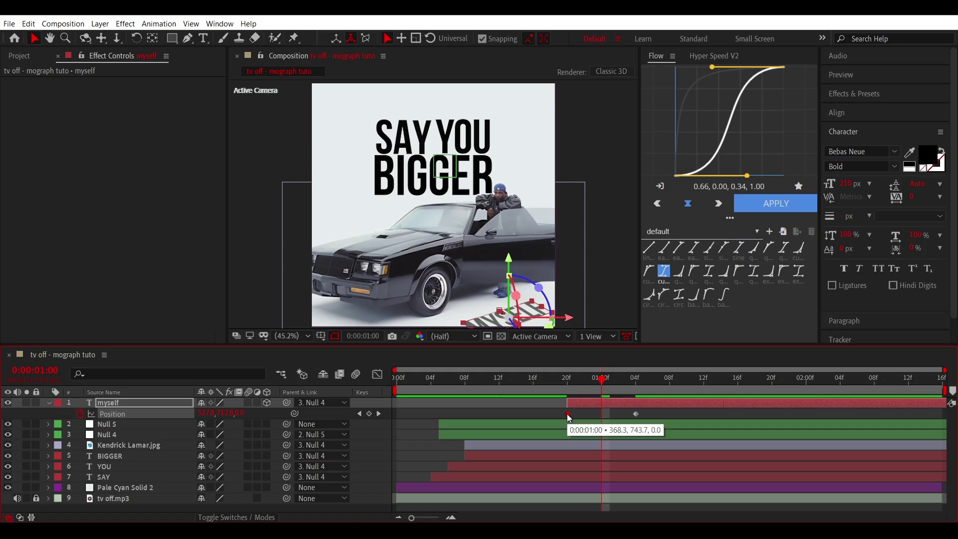
left_click_drag(659, 415, 547, 421)
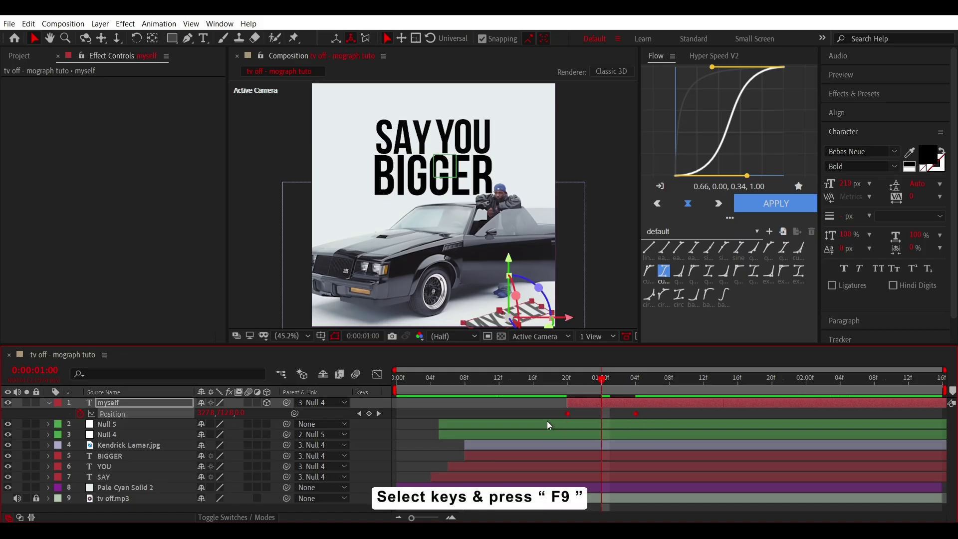
Apply a steep ease-out curve in Flow to both MYSELF Position keyframes
left_click(679, 247)
left_click_drag(748, 71, 687, 71)
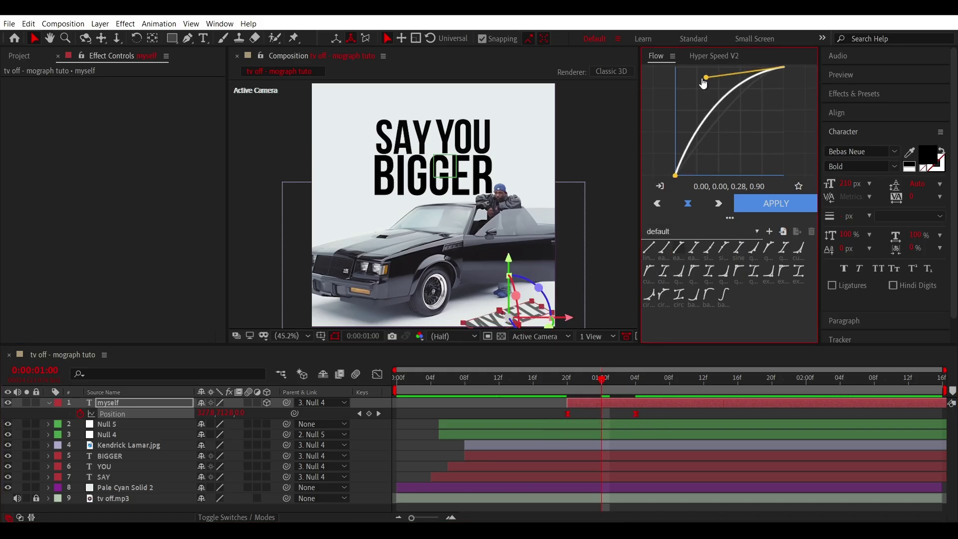
left_click(775, 213)
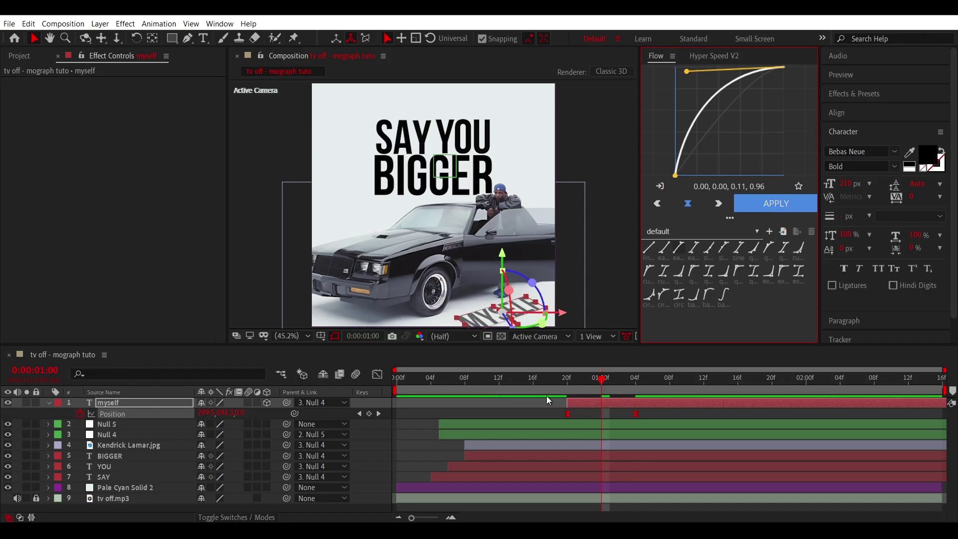
left_click(578, 444)
left_click(591, 454)
Fade SAY, YOU and BIGGER from 100% opacity at 01:00 to 0% at 01:04
left_click(587, 474, "shift")
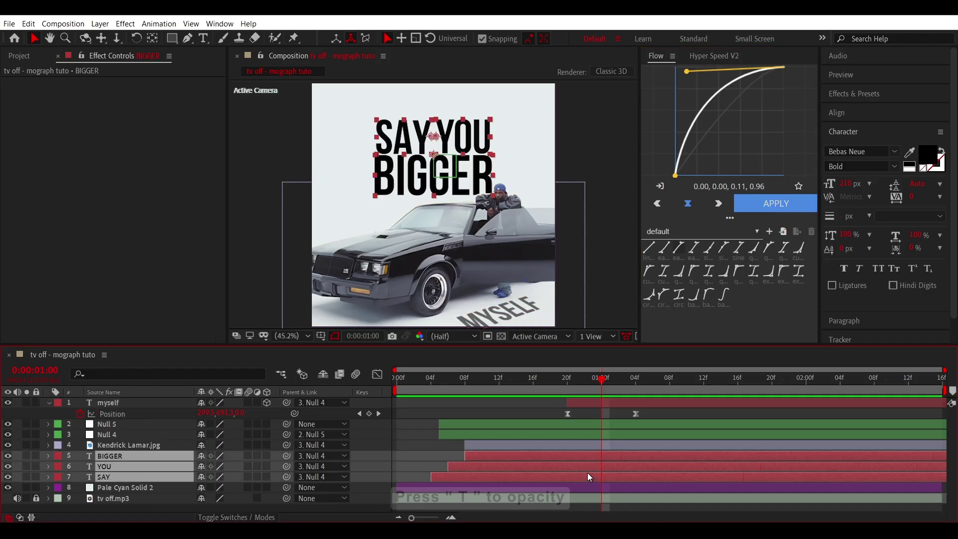
key("t")
left_click(80, 466)
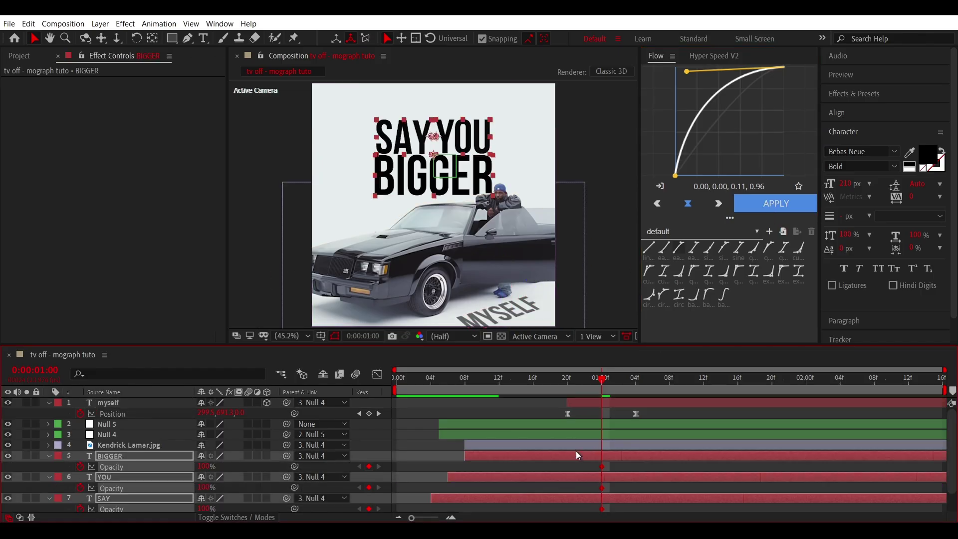
left_click(636, 380)
left_click_drag(204, 469, 185, 470)
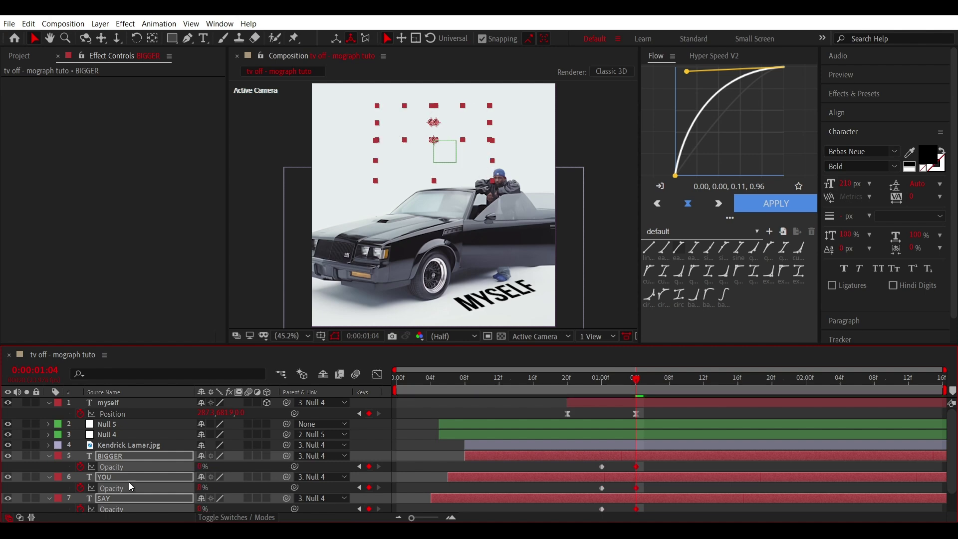
Collapse the layer properties and preview the animation from the start
left_click(569, 381)
key("i")
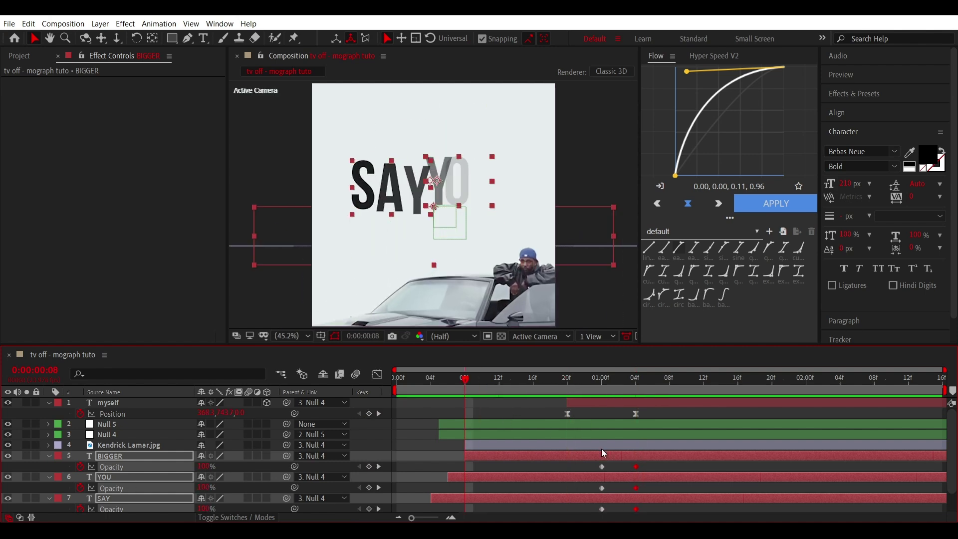
left_click_drag(596, 446, 593, 521)
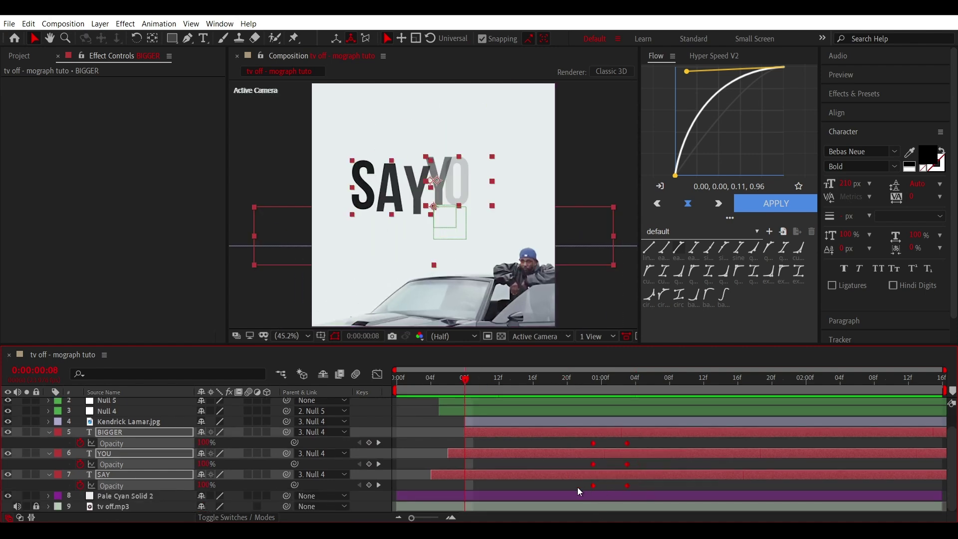
key("u")
key("Home")
key("space")
left_click_drag(597, 382, 593, 382)
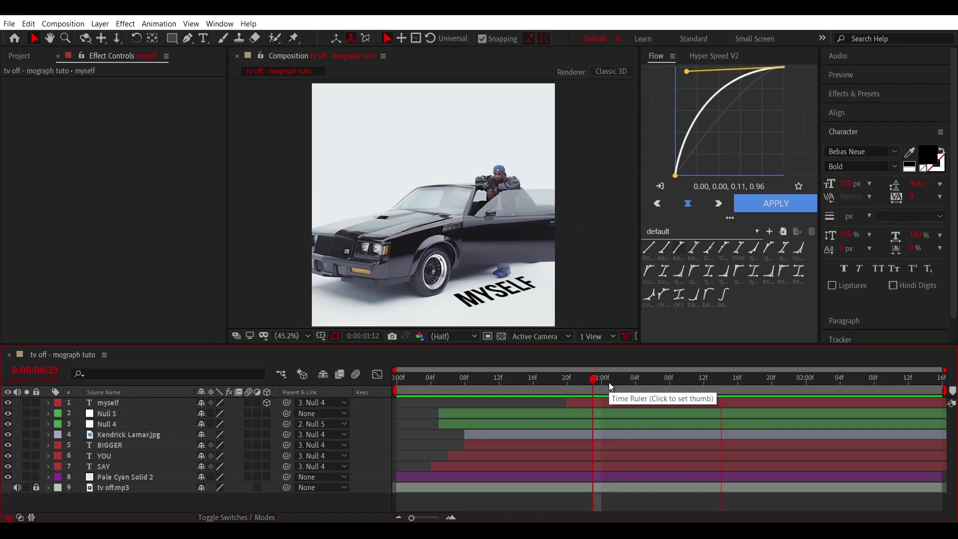
left_click(680, 383)
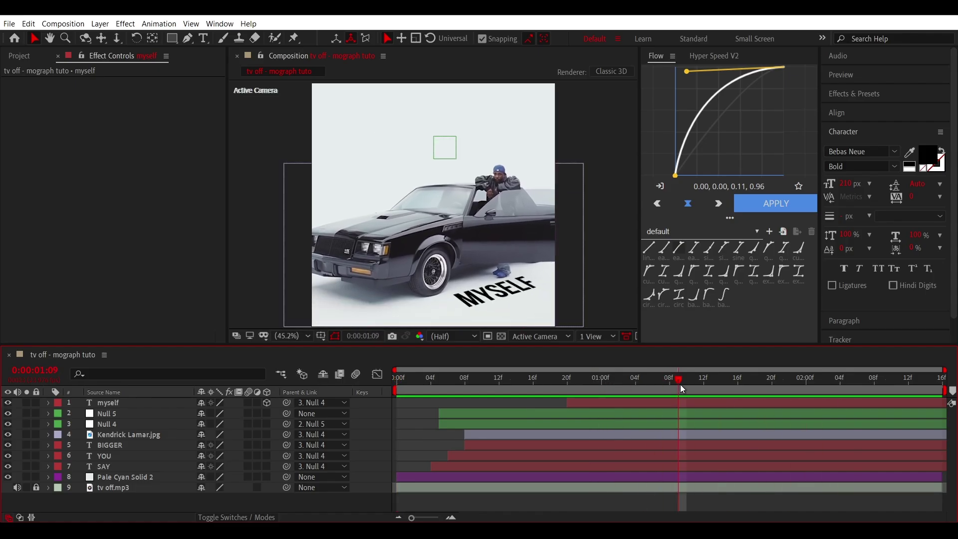
left_click(651, 404)
Create a new shape layer, give it the Fuchsia label and solo it
right_click(368, 419)
mouse_move(394, 304)
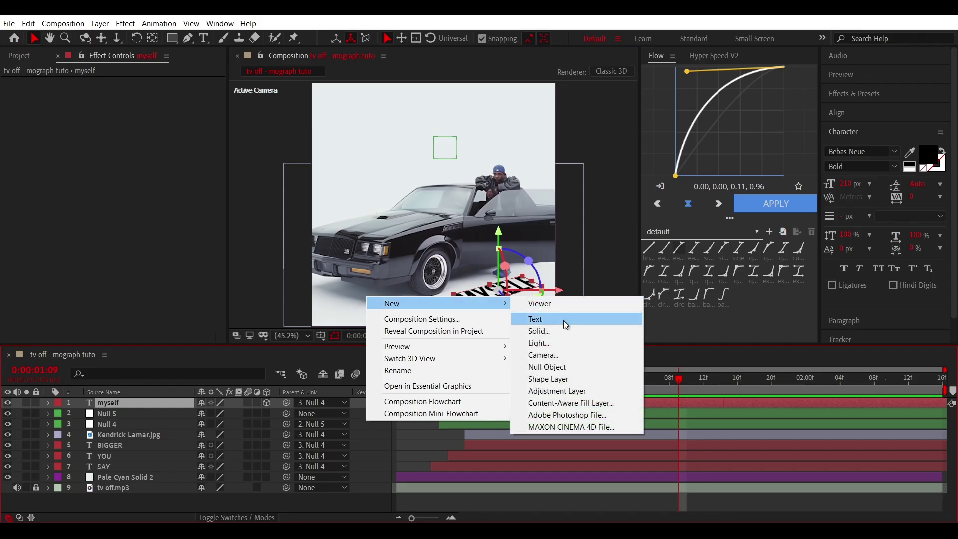
left_click(548, 379)
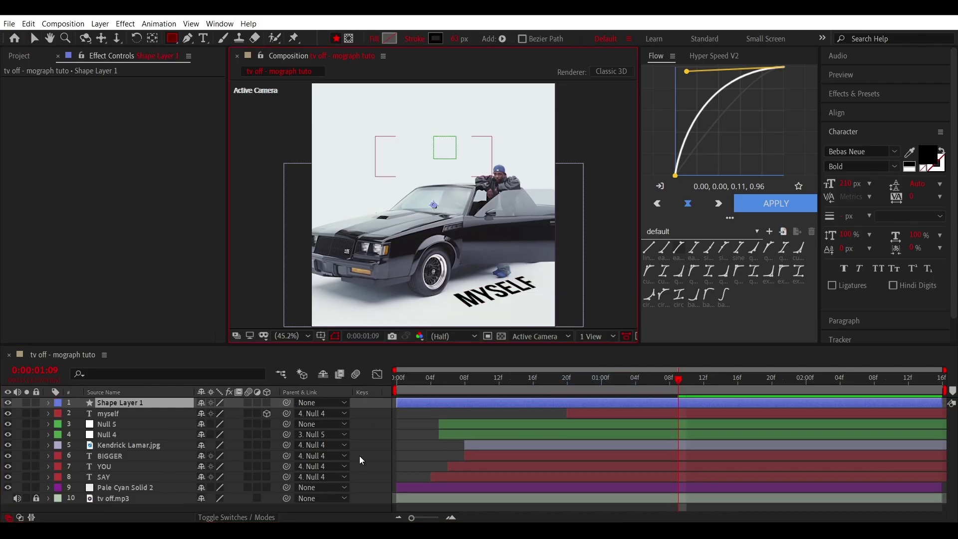
left_click(58, 403)
left_click(93, 364)
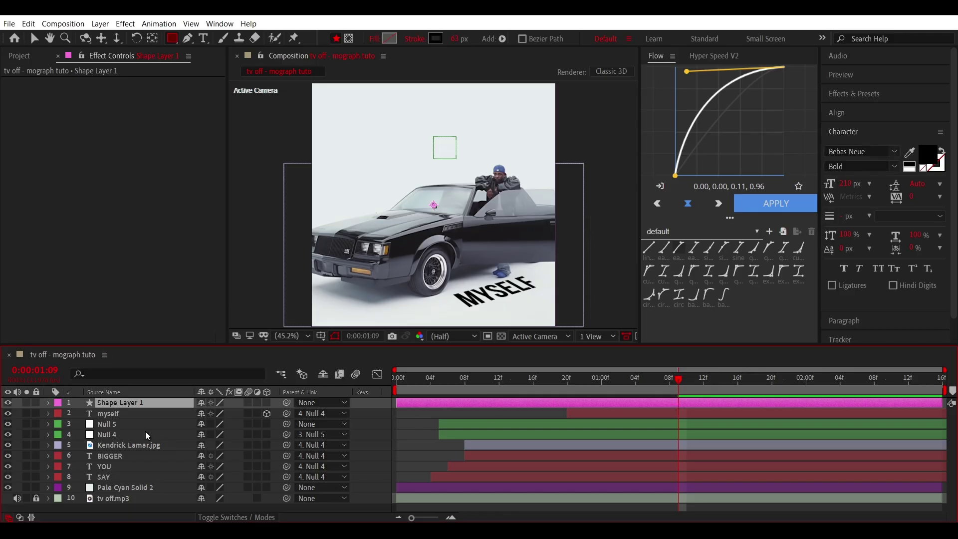
left_click(28, 403)
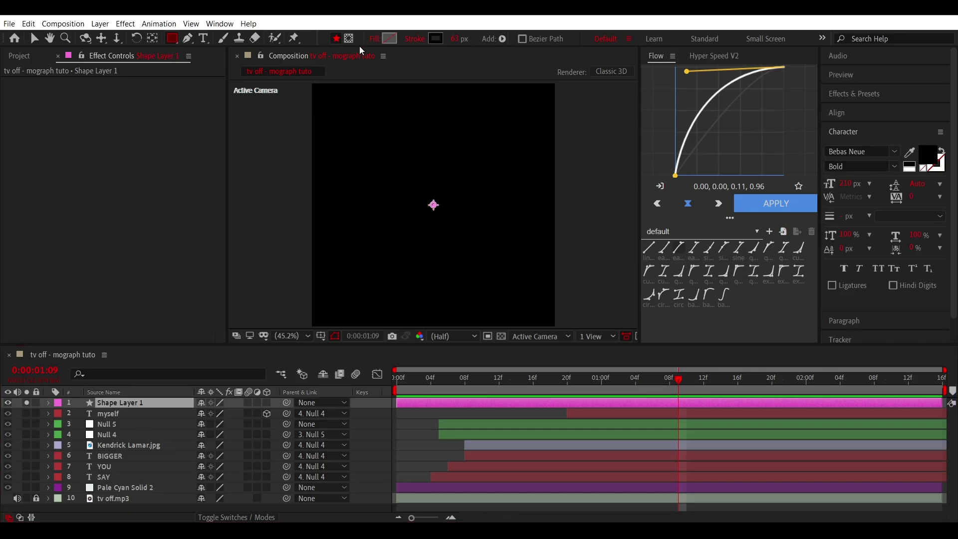
Set the shape fill to solid white and the stroke to None
left_click(374, 39)
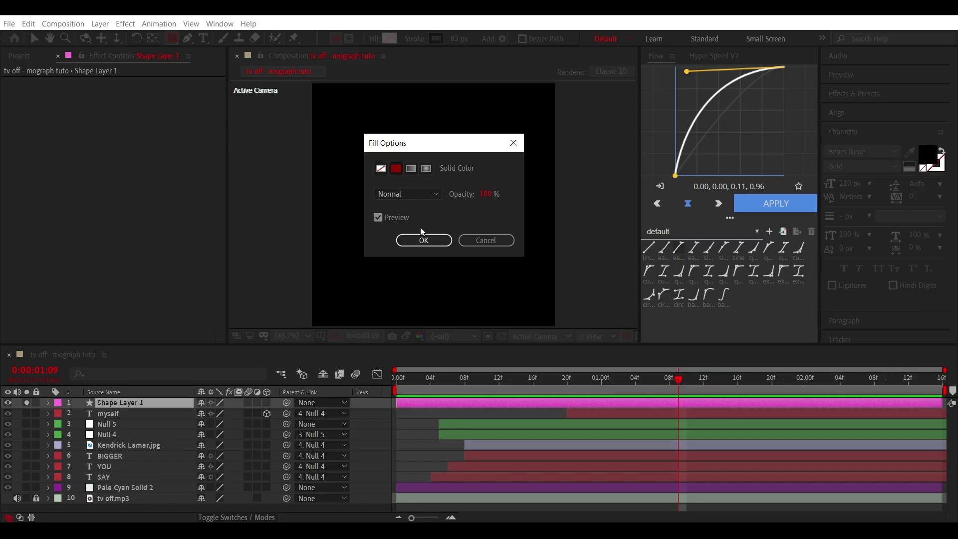
left_click(413, 241)
left_click(389, 38)
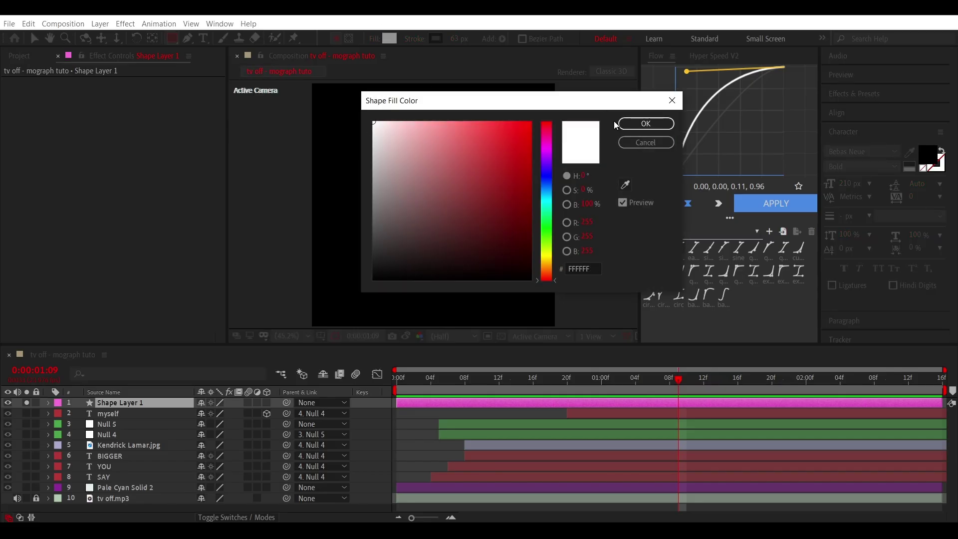
left_click(643, 124)
left_click(414, 39)
left_click(381, 168)
left_click(423, 240)
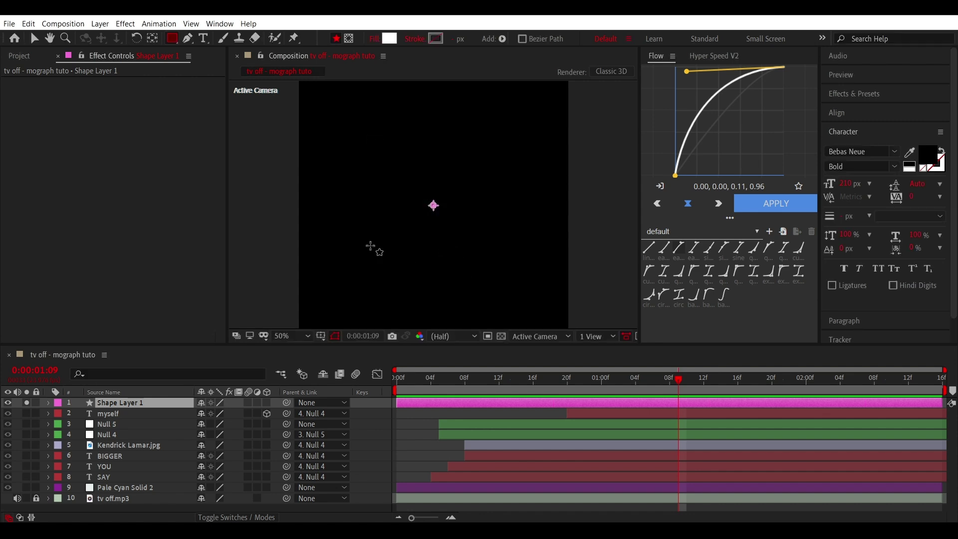
Add a full-comp rectangle sized 1562, shift it right, and show the proportional grid
double_click(177, 39)
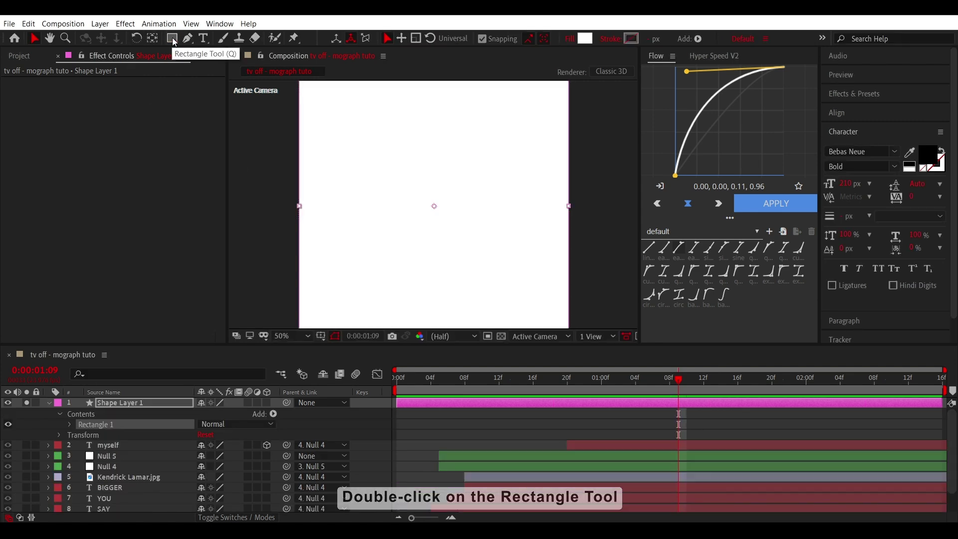
left_click(70, 424)
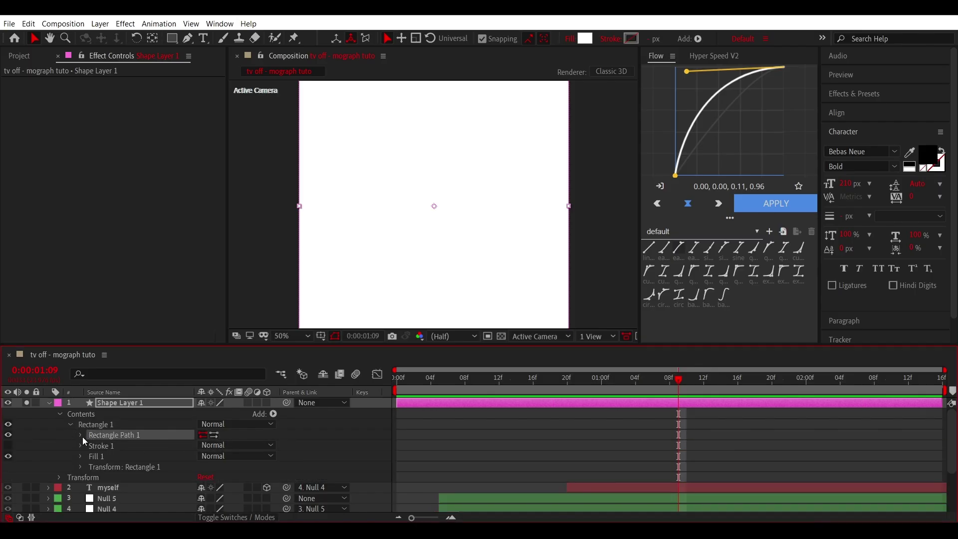
left_click(80, 435)
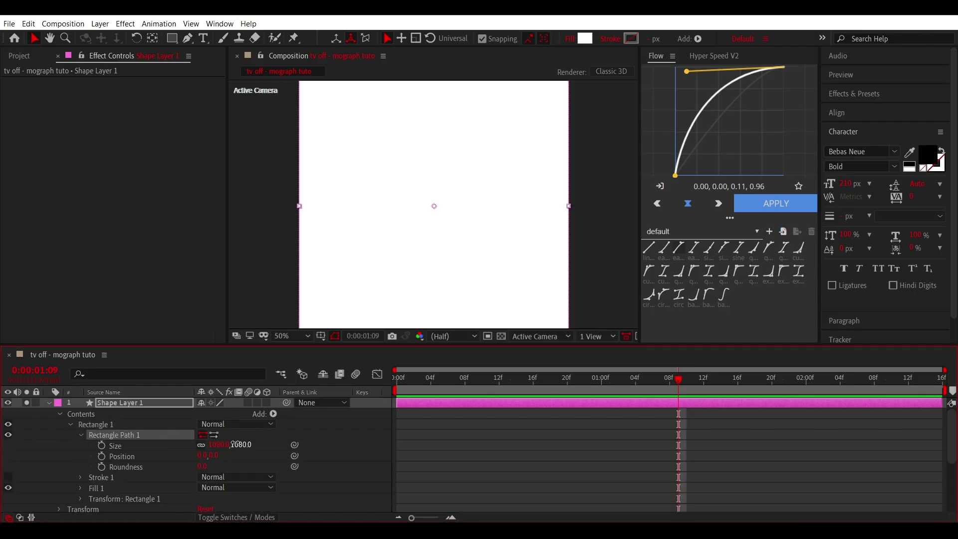
left_click_drag(235, 444, 535, 443)
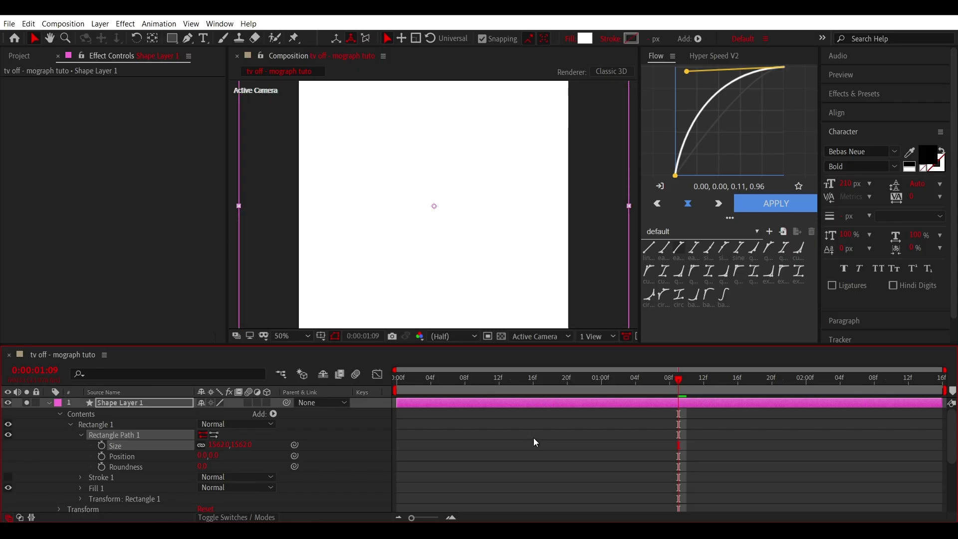
key("p")
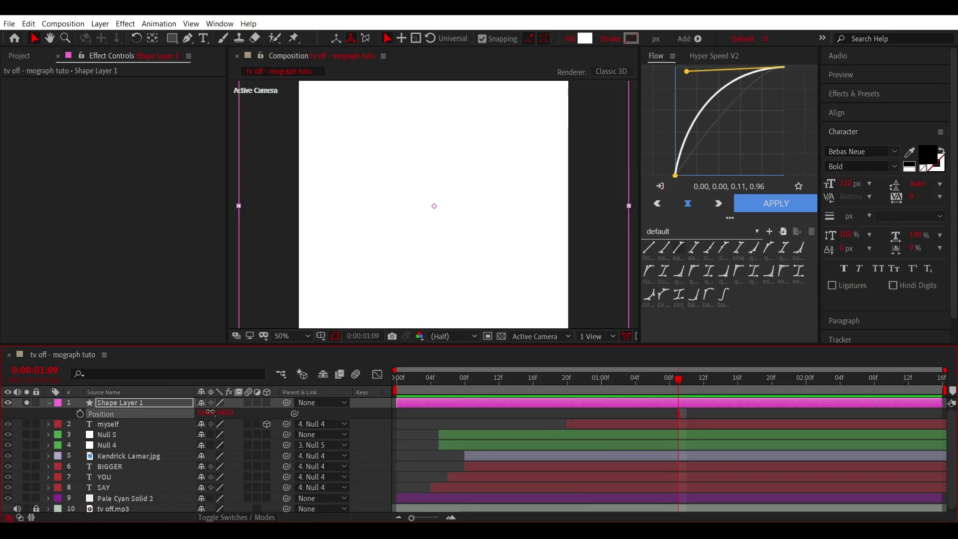
left_click_drag(210, 412, 367, 251)
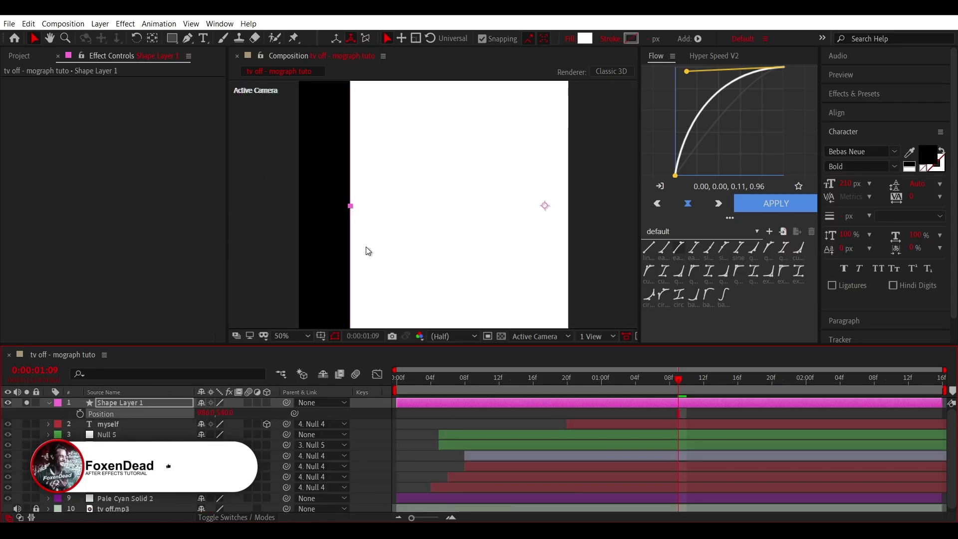
left_click(321, 336)
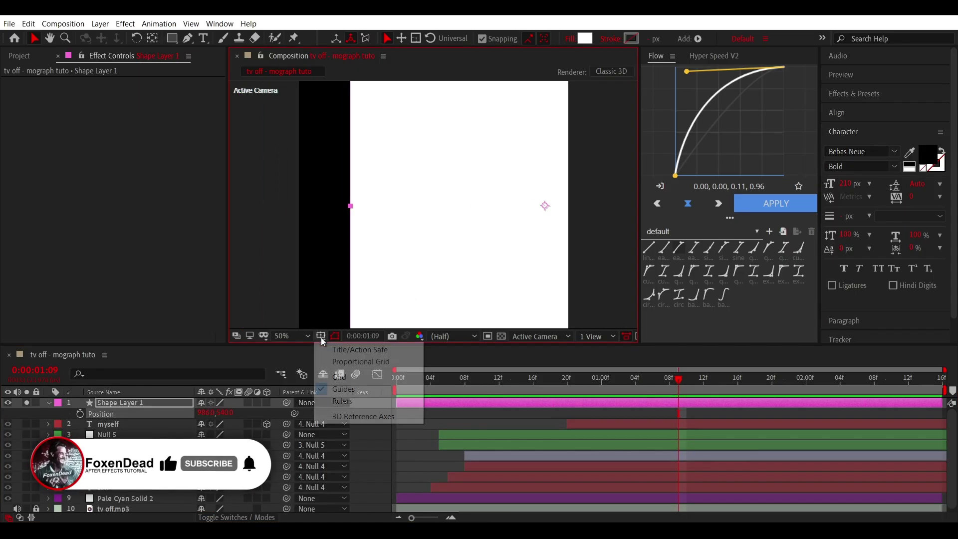
left_click(346, 362)
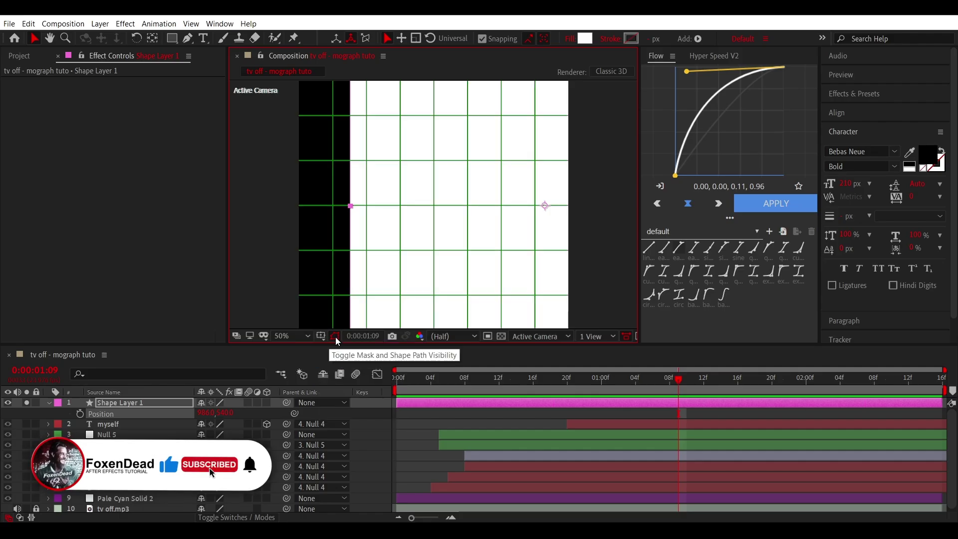
Draw a left-pointing triangle notch on the white shape's left edge with the Pen
left_click(187, 38)
scroll(349, 197, "up", 4)
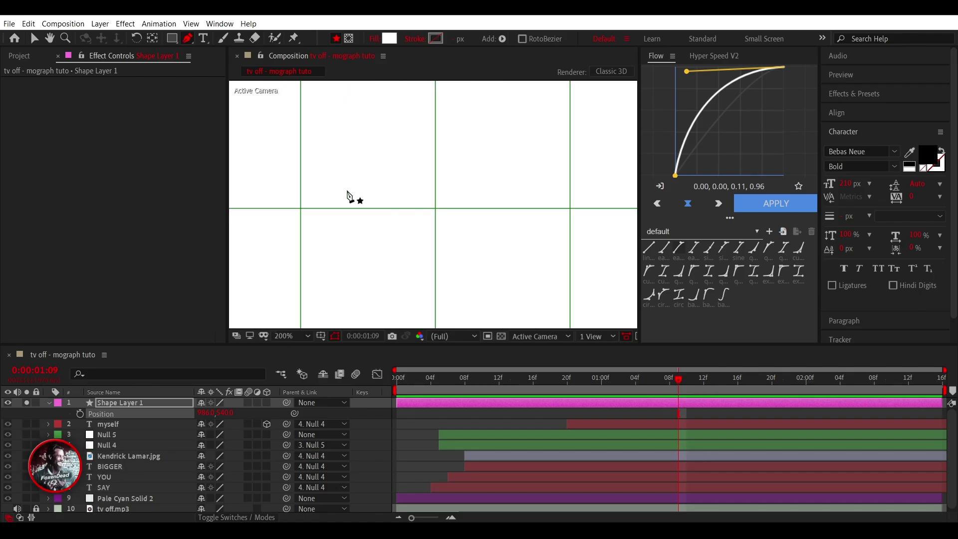
mouse_move(434, 188)
left_mouse_down()
mouse_move(507, 261)
mouse_move(533, 252)
left_mouse_up()
scroll(505, 199, "up", 3)
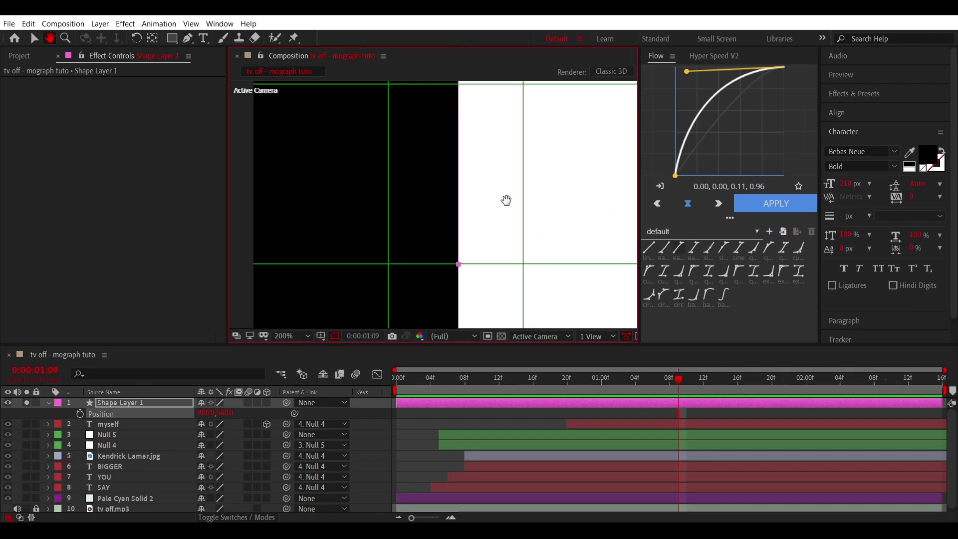
left_click_drag(473, 184, 474, 154)
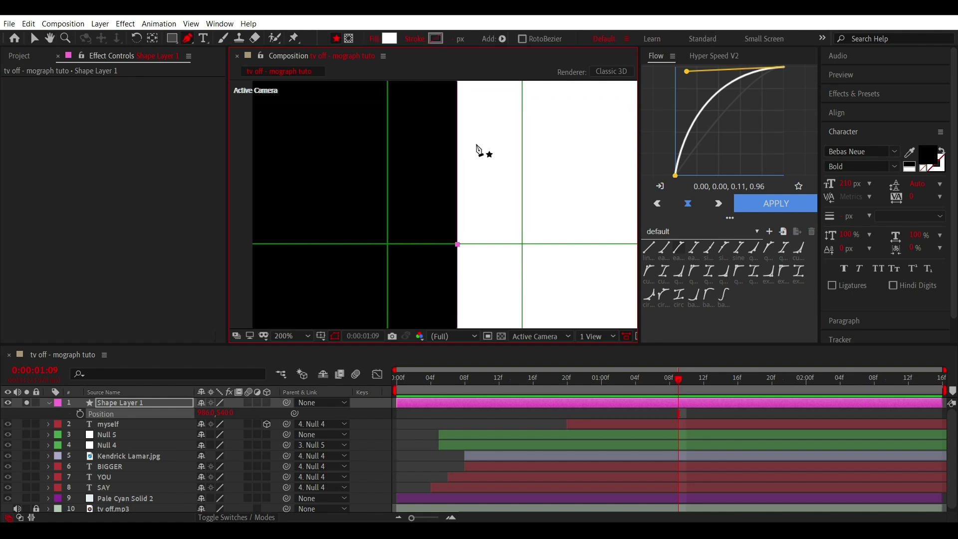
left_click(468, 132)
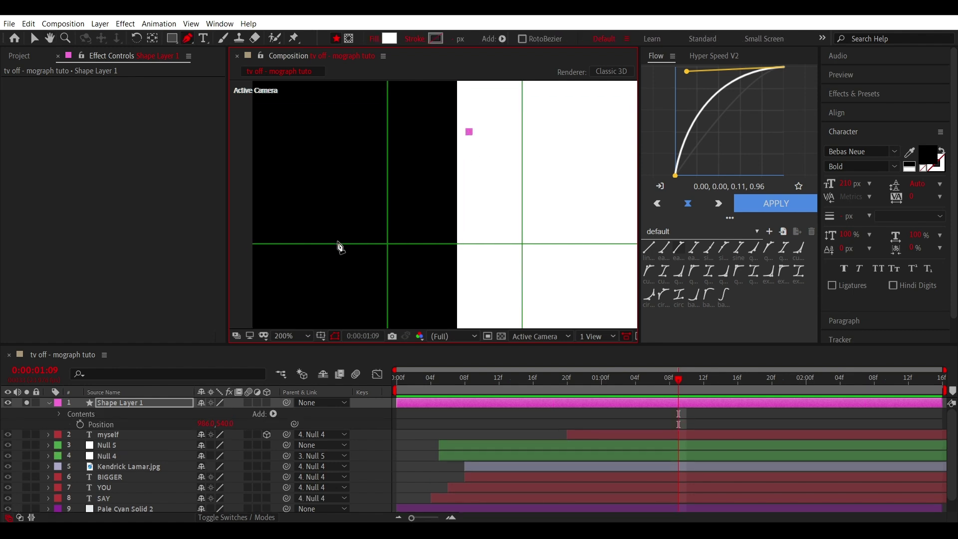
left_click(339, 244)
left_click_drag(476, 244, 492, 173)
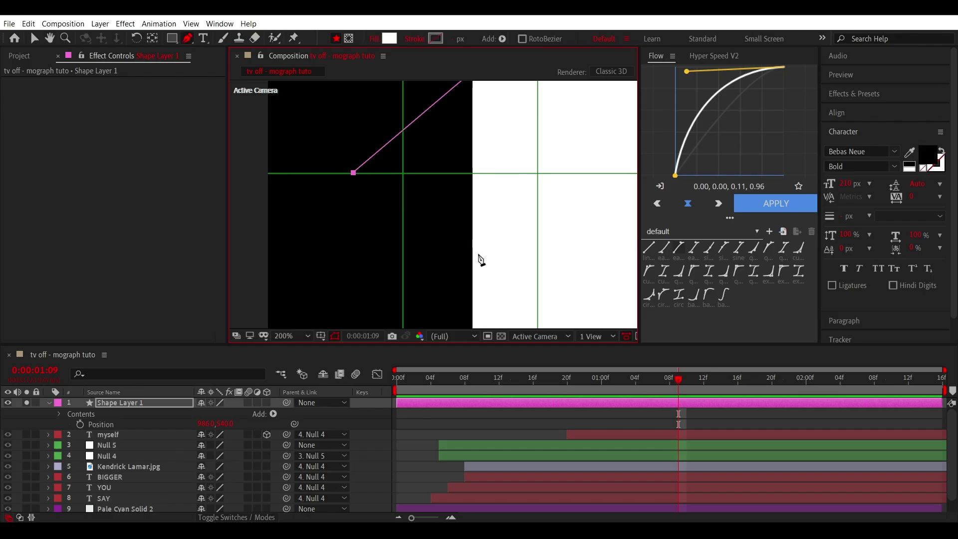
left_click(481, 256)
left_click_drag(486, 97, 482, 154)
left_click(481, 119)
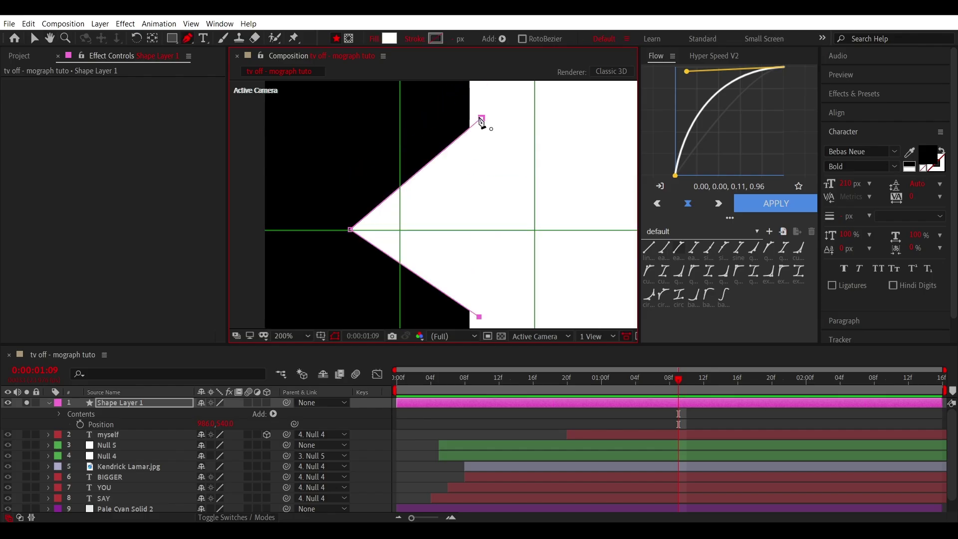
Zoom back out and fit the whole composition in the viewer
key("F2")
key("comma")
left_click(296, 335)
left_click(282, 128)
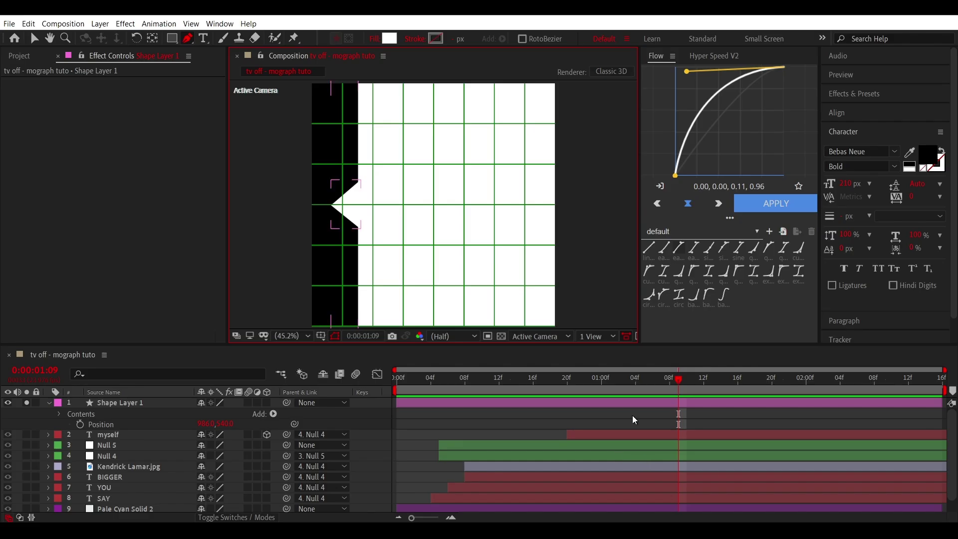
Add a new text layer, hide the proportional grid, and trim it to start here
right_click(363, 421)
mouse_move(387, 288)
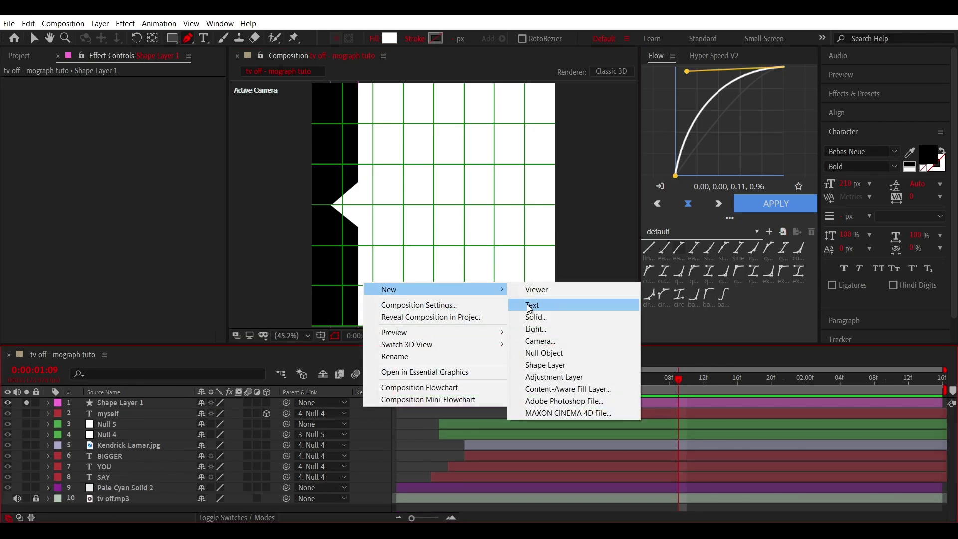
left_click(528, 305)
left_click(305, 337)
left_click(320, 336)
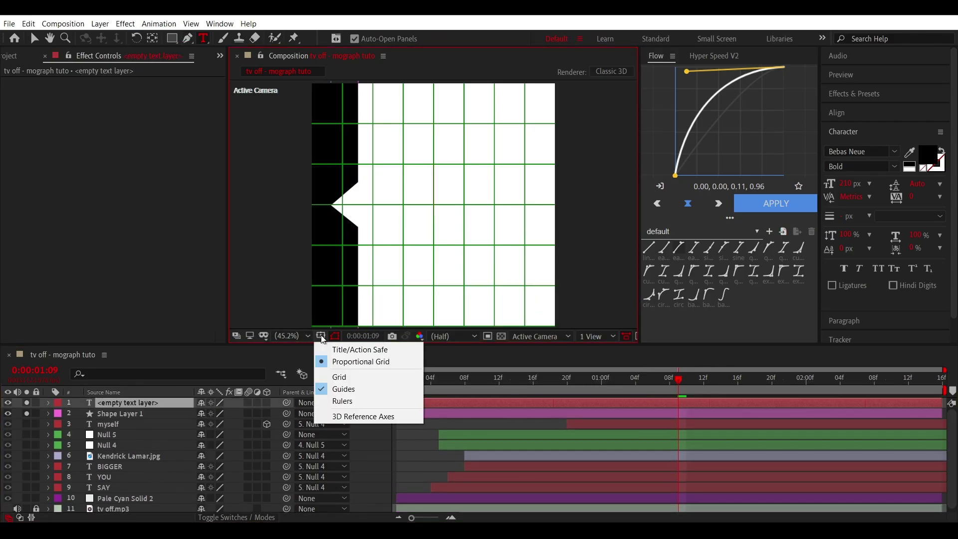
left_click(339, 359)
key("alt+bracketleft")
key("space")
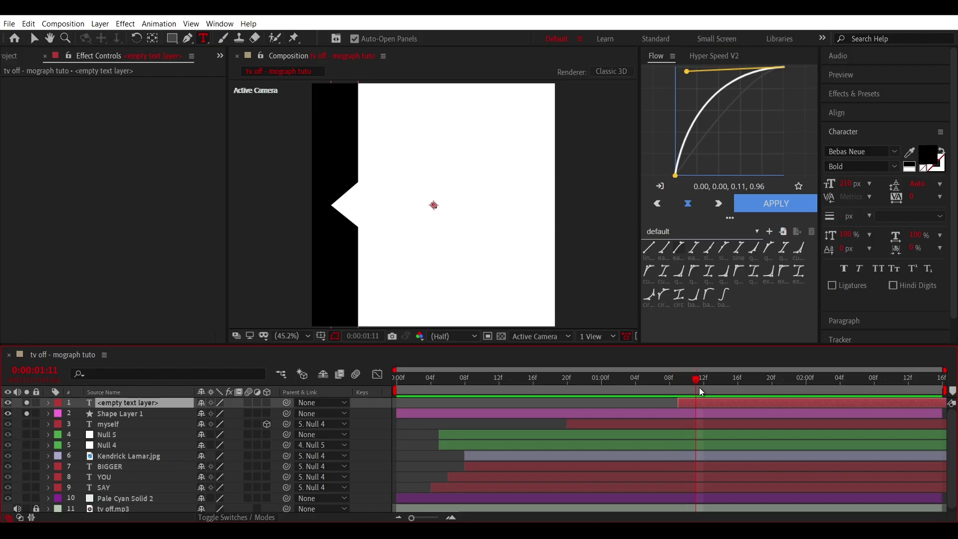
Set the font to SF Pro Display Medium, paste 'but it's not enough (huh)', and centre it
type("60")
left_click(873, 151)
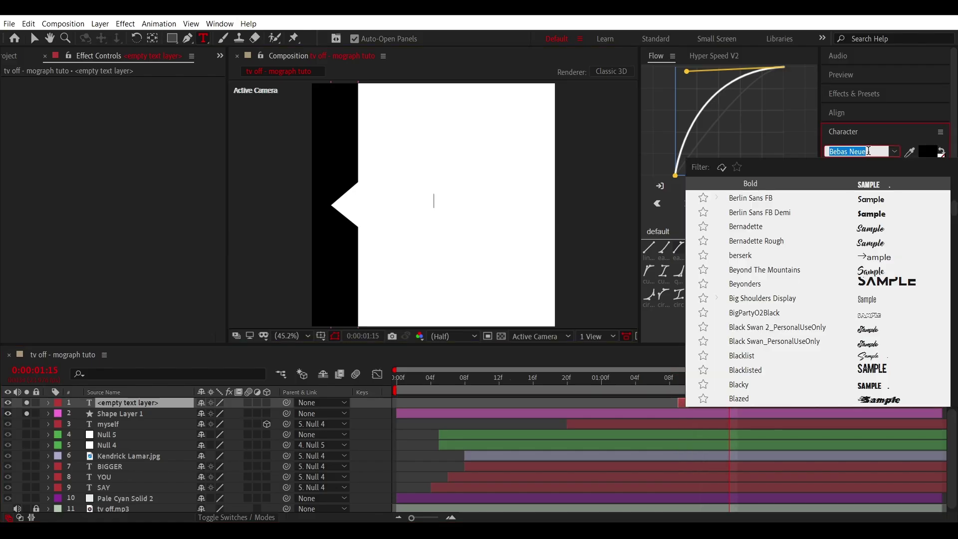
type("sf")
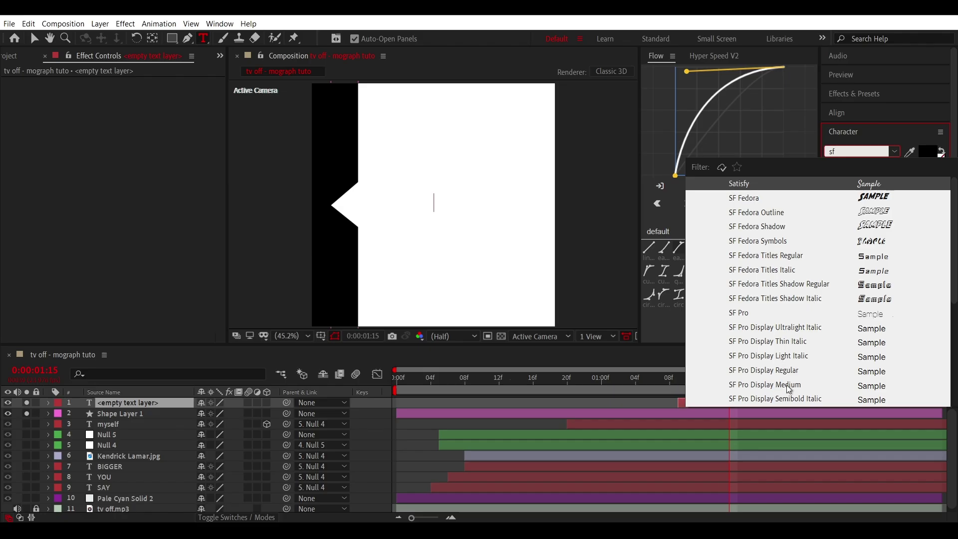
left_click(787, 385)
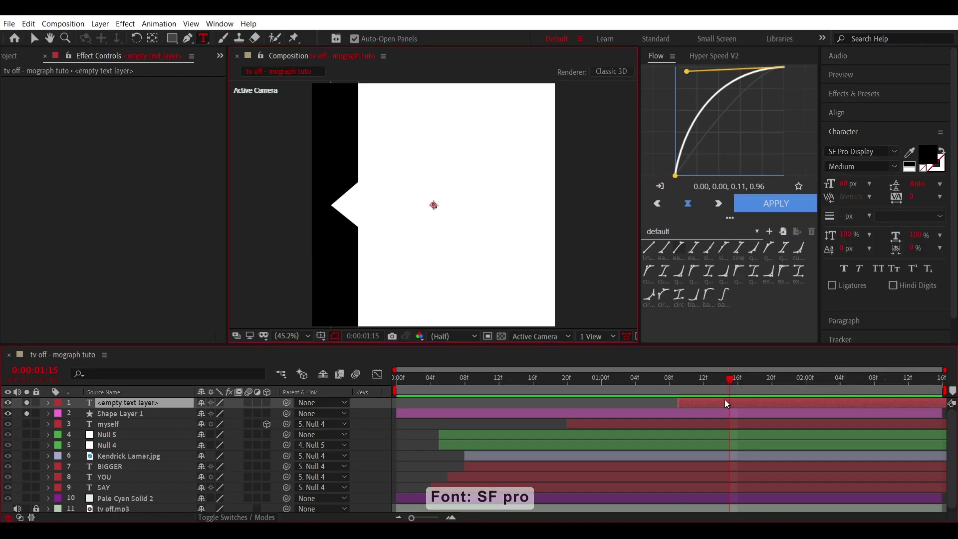
type("but it's not enough (huh)")
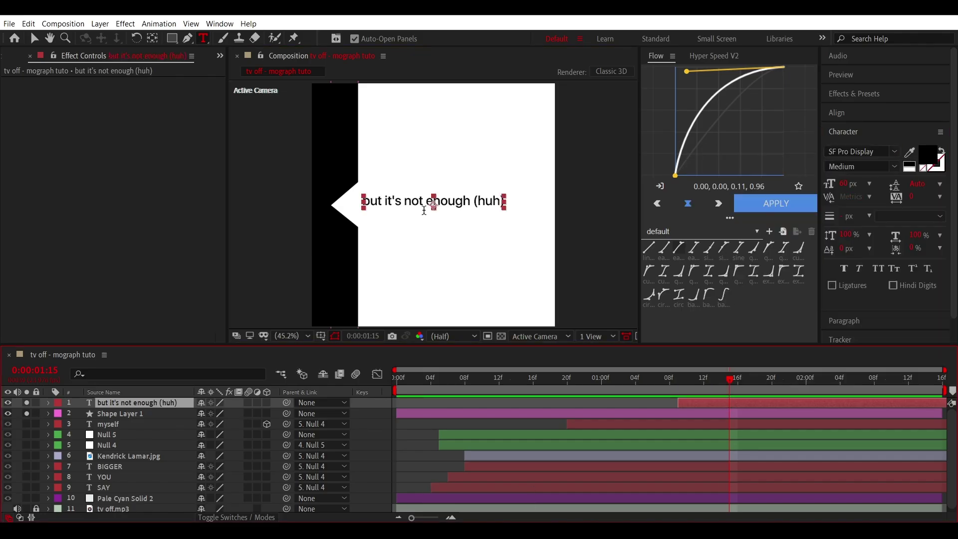
key("ctrl+alt+home")
key("ctrl+home")
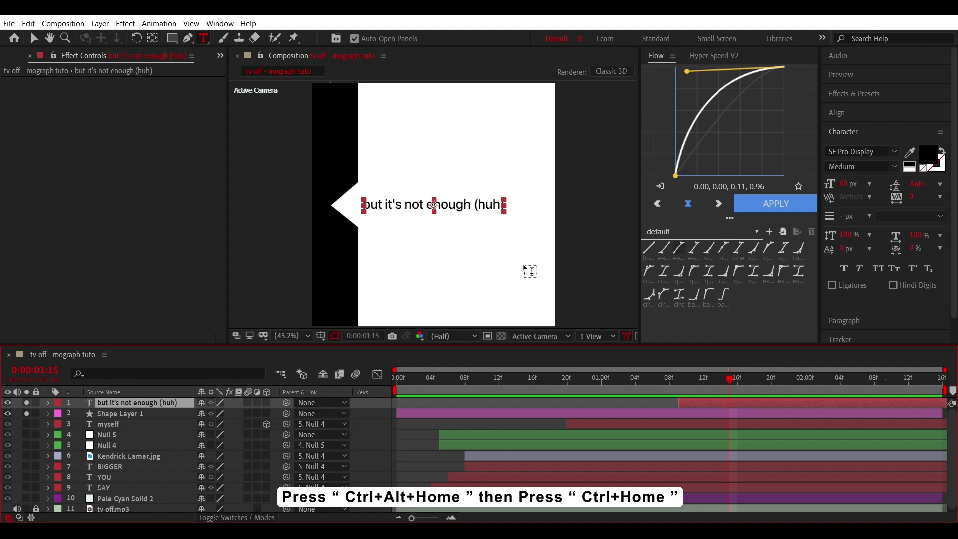
key("v")
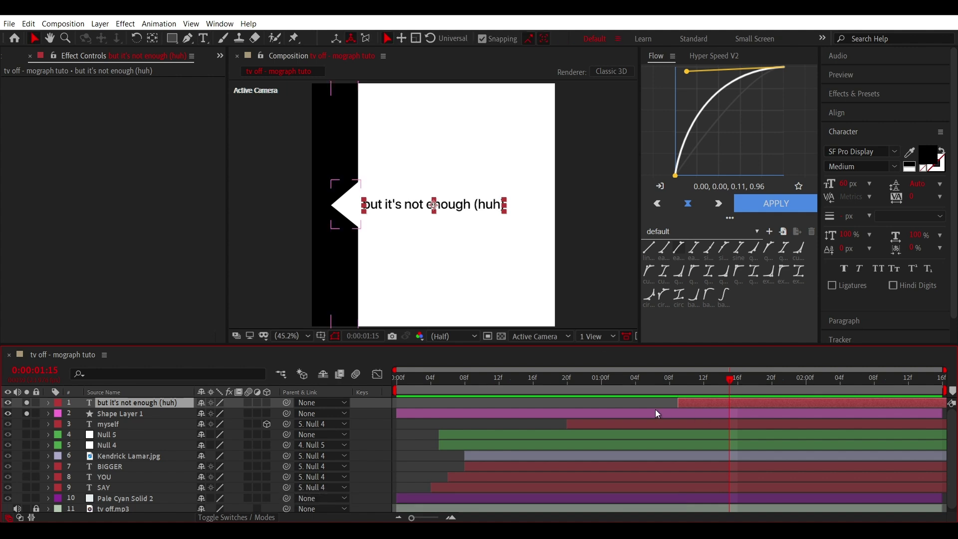
left_click(659, 402)
left_click(708, 402)
left_click(188, 39)
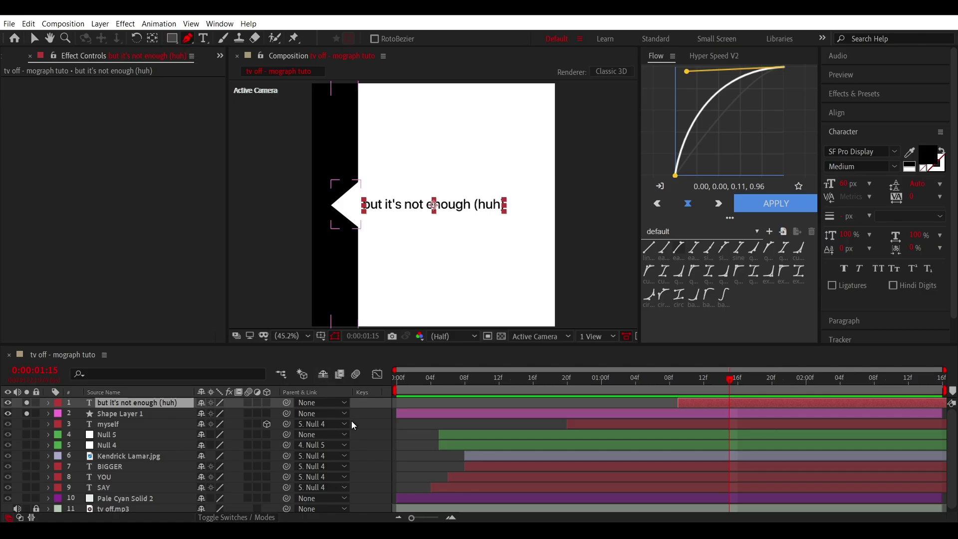
Set shapes to no fill with a solid black 63 px stroke and draw a bar across the caption
left_click(367, 421)
scroll(442, 207, "up", 3)
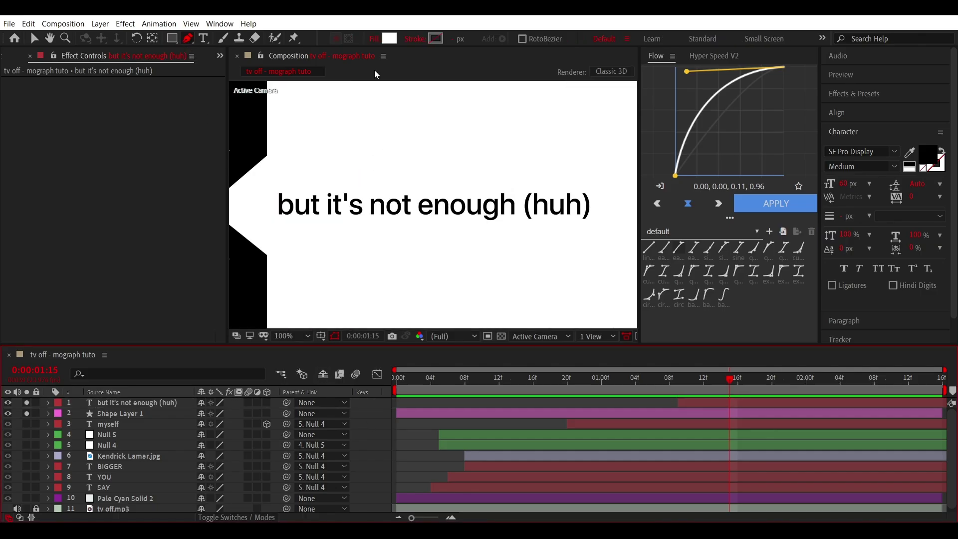
left_click(374, 40)
left_click(381, 169)
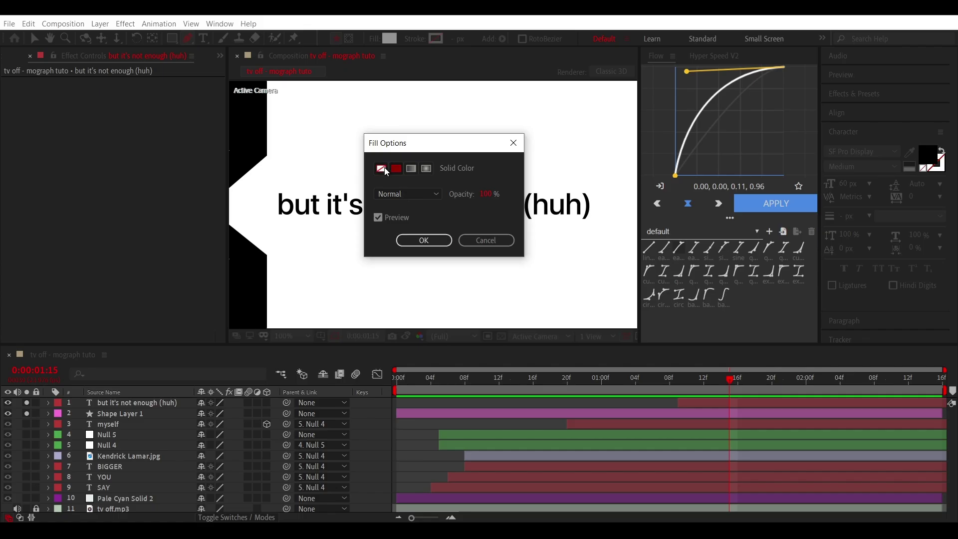
left_click(414, 241)
left_click(415, 38)
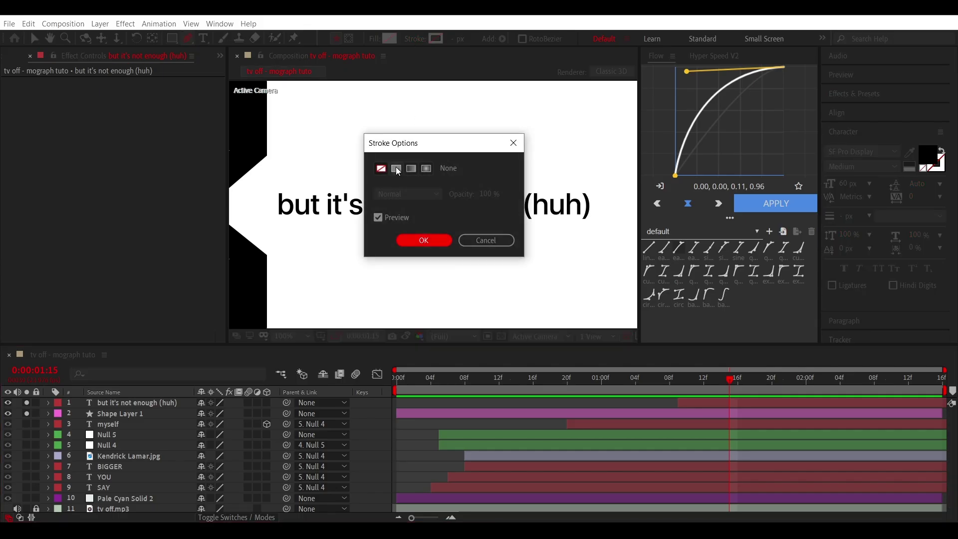
left_click(424, 241)
left_click(437, 39)
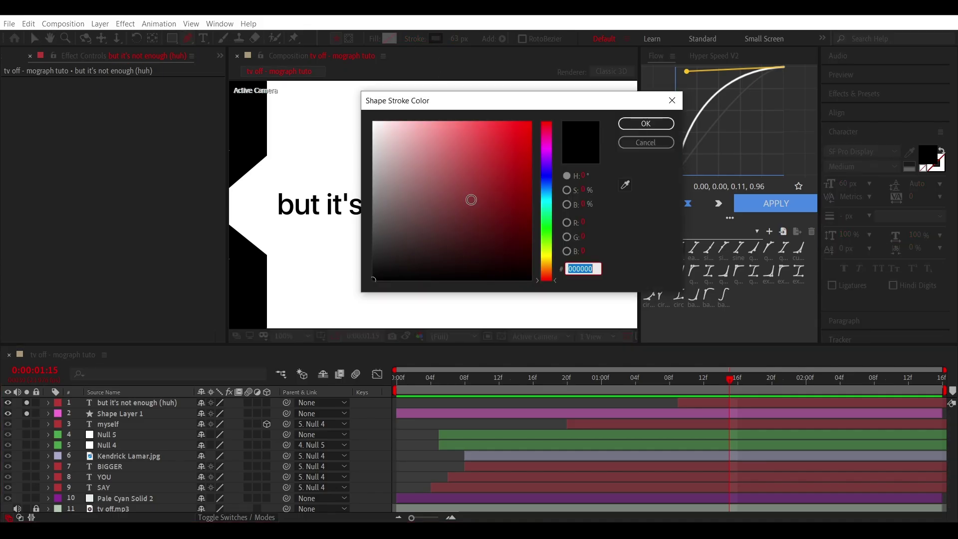
left_click(645, 123)
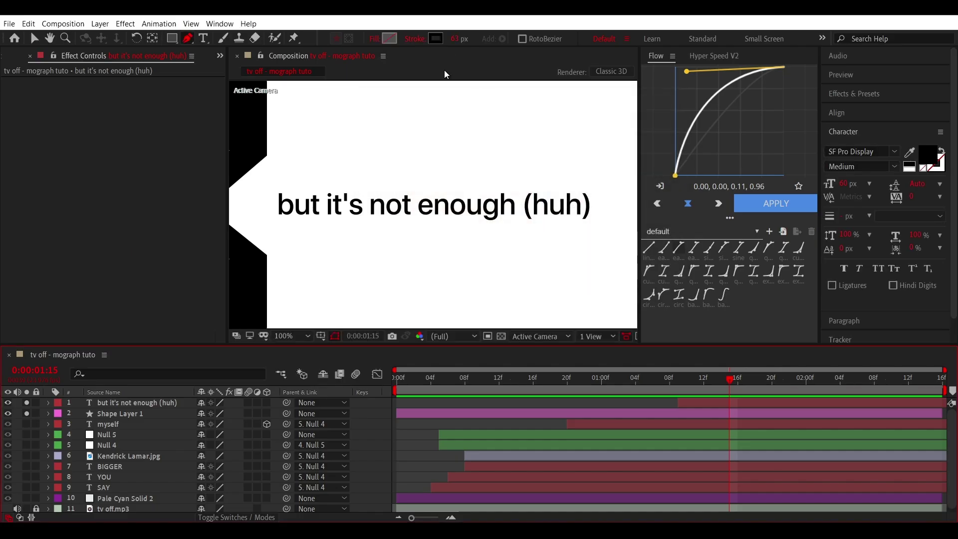
left_click(272, 205)
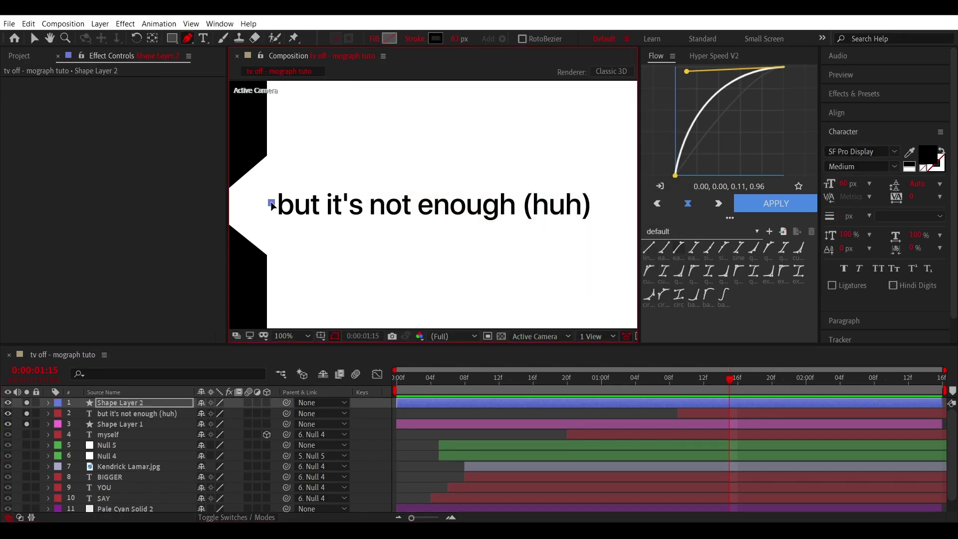
left_click(596, 203)
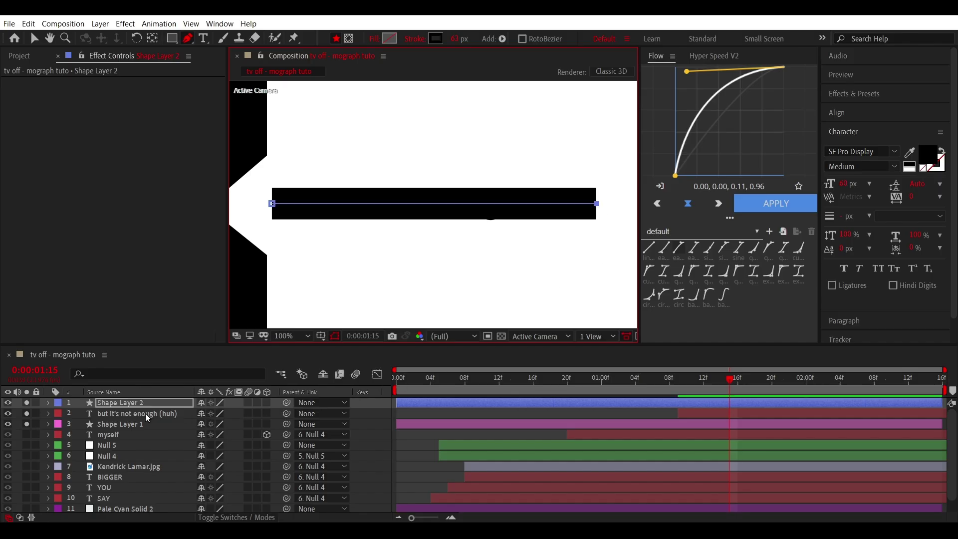
Move the caption above the bar, colour it white FFFFFF, and centre the bar's anchor
left_click_drag(139, 413, 133, 402)
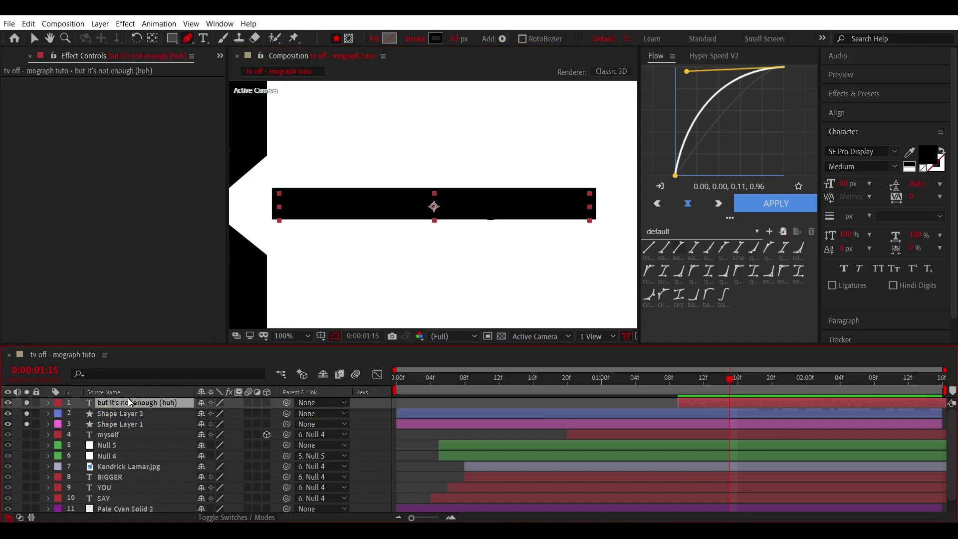
double_click(129, 403)
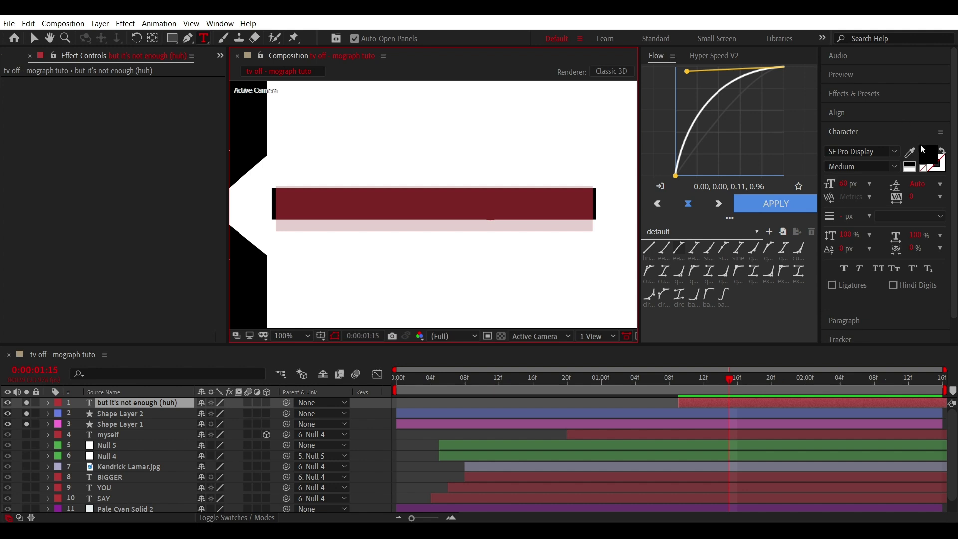
left_click(922, 149)
left_click(374, 122)
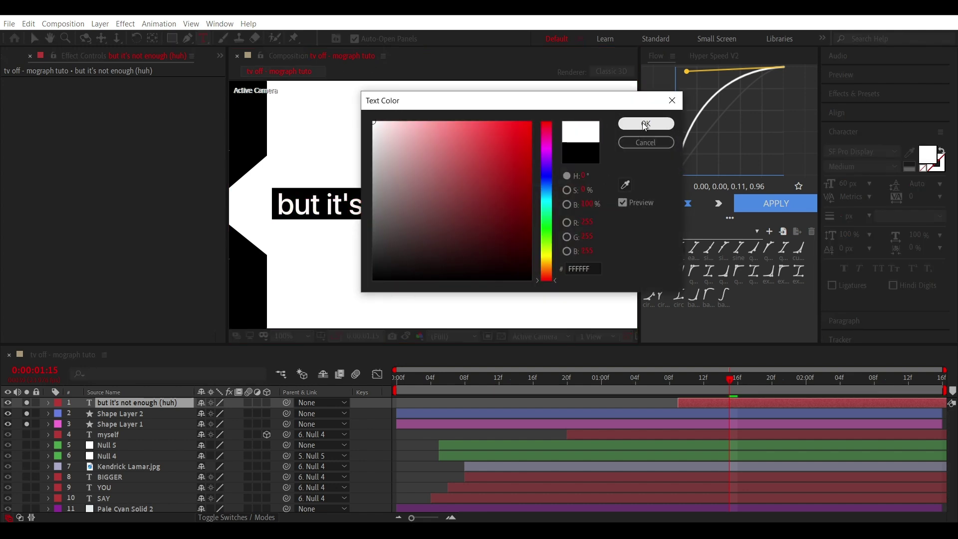
left_click(645, 125)
left_click(427, 436)
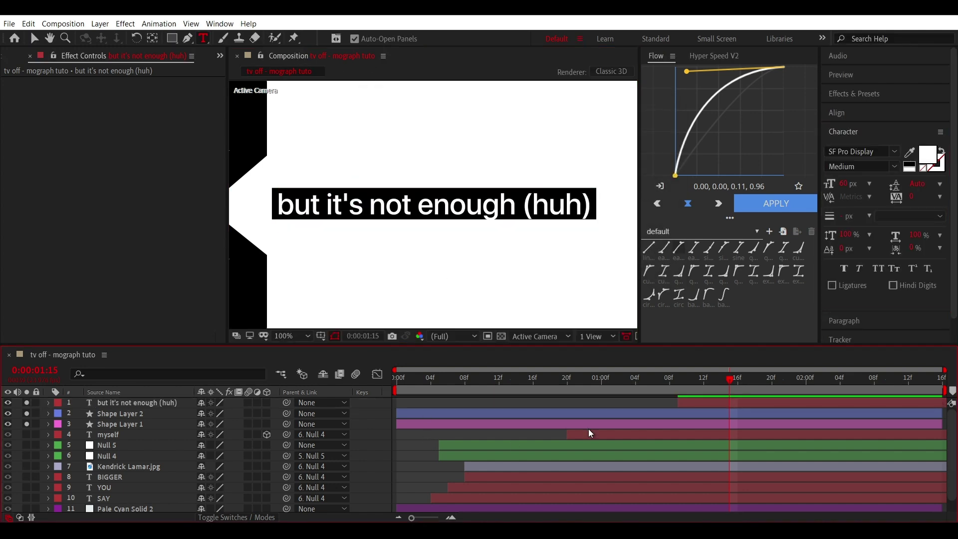
left_click(731, 412)
key("ctrl+alt+Home")
key("ctrl+Home")
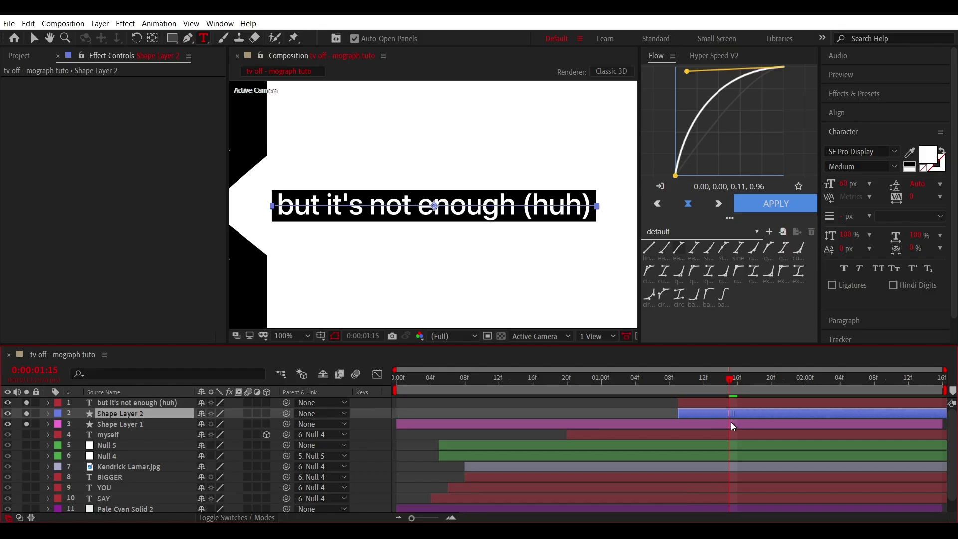
Apply the Fade Up Characters preset to the caption at 1:09
key("v")
left_click_drag(714, 393, 678, 392)
key("ctrl+Up")
key("ctrl+space")
type("chara")
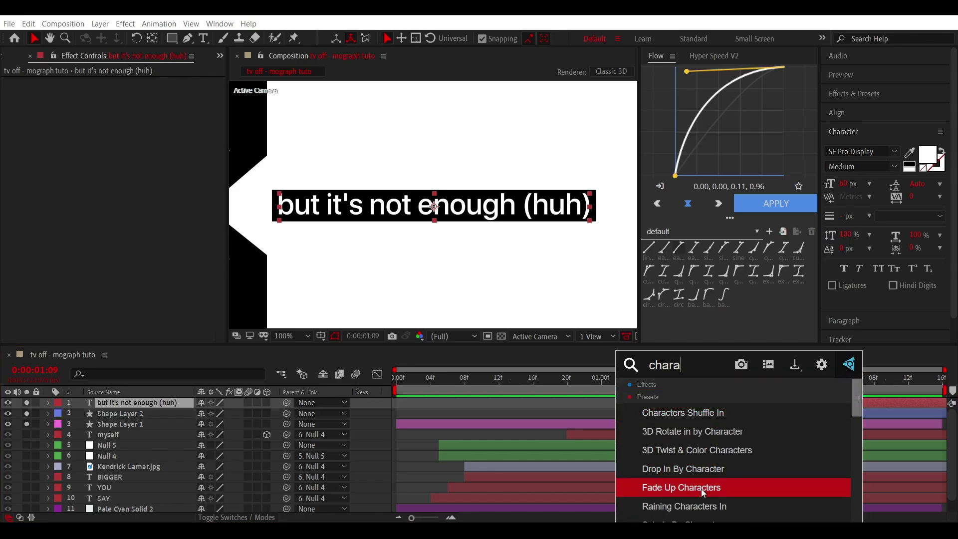
left_click(677, 492)
Keyframe the Range Selector Start to 100% around 1:17 and push that keyframe later
key("u")
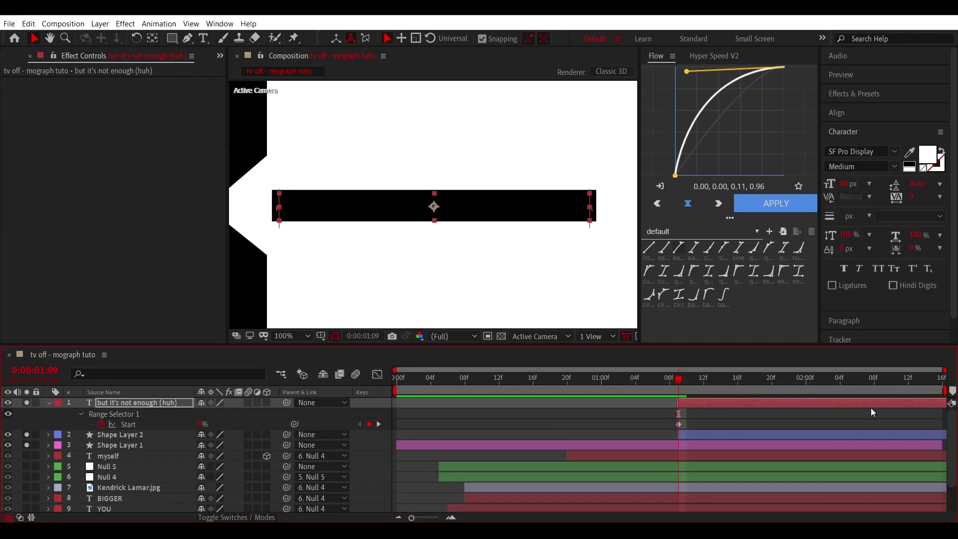
left_click(746, 380)
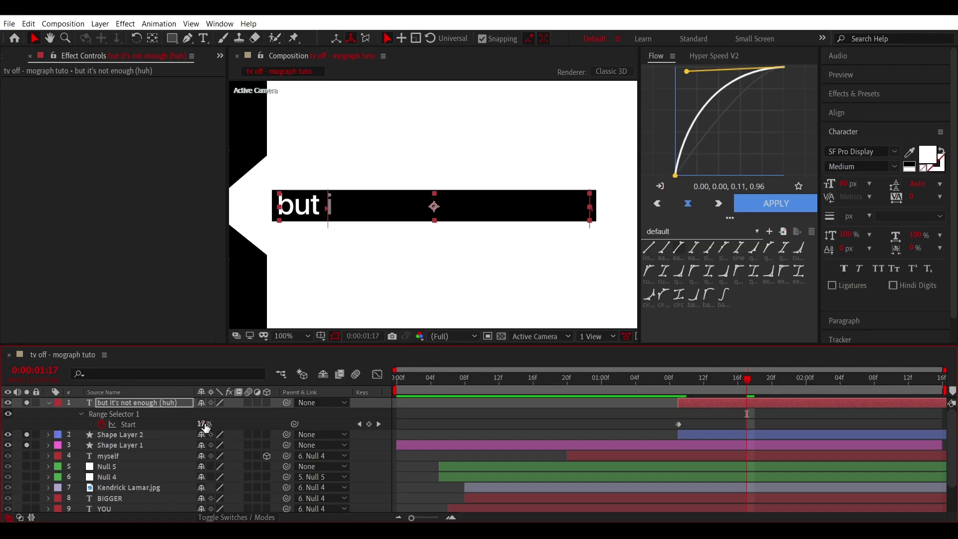
left_click_drag(205, 426, 376, 421)
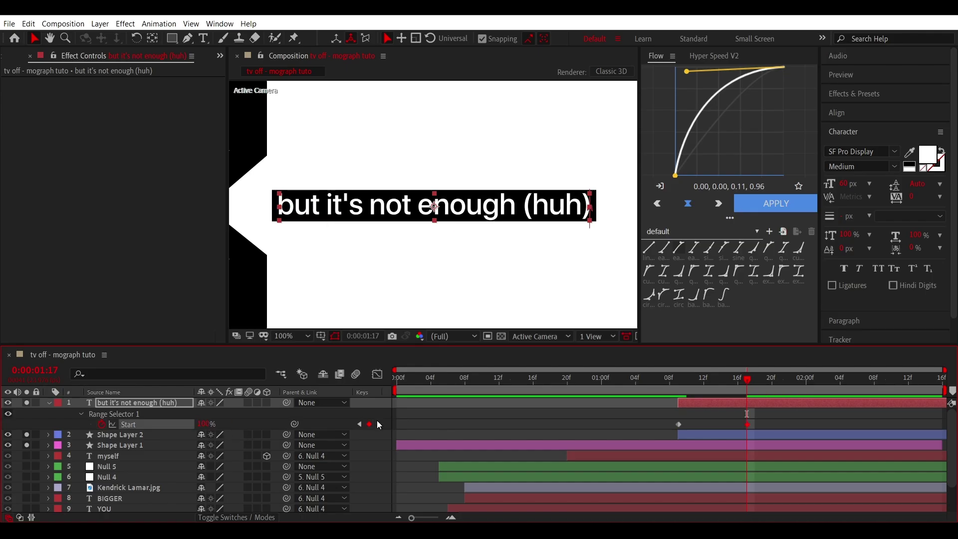
key("space")
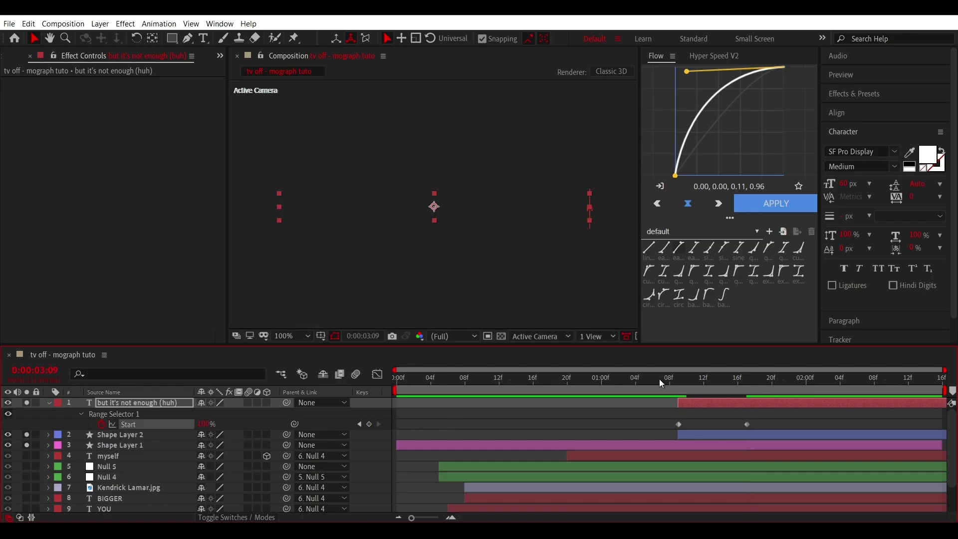
left_click(670, 380)
left_click_drag(745, 424, 824, 424)
Preview the character fade and nudge the 100% keyframe slightly earlier
key("space")
left_click(703, 385)
key("space")
left_click(679, 385)
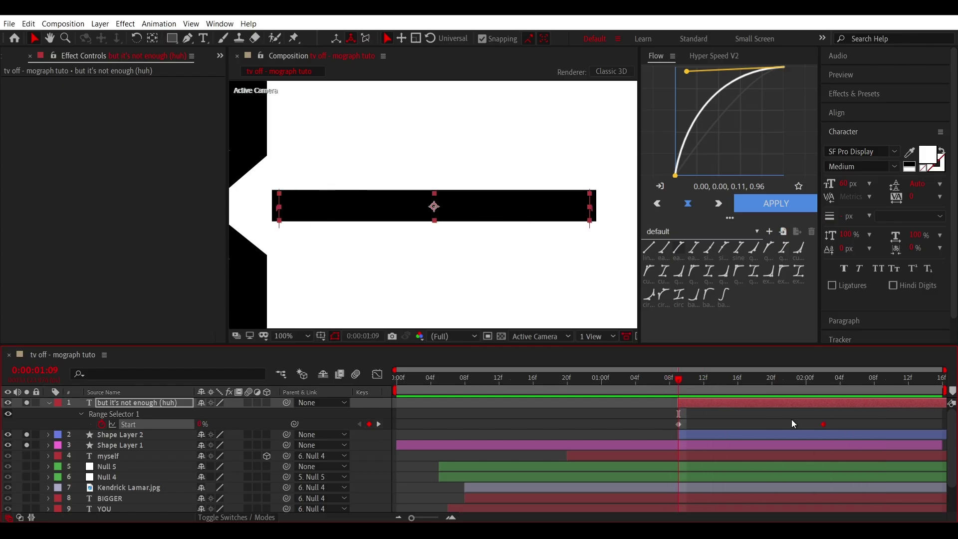
left_click_drag(824, 424, 812, 426)
left_click(119, 435)
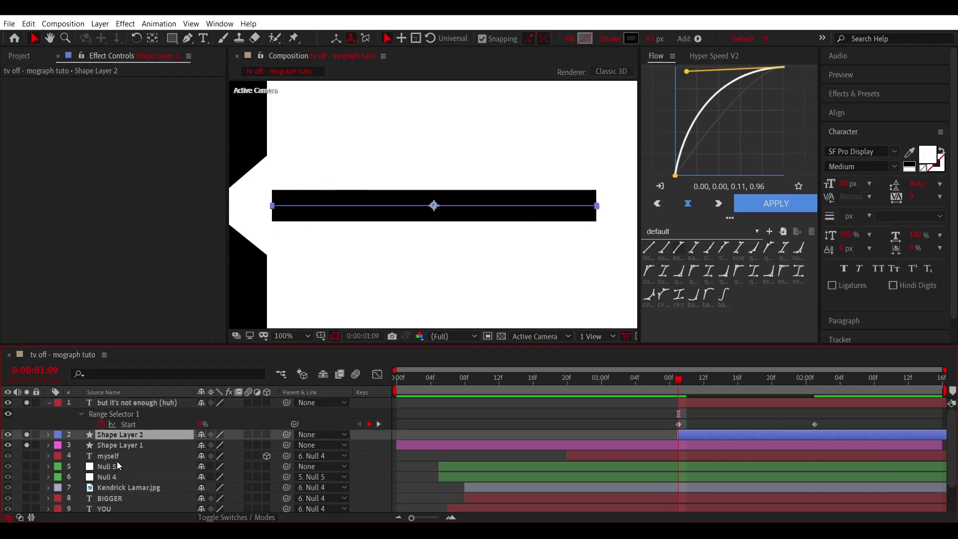
Add Trim Paths to Shape Layer 2 and animate End from 0% to 100%, ending at 2:01
left_click(47, 434)
left_click(272, 445)
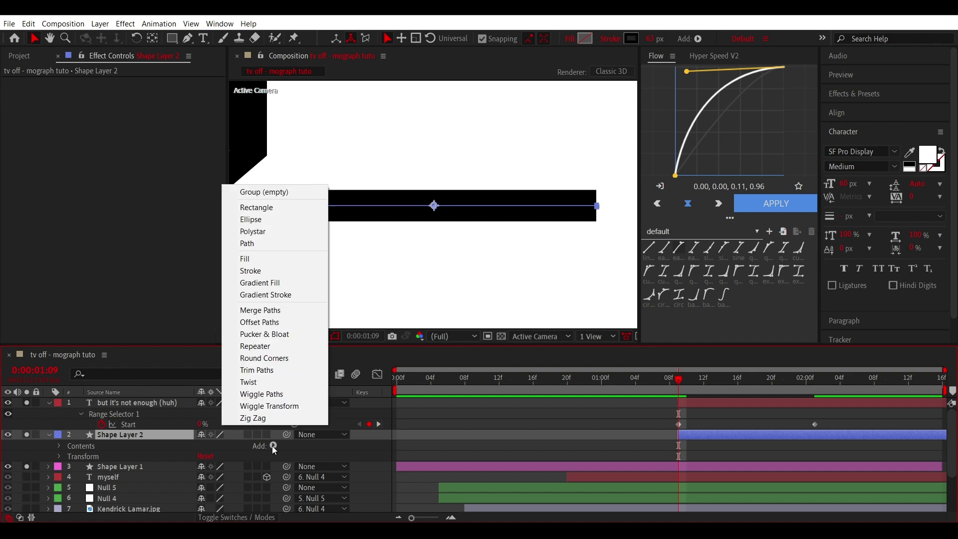
left_click(259, 372)
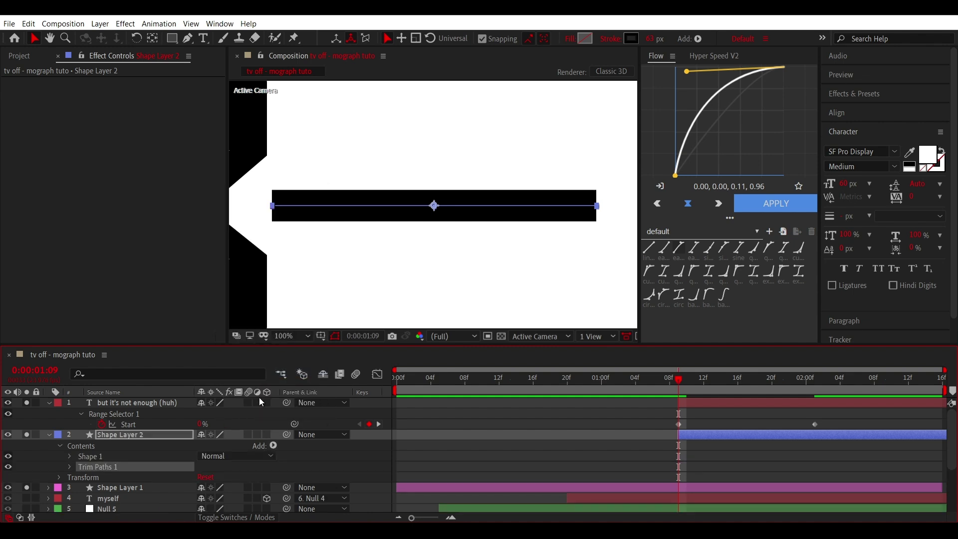
left_click(69, 468)
left_click(91, 484)
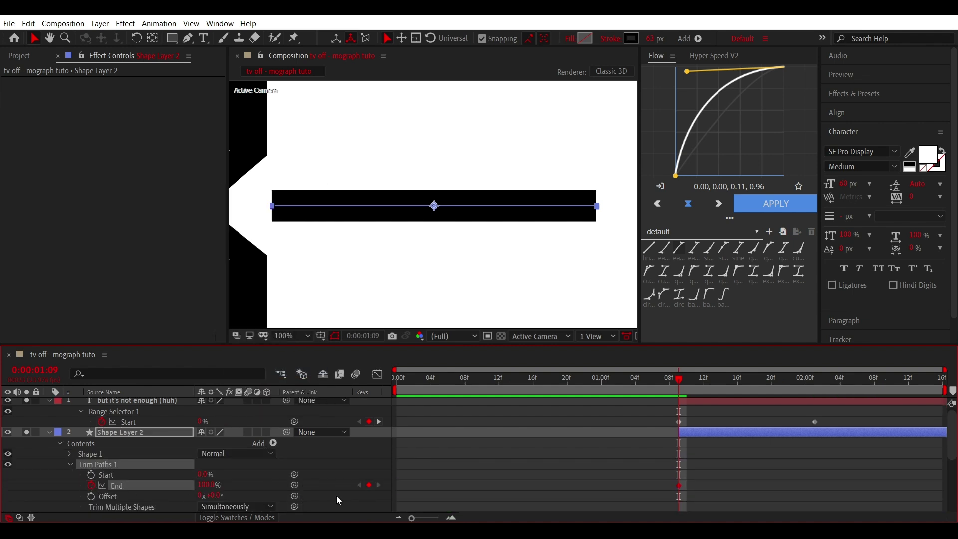
key("u")
left_click_drag(678, 443, 812, 442)
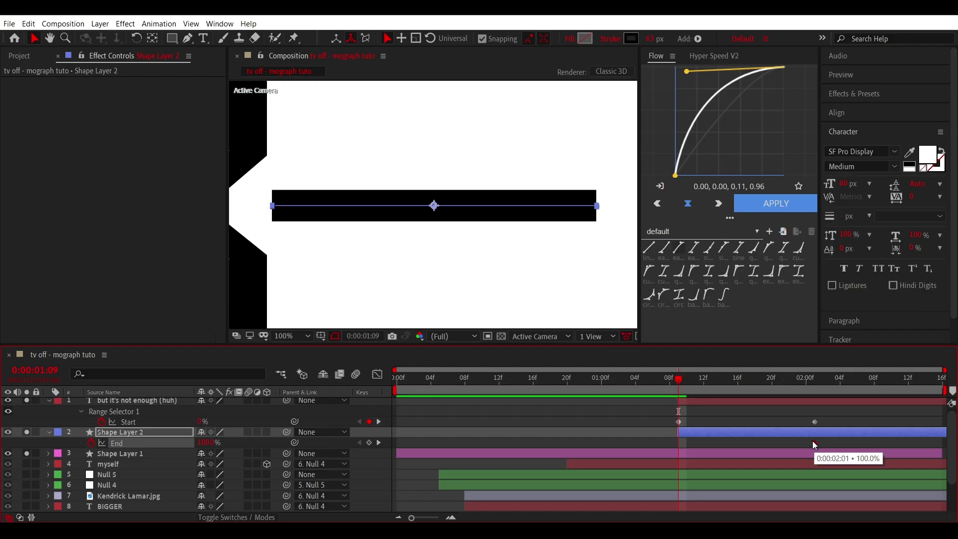
key("space")
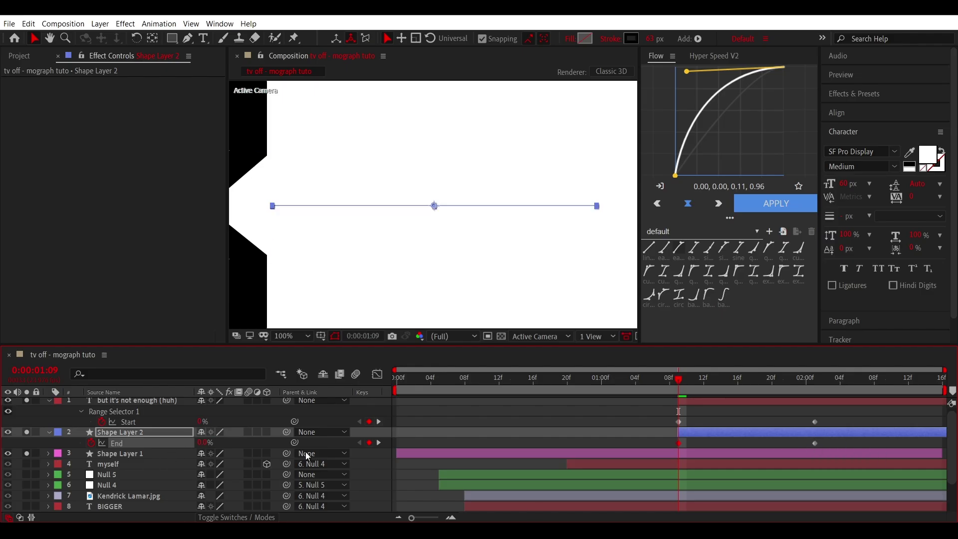
Fit the whole frame in the viewer and parent the caption text to Shape Layer 2
key("u")
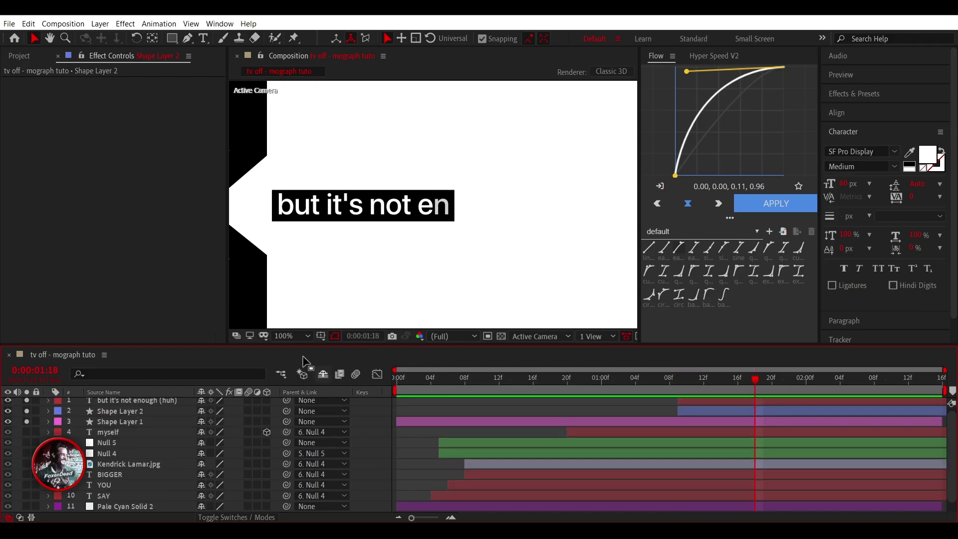
left_click(294, 336)
left_click(314, 130)
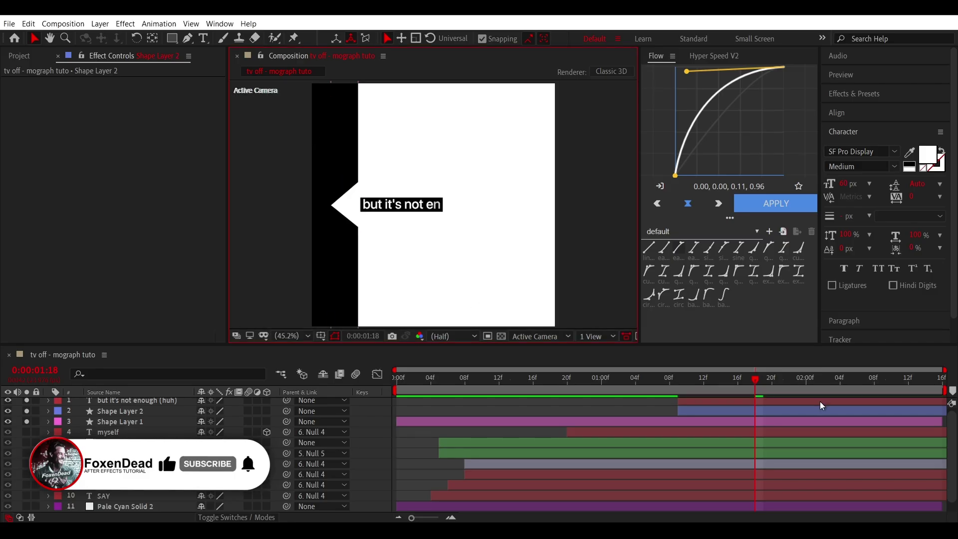
left_click(915, 404)
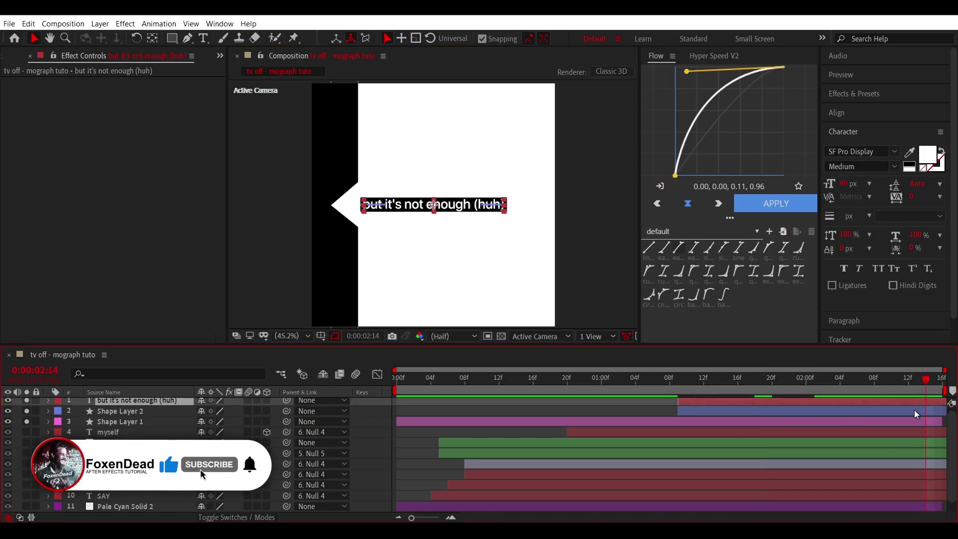
left_click_drag(286, 402, 146, 412)
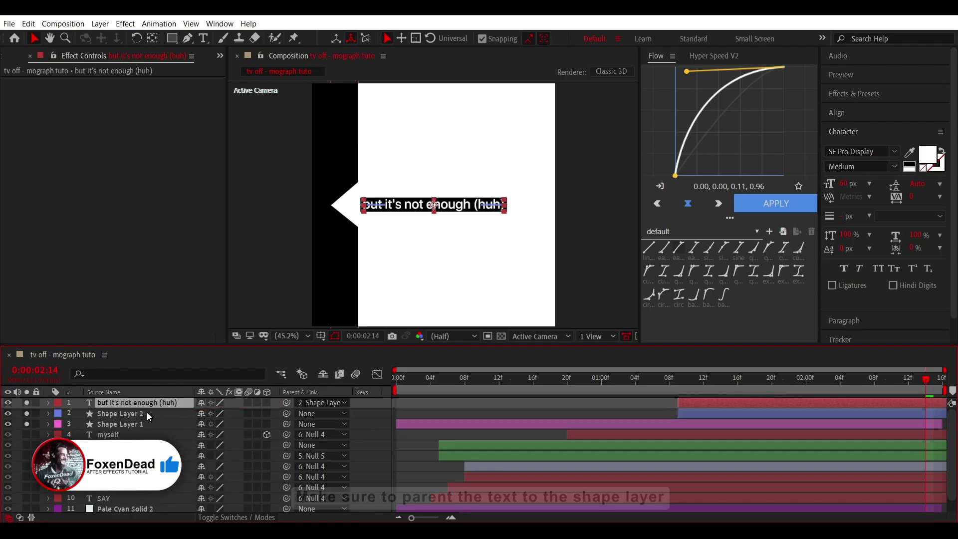
Nudge Shape Layer 2 and its caption lower and to the right
left_click(789, 413)
key("shift+Right")
key("shift+Right")
key("shift+Right")
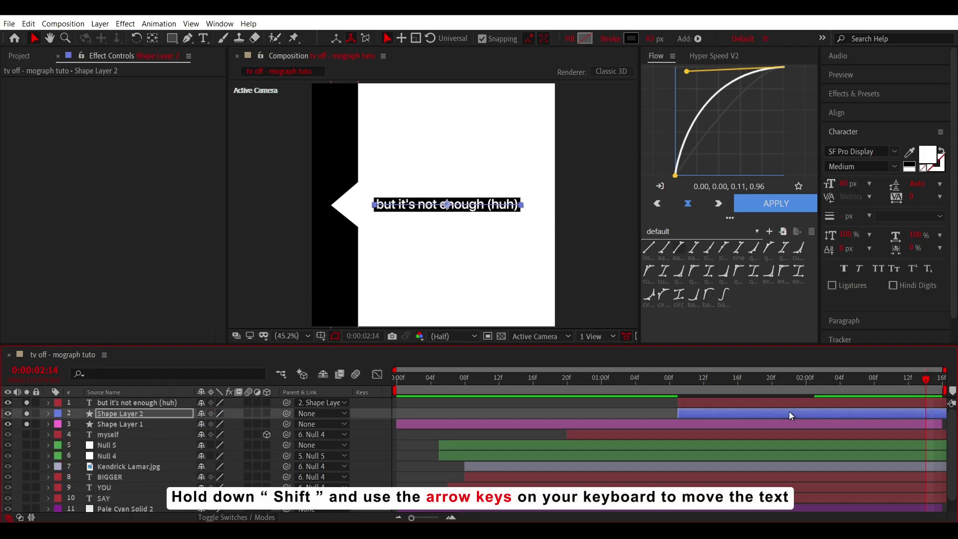
key("shift+Right")
key("shift+Right")
key("shift+Down")
key("shift+Down")
key("shift+Down")
key("shift+Down")
key("shift+Down")
key("shift+Down")
key("shift+Down")
key("shift+Down")
key("shift+Down")
key("shift+Down")
key("shift+Down")
key("shift+Down")
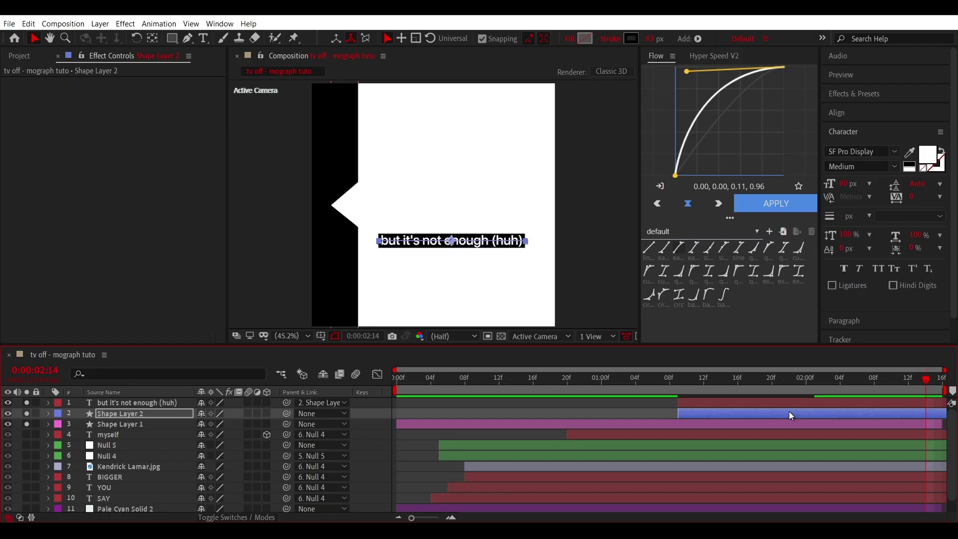
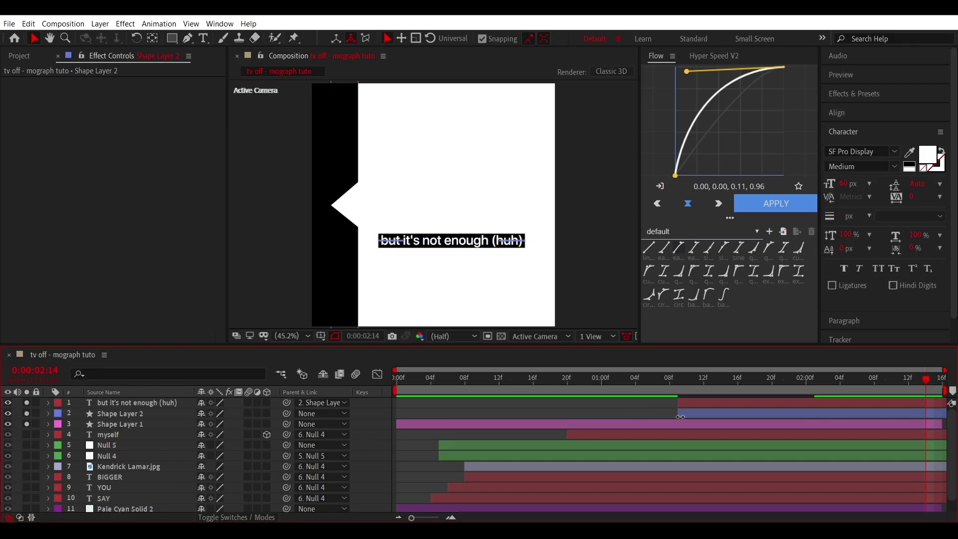
Duplicate the caption text and its black box layer, and nudge the copy above the original
left_click(742, 402)
left_click(738, 413, "shift")
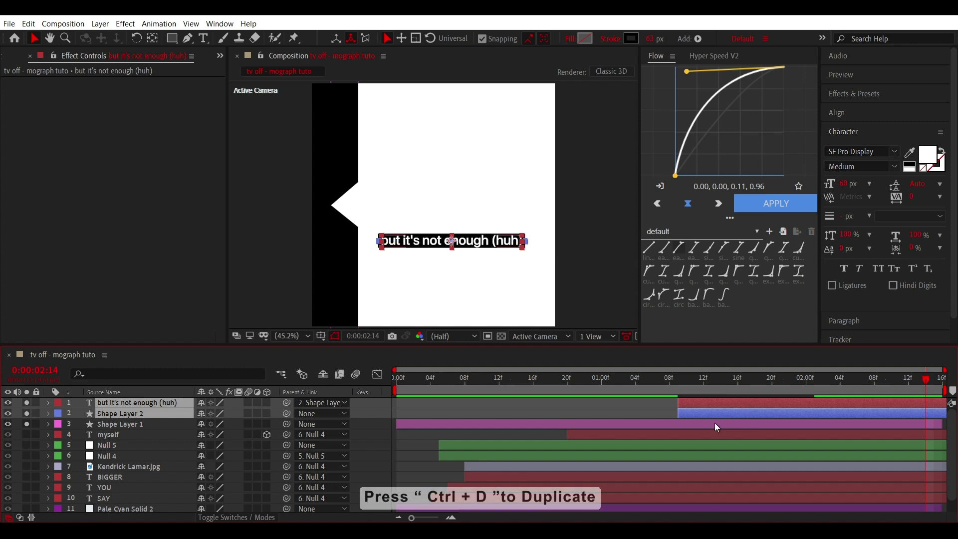
key("ctrl+d")
left_click_drag(163, 423, 172, 411)
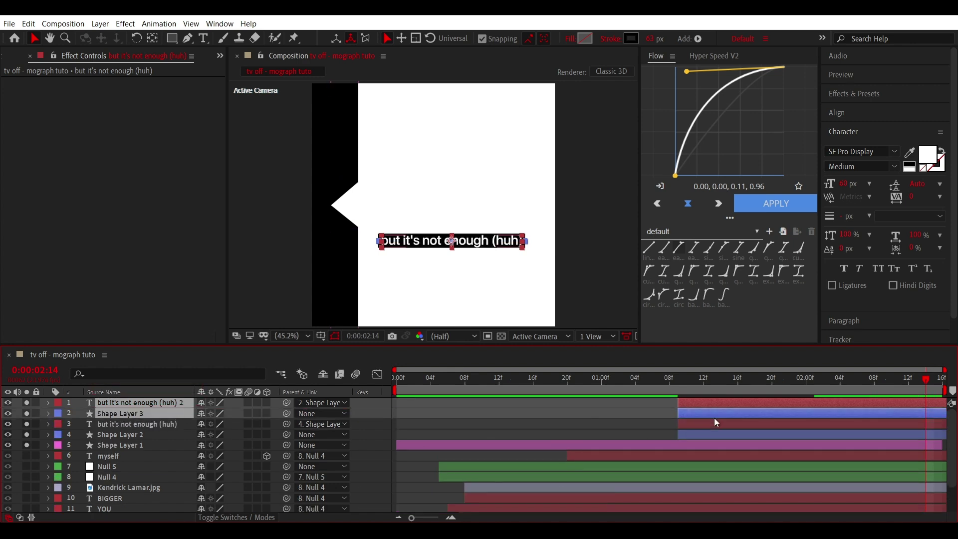
left_click(639, 416)
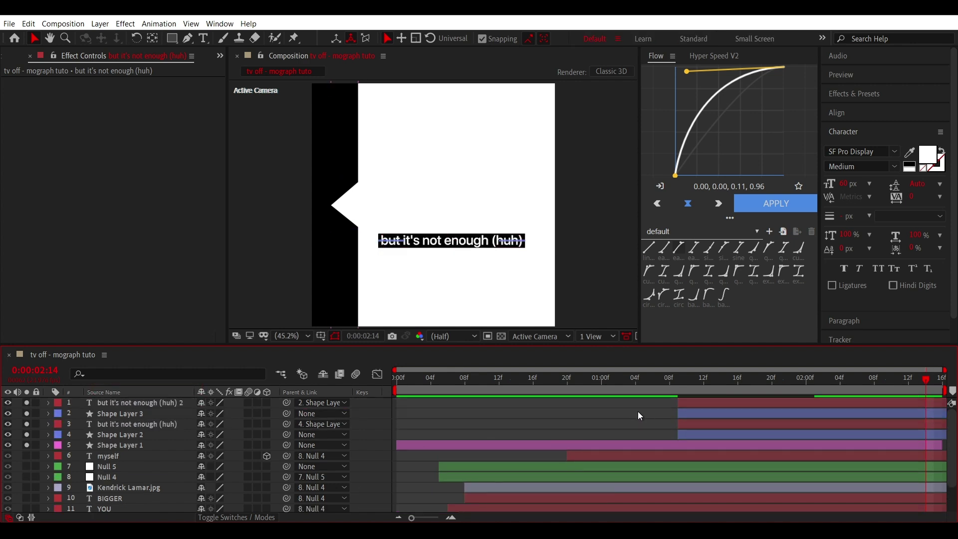
left_click(717, 414)
key("shift+Up")
key("shift+Up")
key("shift+Up")
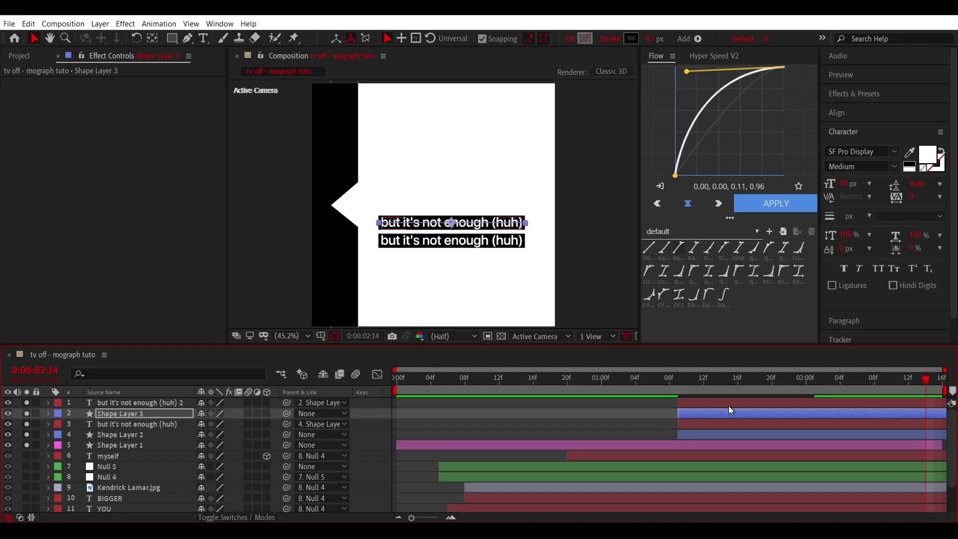
left_click(765, 402, "shift")
key("u")
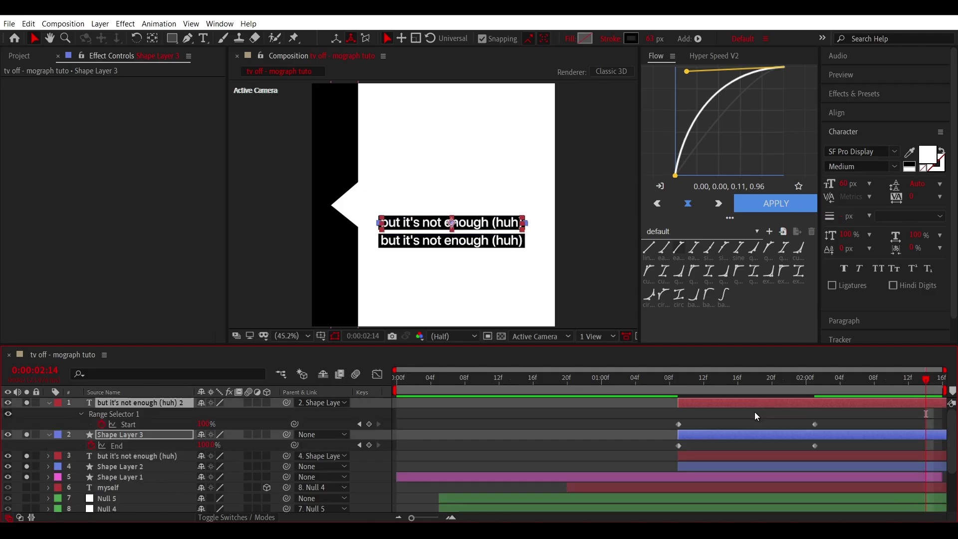
left_click(104, 426)
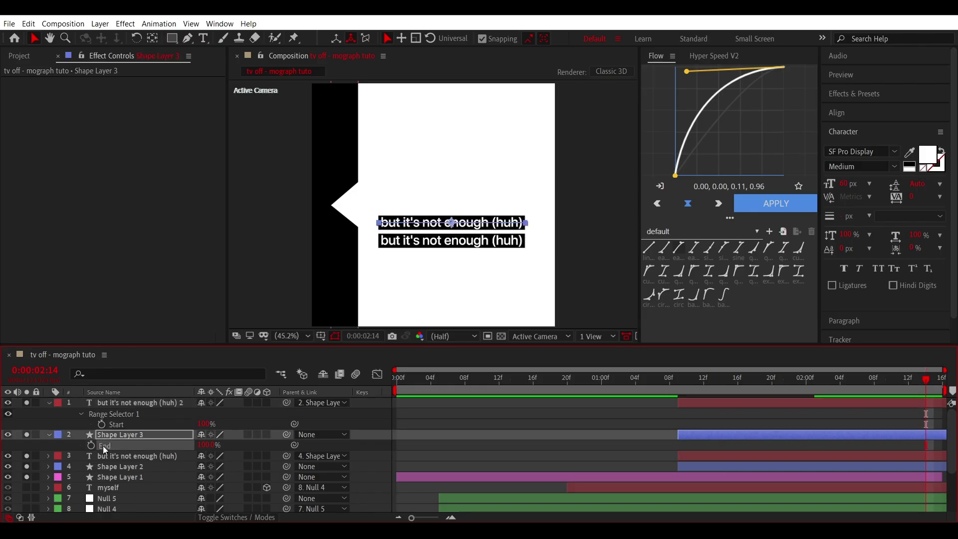
key("u")
Retype the copied caption to read 'Few solid - left'
double_click(807, 402)
type("Few solid - lef")
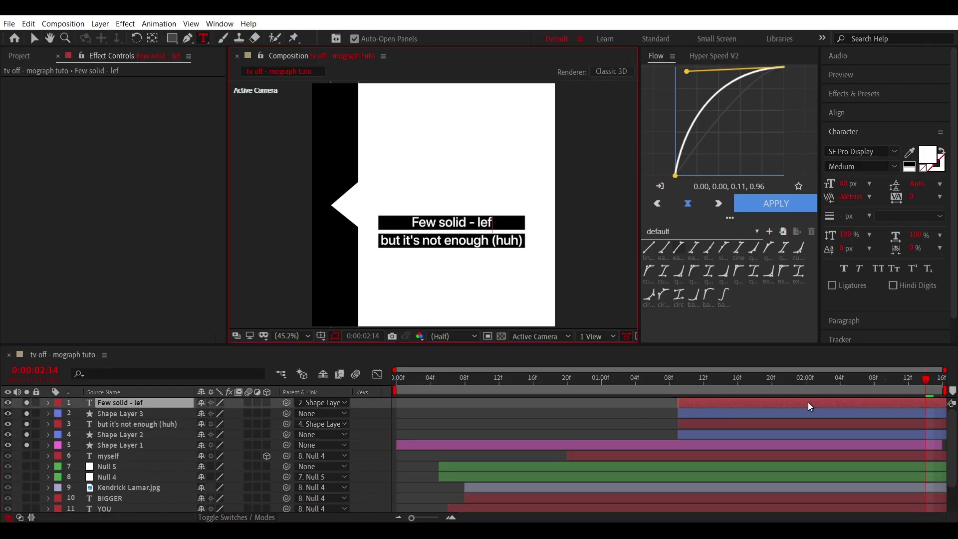
type("t")
left_click(700, 403)
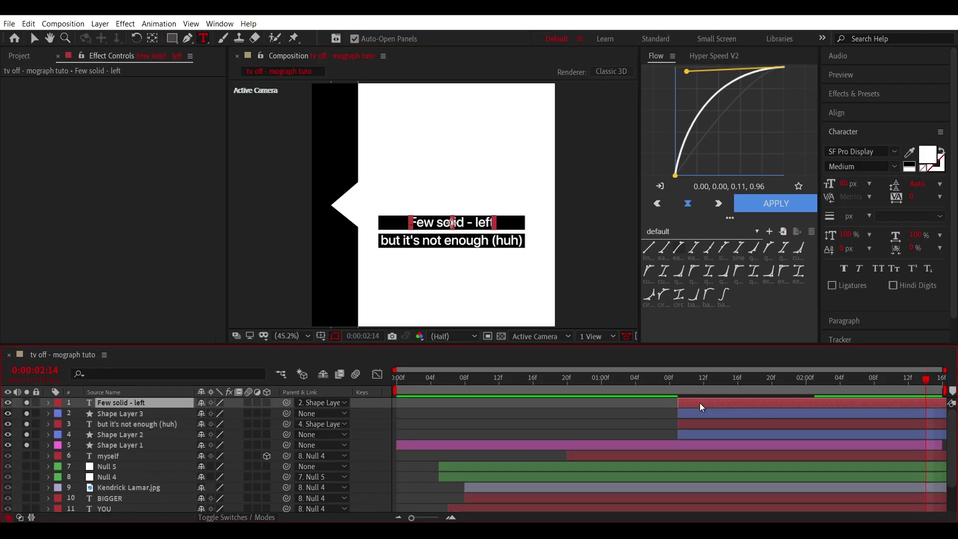
Lower Shape Layer 3's Trim Paths End so the black box fits the shorter text
left_click(782, 411)
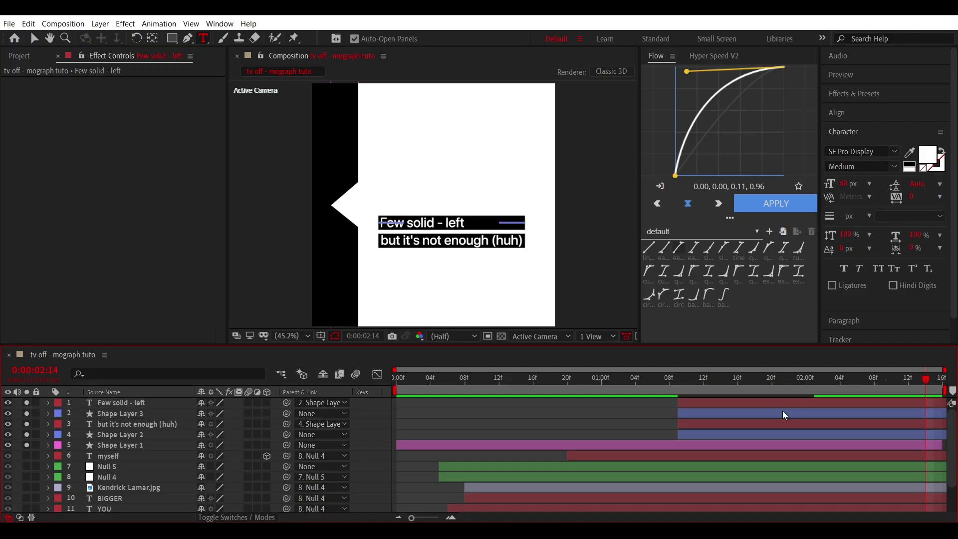
left_click(48, 413)
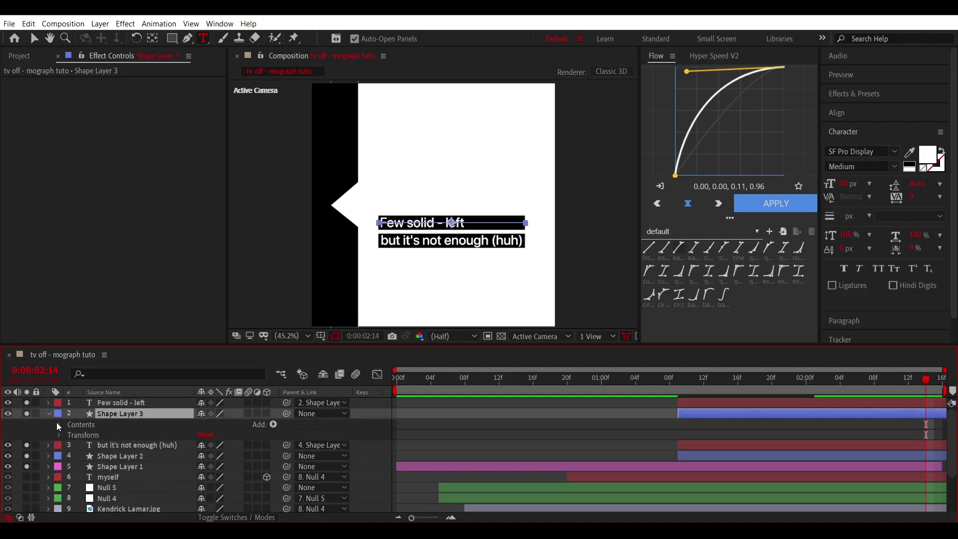
left_click(60, 424)
left_click(71, 445)
left_click_drag(205, 466, 199, 466)
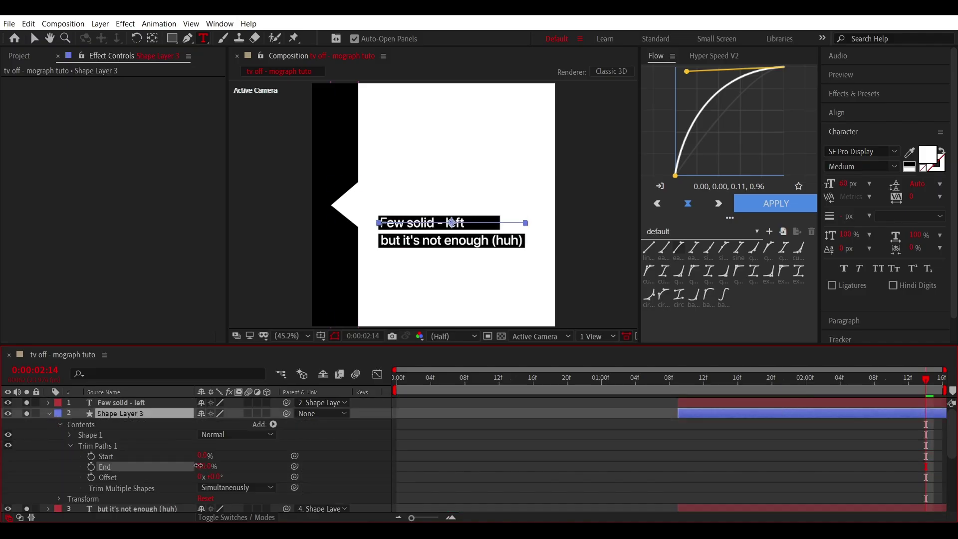
left_click(777, 425)
key("u")
left_click(791, 405)
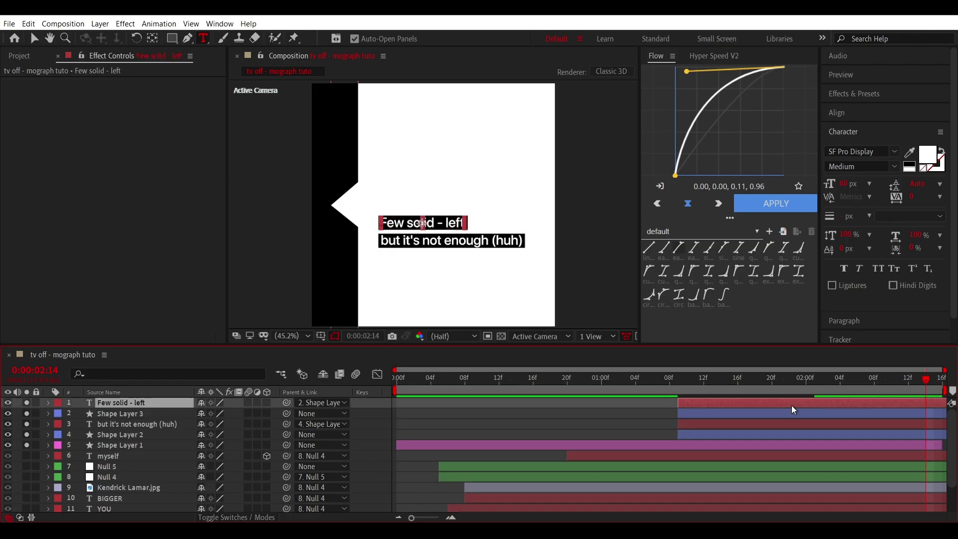
left_click(786, 412, "shift")
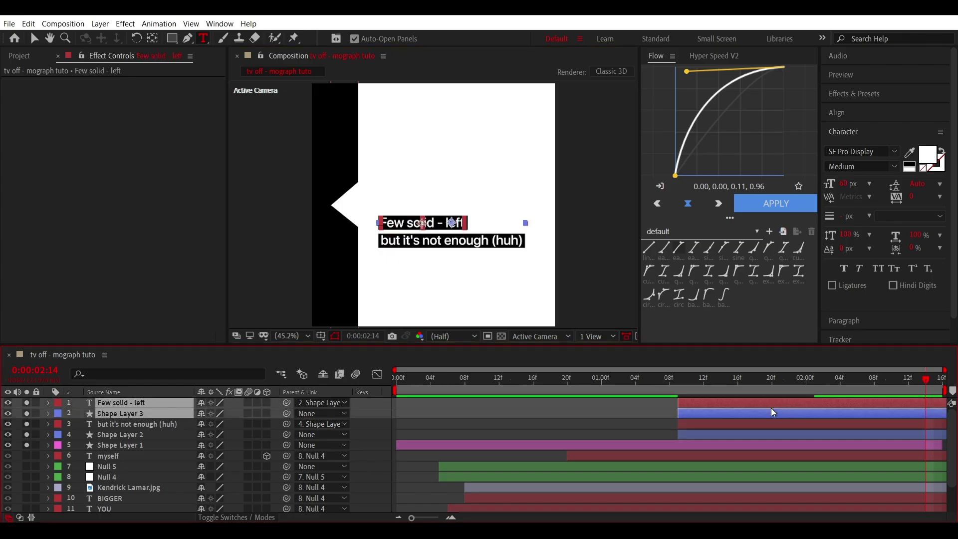
Duplicate the 'Few solid - left' caption and box twice, nudging each copy up
key("ctrl+d")
left_click_drag(125, 417, 127, 415)
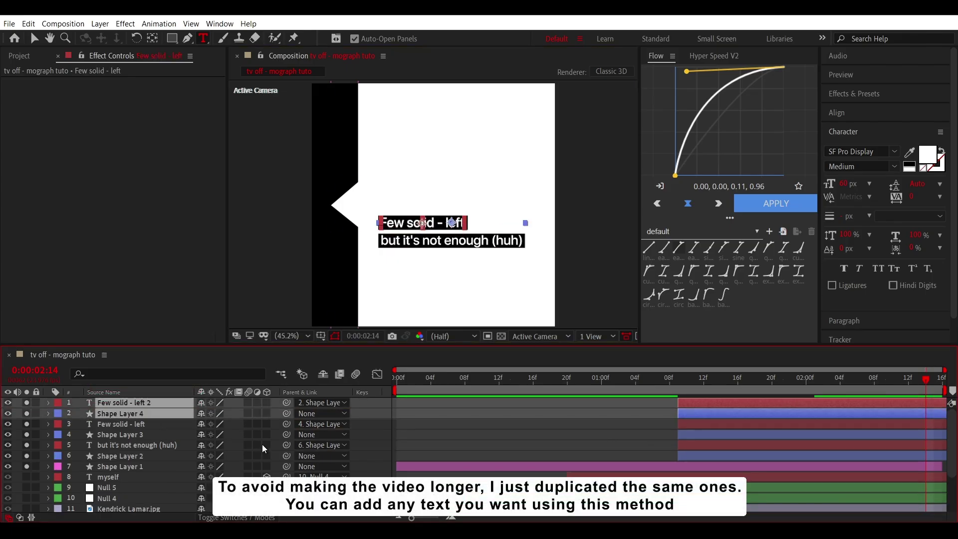
key("shift+Up")
key("shift+Up")
key("shift+Up")
key("shift+Up")
key("shift+Up")
key("shift+Up")
key("shift+Up")
key("shift+Up")
left_click(583, 443)
left_click(726, 411)
left_click(729, 402, "ctrl")
key("ctrl+d")
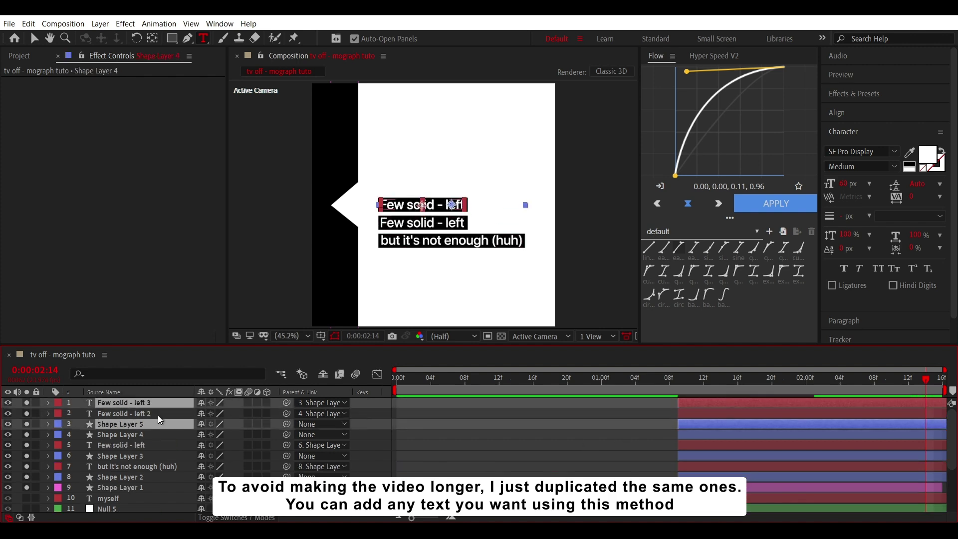
left_click_drag(161, 413, 162, 414)
key("shift+Up")
key("shift+Up")
key("shift+Up")
key("shift+Up")
key("shift+Up")
key("shift+Up")
key("shift+Up")
key("shift+Up")
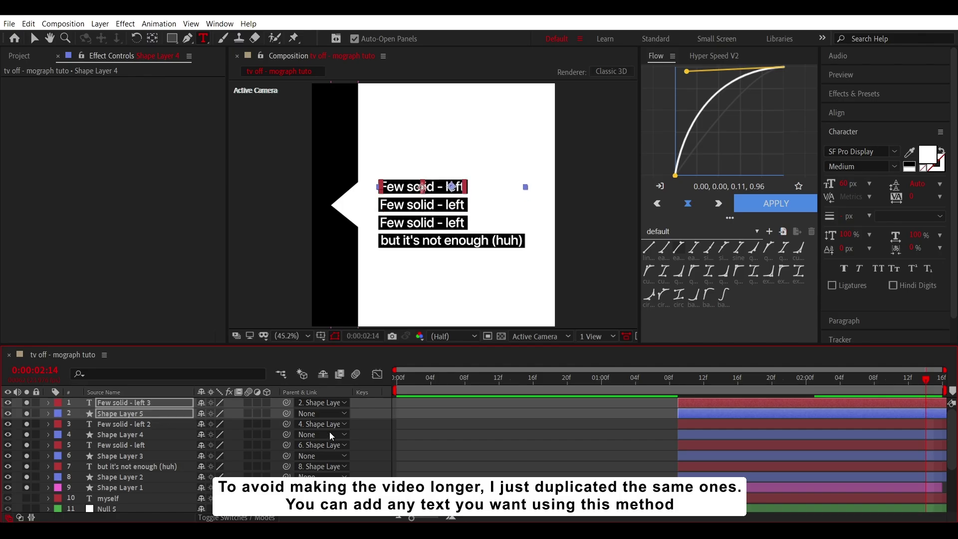
Parent Shape Layers 2–5 to Shape Layer 1
left_click(603, 440)
left_click(696, 414, "ctrl")
left_click(696, 432, "ctrl")
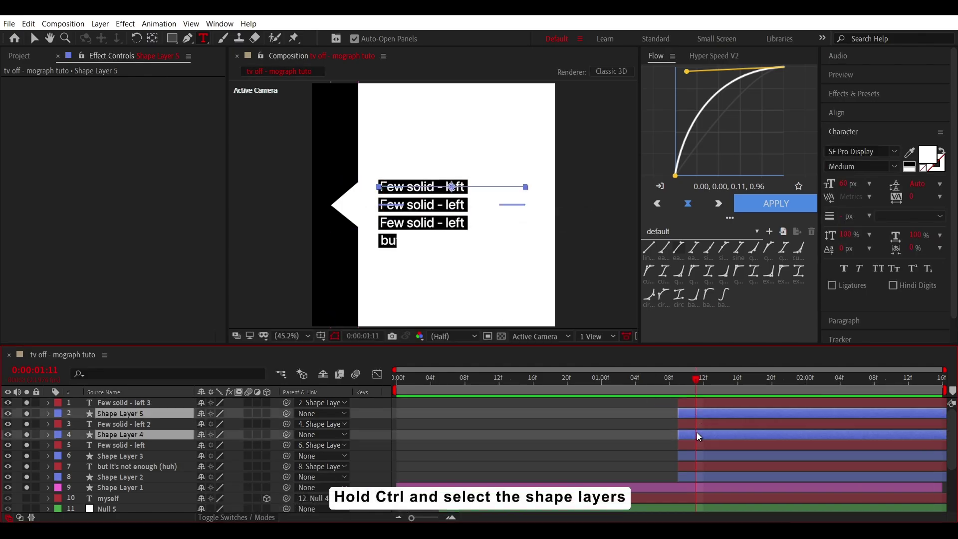
left_click(696, 456, "ctrl")
left_click(693, 477, "ctrl")
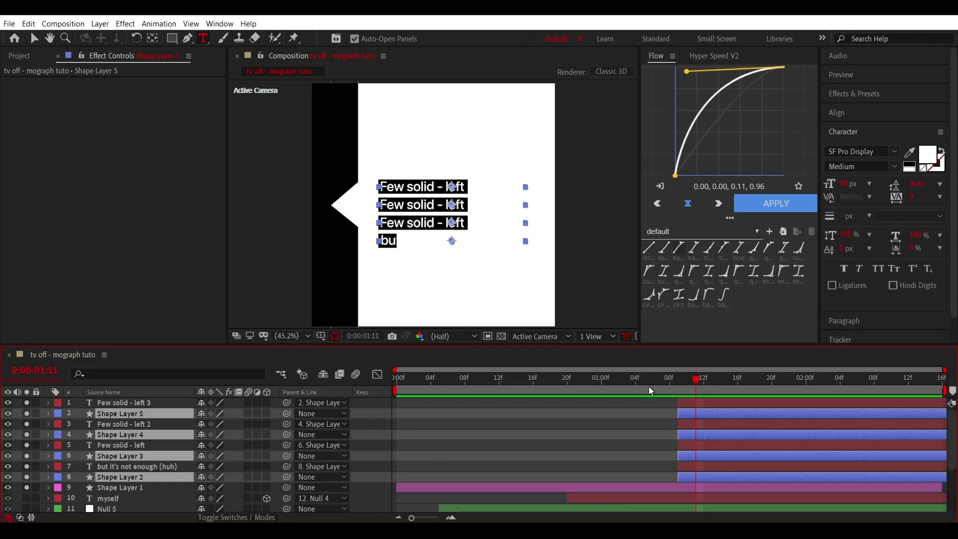
left_click_drag(690, 388, 873, 391)
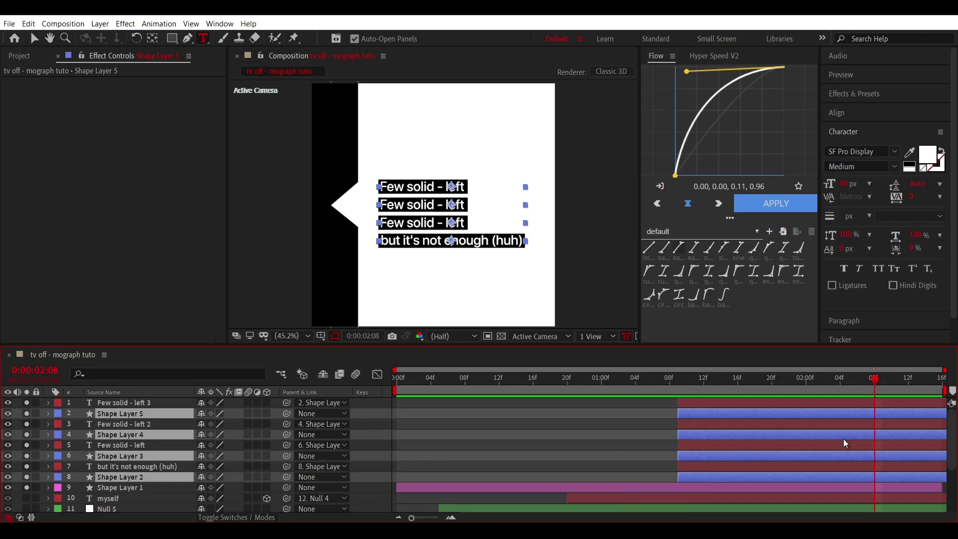
scroll(844, 440, "down", 2)
mouse_move(286, 424)
left_mouse_down()
mouse_move(100, 465)
mouse_move(119, 455)
left_mouse_up()
Parent Shape Layer 1 to Null 4
scroll(609, 458, "down", 2)
left_click(629, 425)
left_click_drag(286, 423, 106, 456)
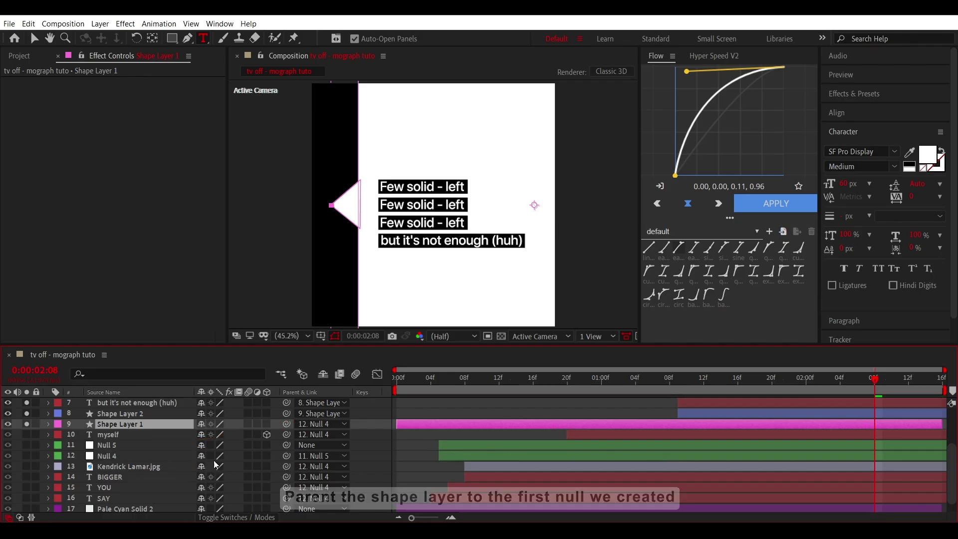
Finish linking Shape Layer 1 to Null 4, shift it right off-frame, and select Null 5
left_click(626, 401)
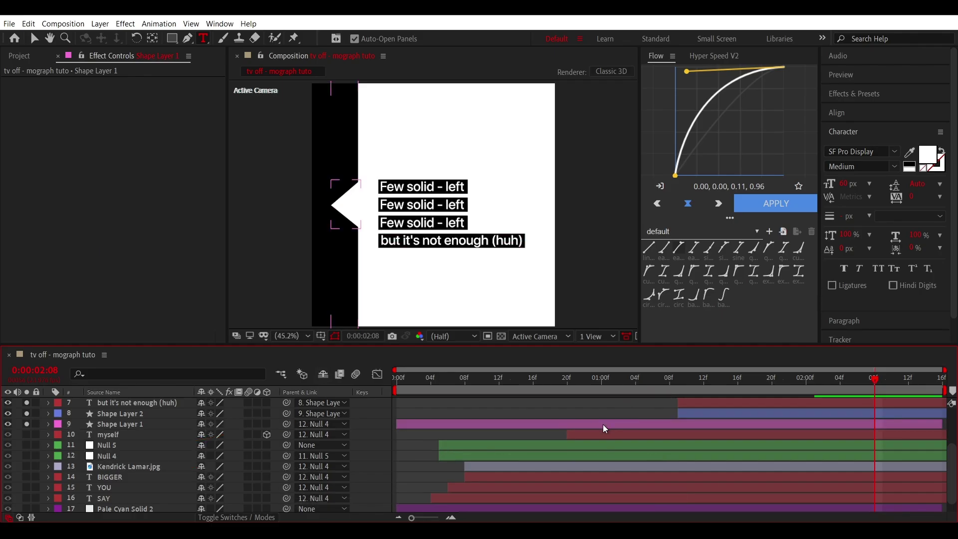
left_click(624, 424)
key("shift+Right")
key("shift+Right")
key("shift+Right")
key("shift+Right")
key("shift+Right")
key("shift+Right")
key("shift+Right")
key("shift+Right")
key("shift+Right")
key("shift+Right")
key("shift+Right")
key("shift+Right")
key("shift+Right")
key("shift+Right")
key("shift+Right")
key("shift+Right")
key("shift+Right")
key("shift+Right")
key("shift+Right")
key("shift+Right")
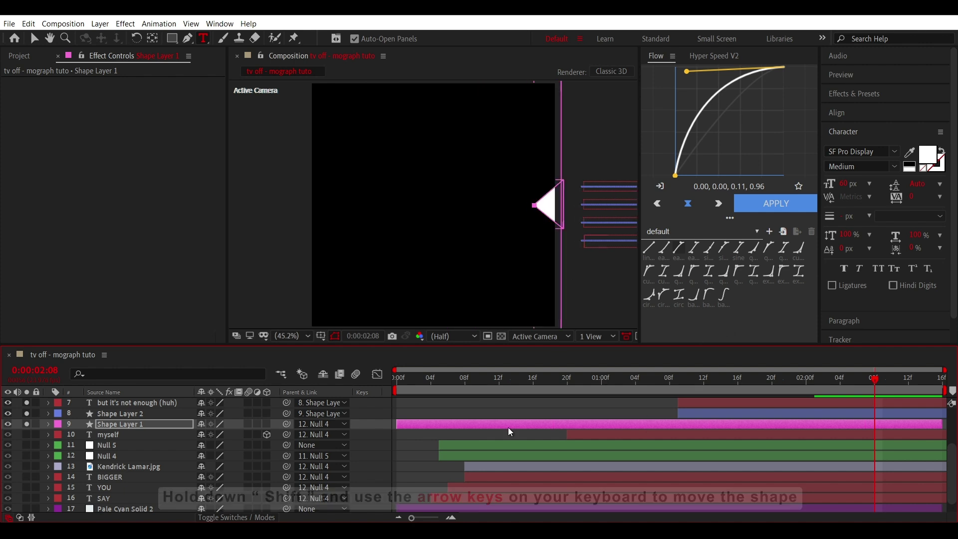
key("ctrl+a")
left_click(144, 447)
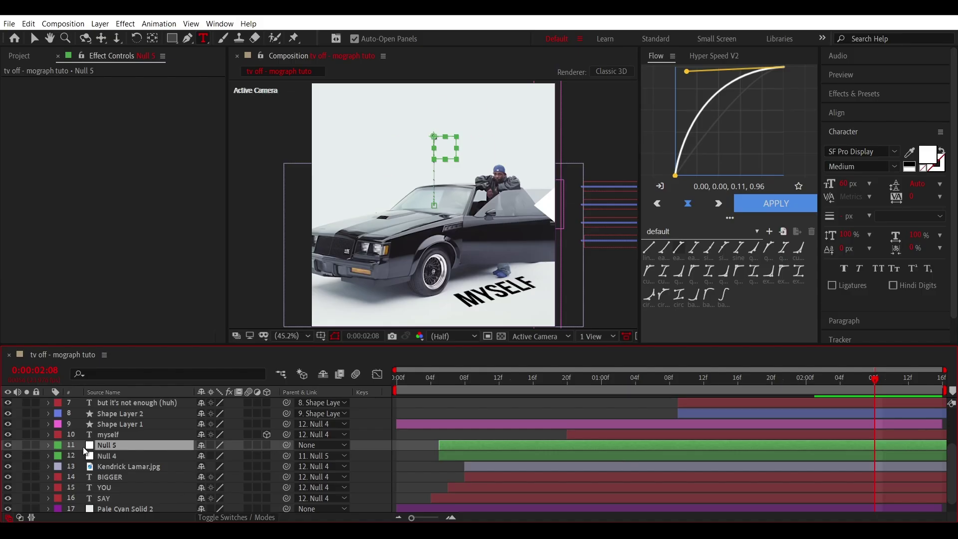
Add Null 6 parenting Null 5 at the top and keyframe its Position and Rotation from about 1:01
left_click(704, 55)
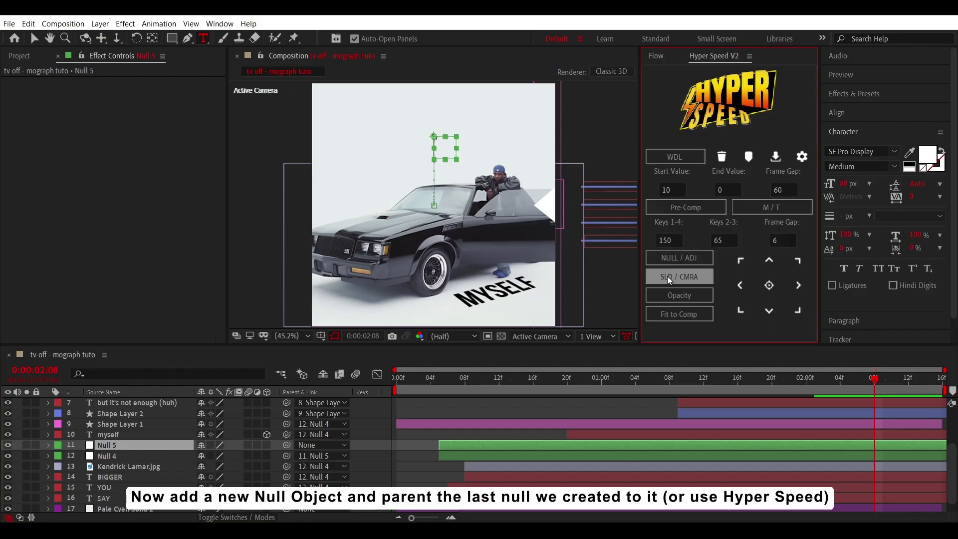
left_click(671, 259)
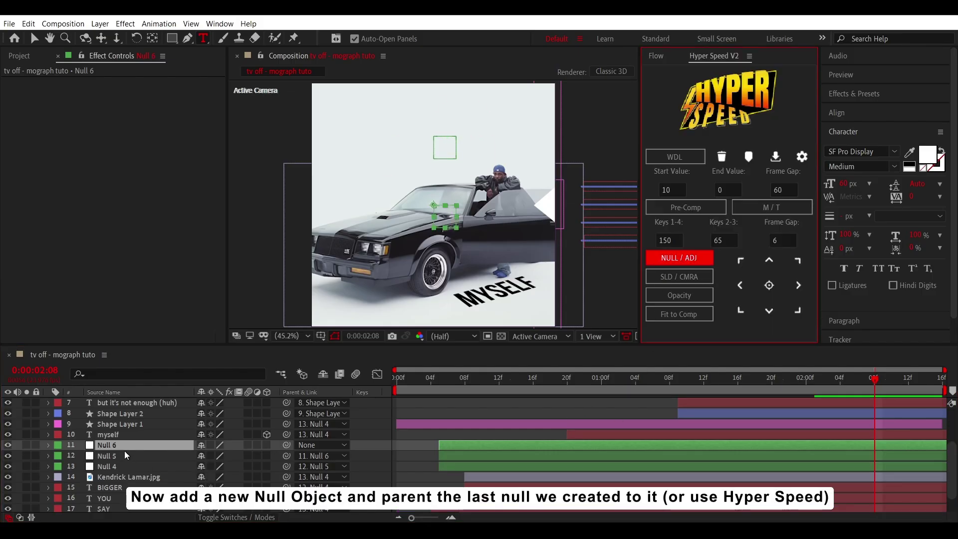
left_click_drag(124, 448, 134, 398)
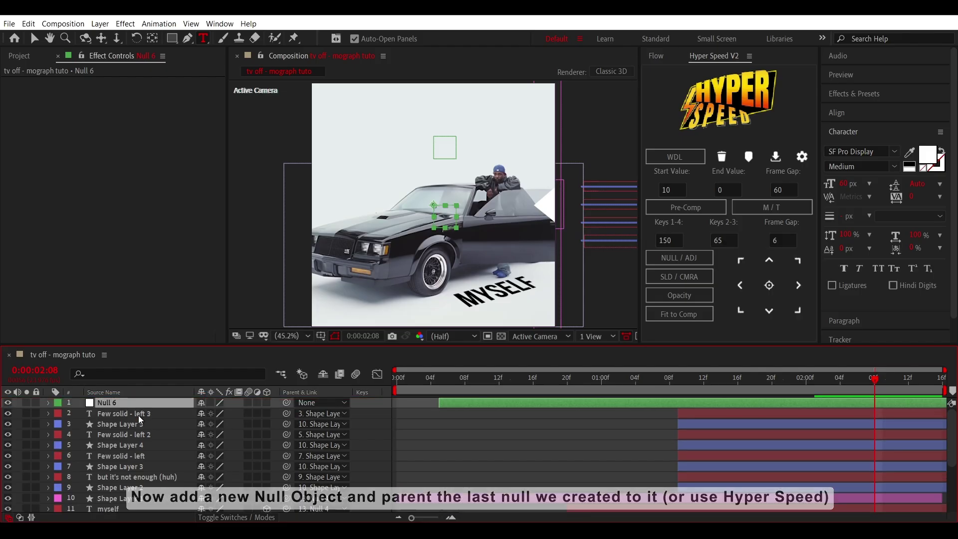
left_click_drag(440, 402, 628, 402)
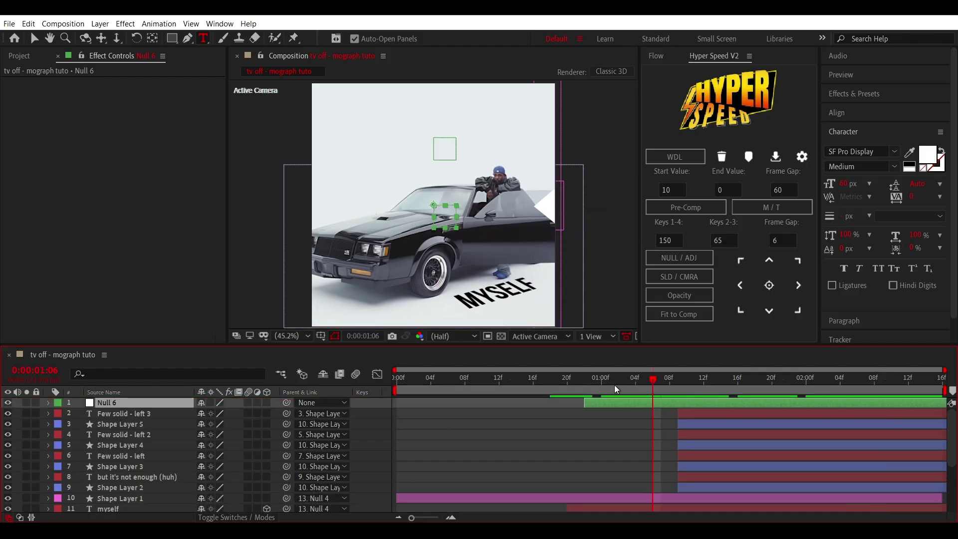
key("p")
left_click(81, 413)
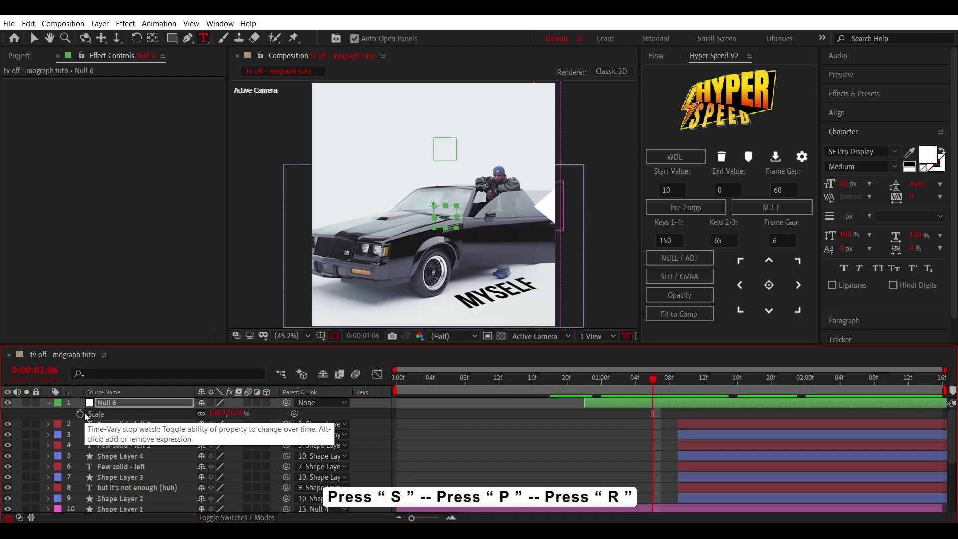
key("r")
left_click(80, 413)
key("u")
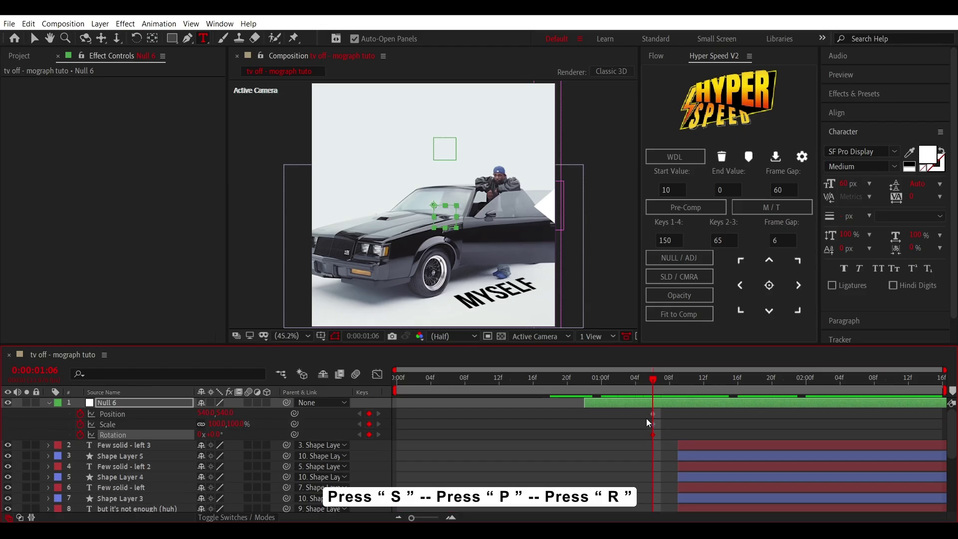
left_click_drag(651, 433, 610, 434)
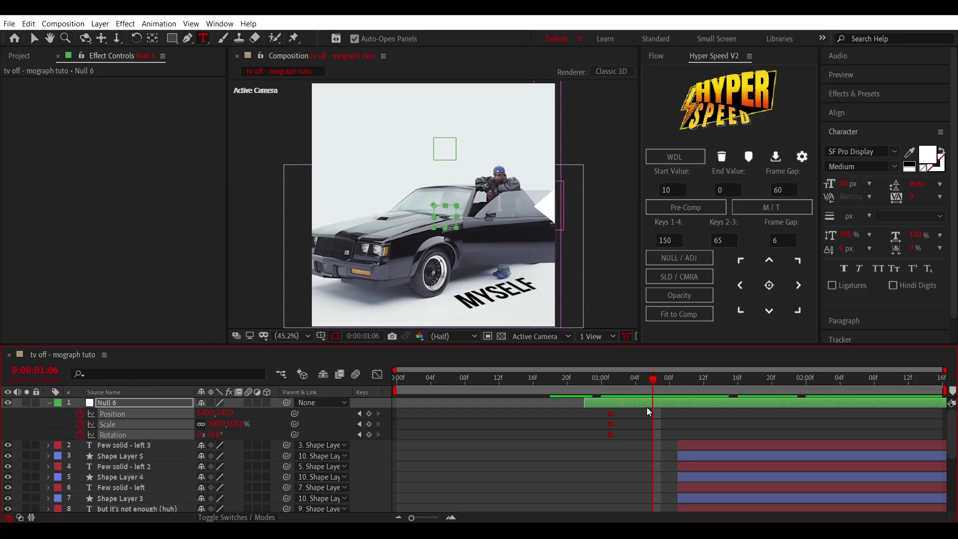
At 1:17, slide Null 6 left, tilt it 3° and scale it to 95%
left_click(714, 385)
key("Page_Down")
key("Page_Down")
key("Page_Down")
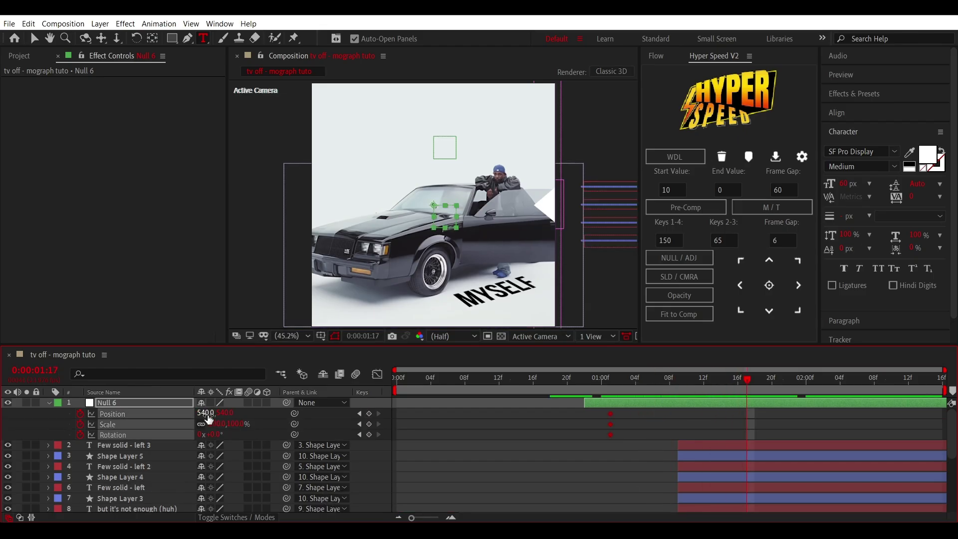
left_click_drag(206, 413, 135, 413)
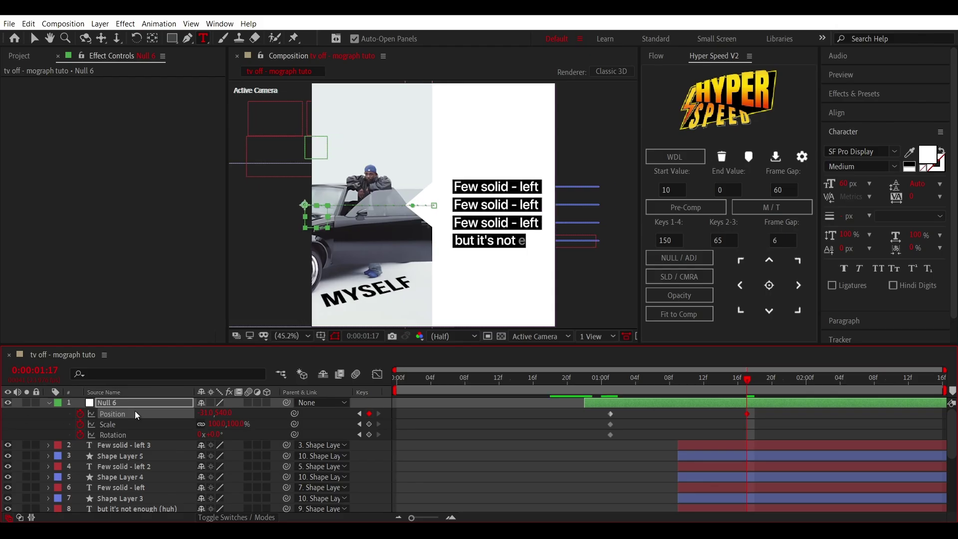
left_click_drag(203, 412, 198, 434)
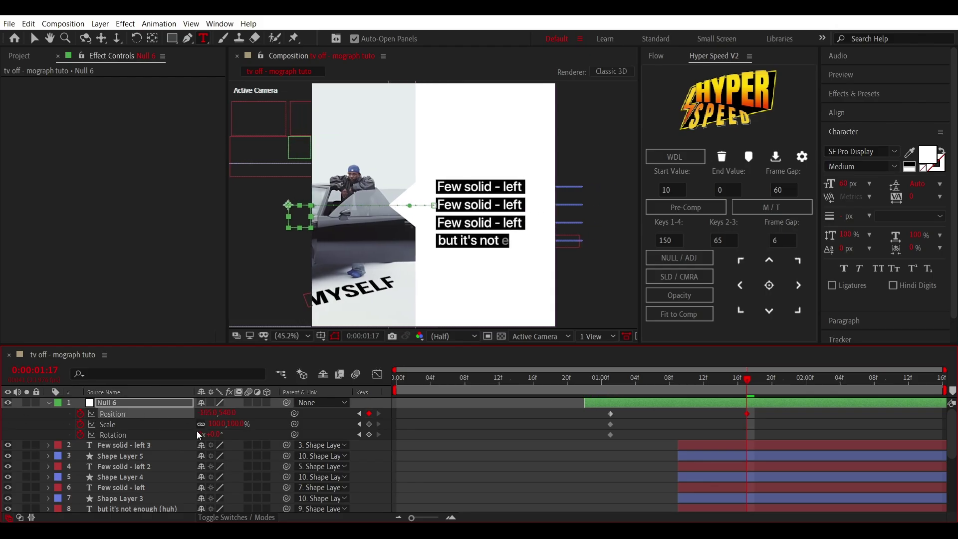
type("3")
key("Return")
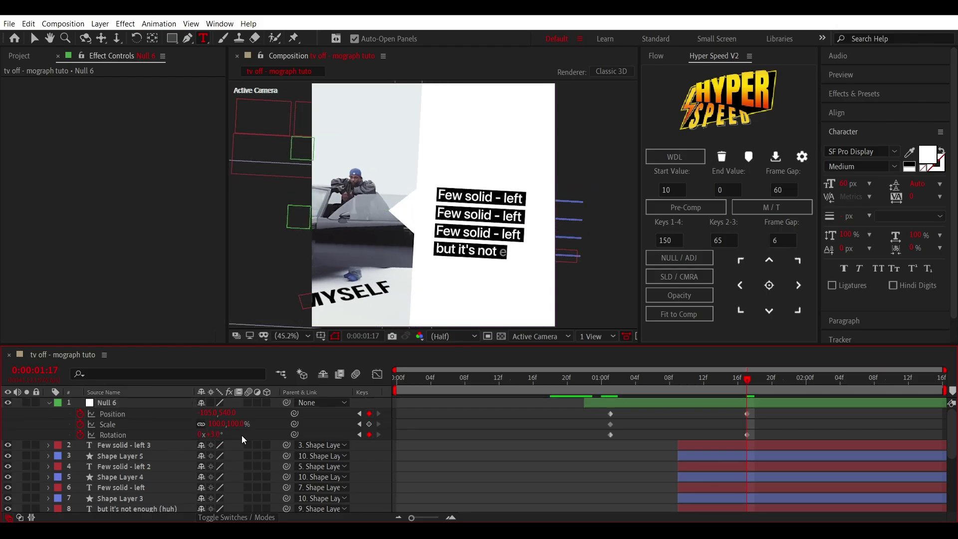
left_click_drag(212, 425, 722, 413)
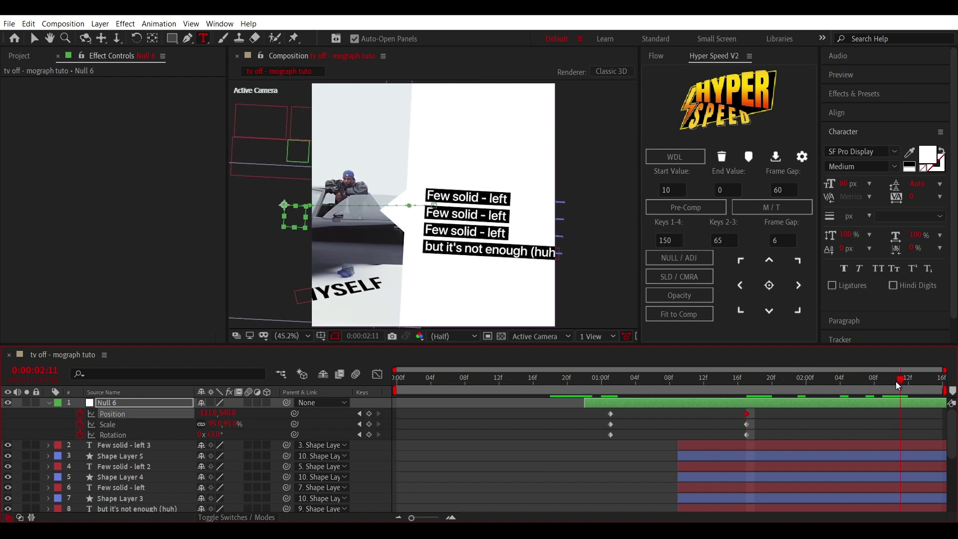
mouse_move(896, 381)
left_mouse_down()
mouse_move(744, 411)
mouse_move(874, 391)
left_mouse_up()
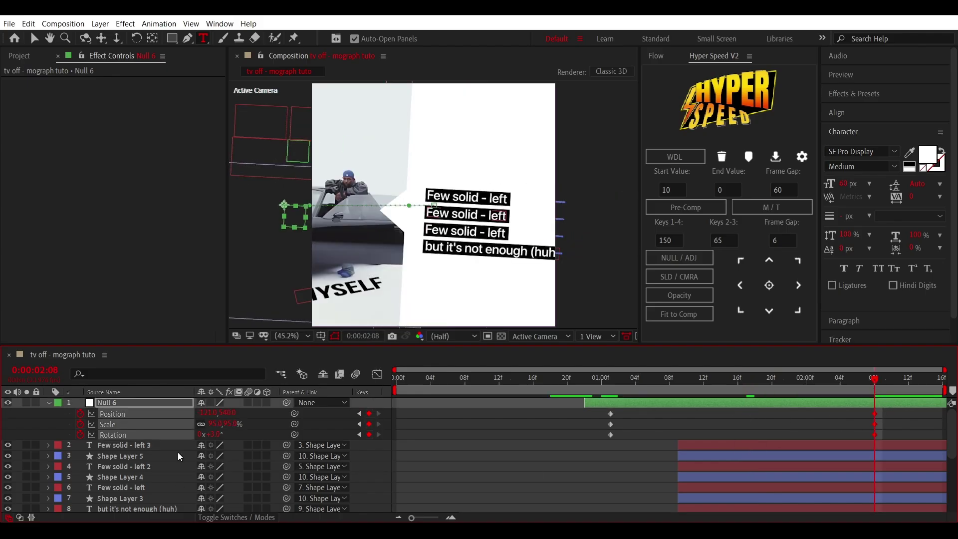
mouse_move(203, 413)
left_mouse_down()
mouse_move(135, 412)
mouse_move(153, 412)
left_mouse_up()
mouse_move(887, 411)
left_mouse_down()
mouse_move(861, 439)
mouse_move(772, 434)
left_mouse_up()
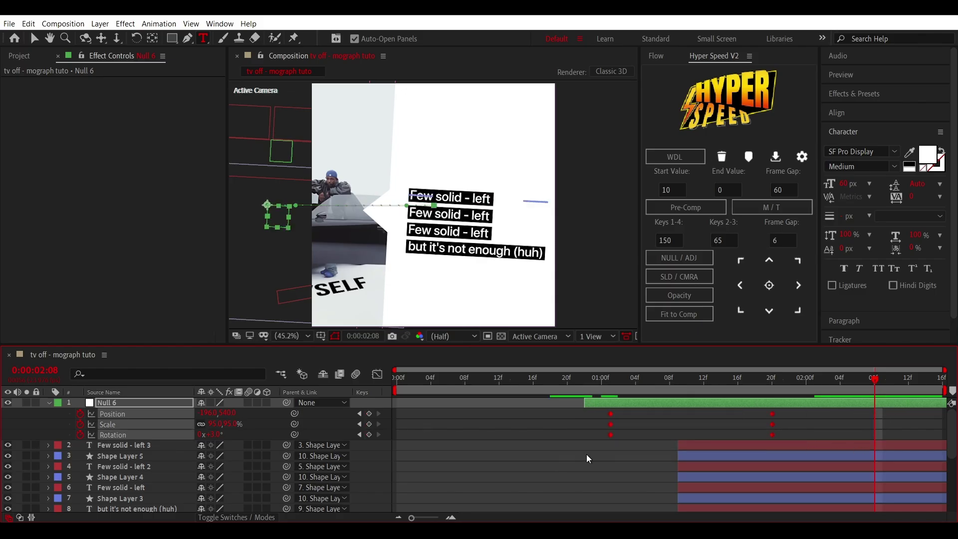
Apply the Flow quart ease (0.76, 0.00, 0.24, 1.00) to Null 6's keyframes
left_click(656, 56)
left_click(663, 271)
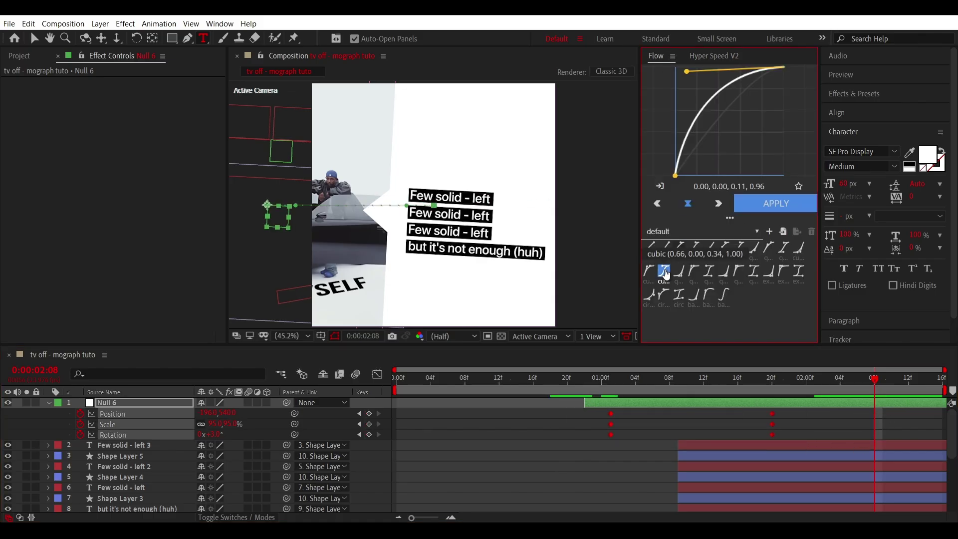
left_click(774, 203)
left_click(559, 388)
left_click_drag(780, 434, 944, 428)
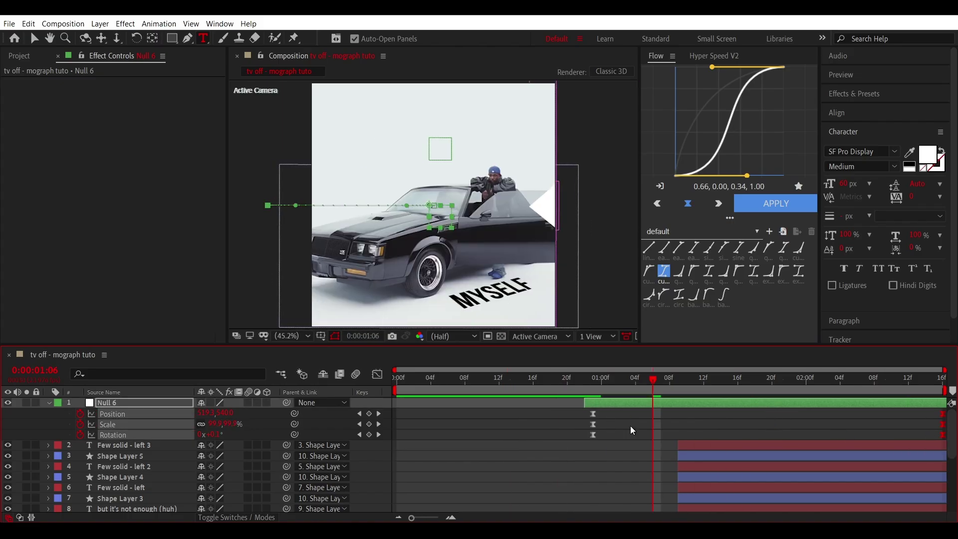
left_click_drag(568, 413, 620, 438)
left_click(708, 271)
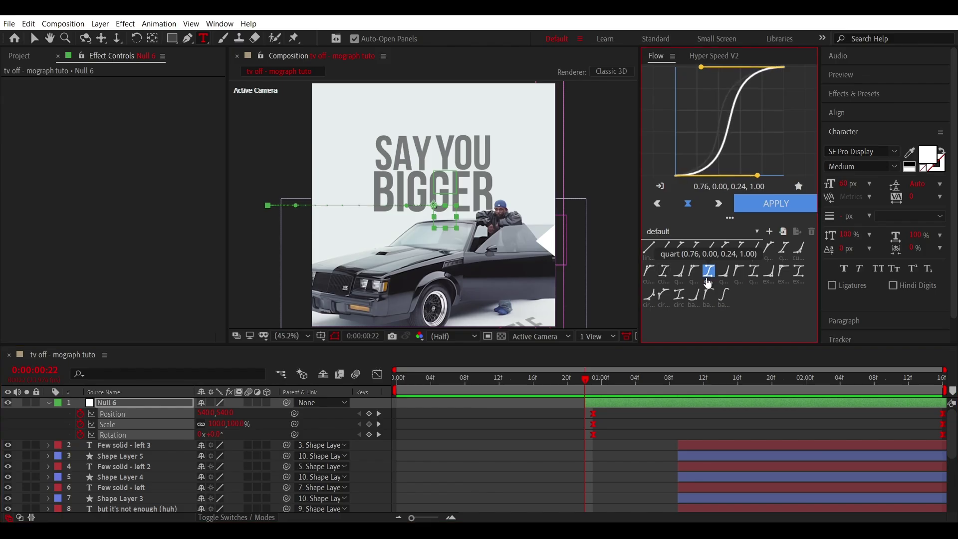
Shift Null 6 and its keyframes about seven frames earlier and preview the timing
key("space")
left_click(593, 384)
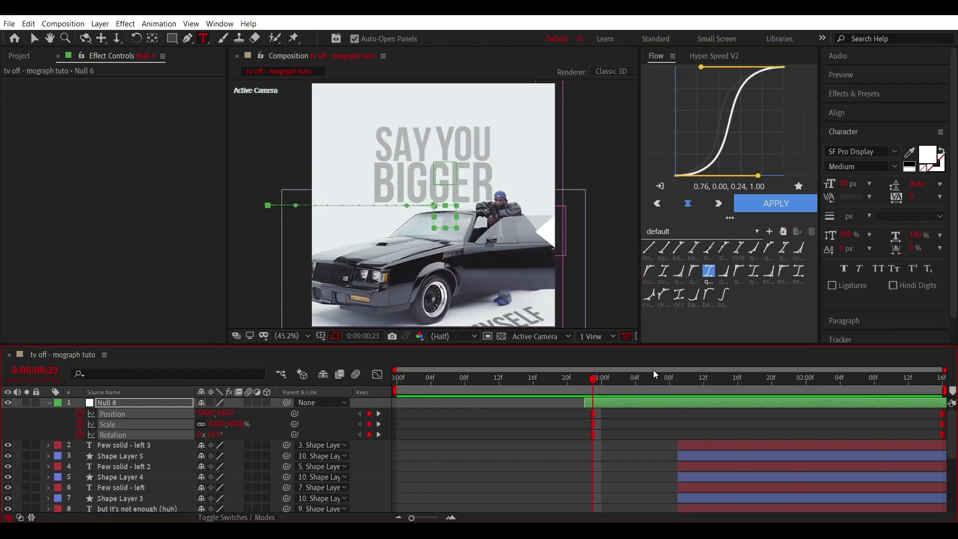
left_click_drag(616, 402, 555, 402)
left_click(541, 385)
key("space")
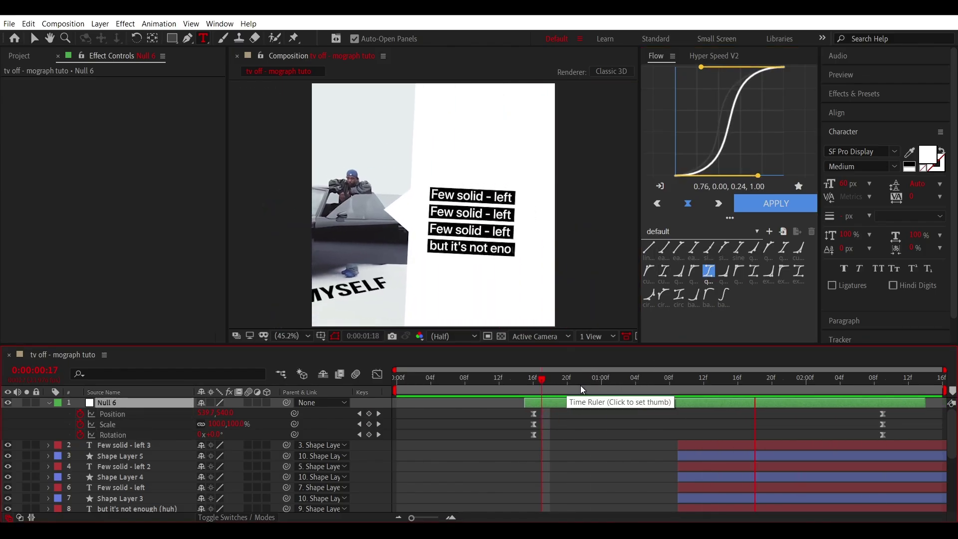
Add Position keyframes to Shape Layers 2–5
key("u")
left_click(699, 417)
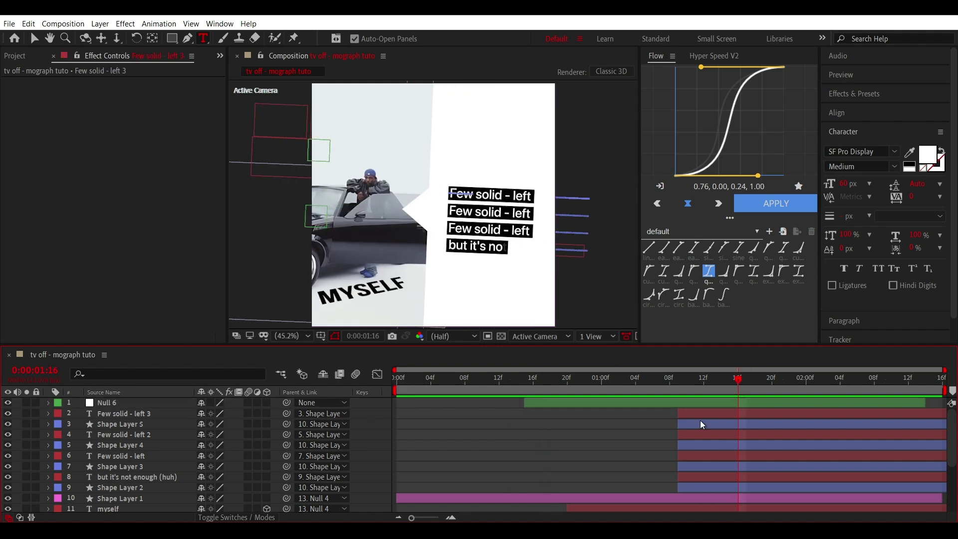
left_click(699, 423)
left_click(705, 445, "ctrl")
left_click(703, 466, "ctrl")
left_click(696, 487, "ctrl")
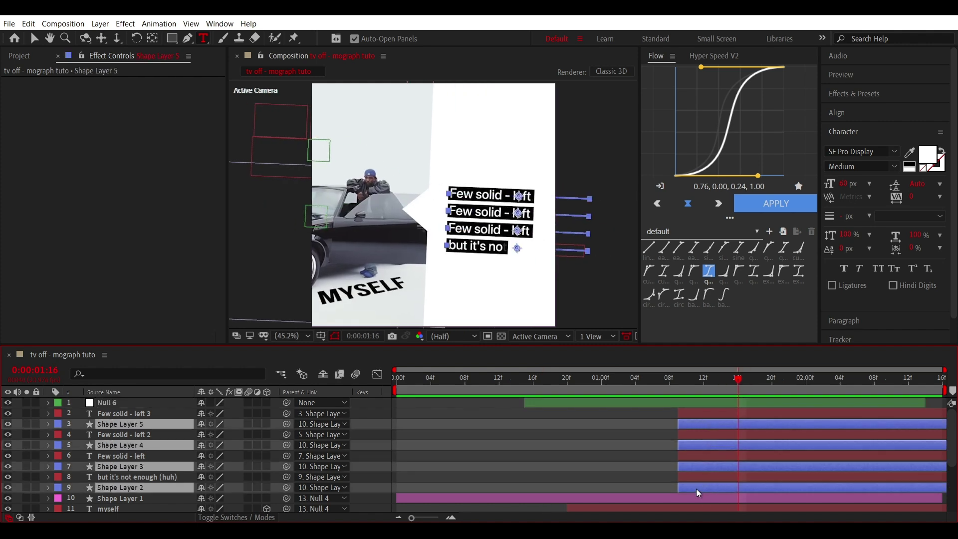
key("p")
key("alt+shift+p")
Retime the boxes' Position keyframes and set their X offset so they slide into place
scroll(758, 437, "down", 3)
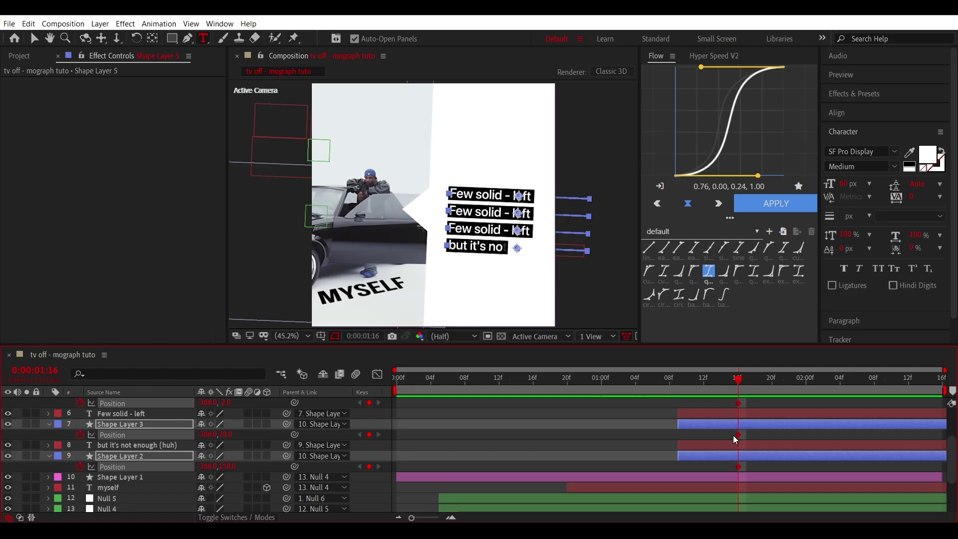
left_click_drag(739, 435, 765, 435)
left_click_drag(208, 434, 770, 427)
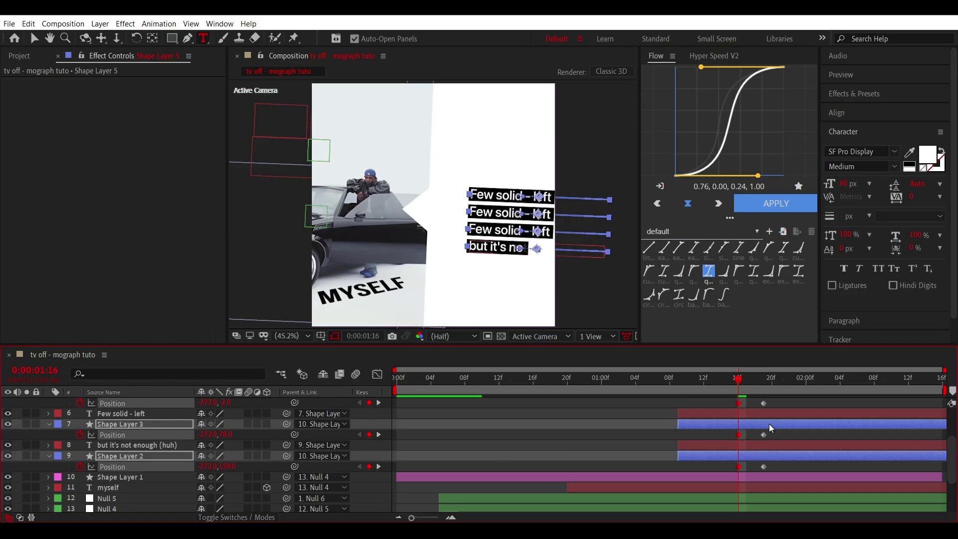
left_click_drag(738, 434, 678, 438)
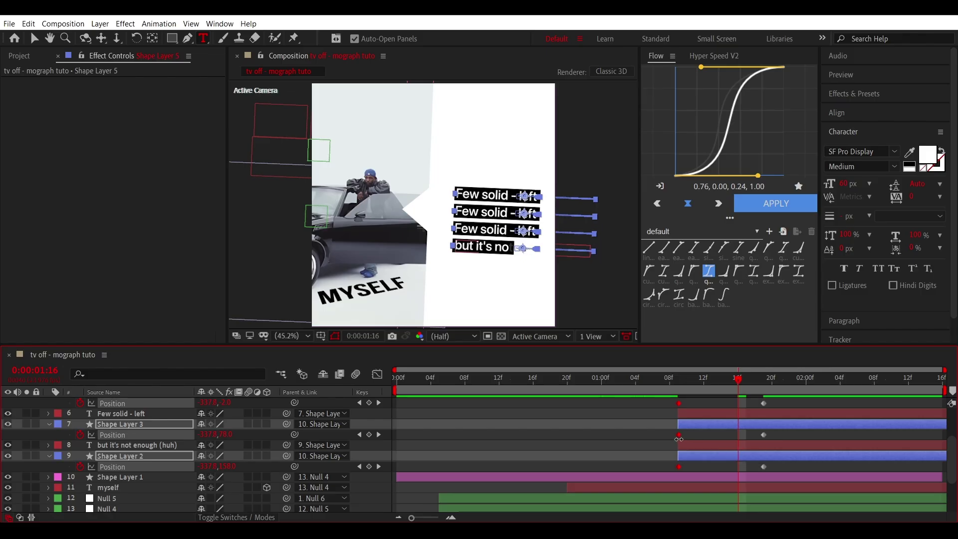
scroll(778, 445, "up", 3)
left_click_drag(779, 432, 665, 507)
scroll(665, 507, "down", 5)
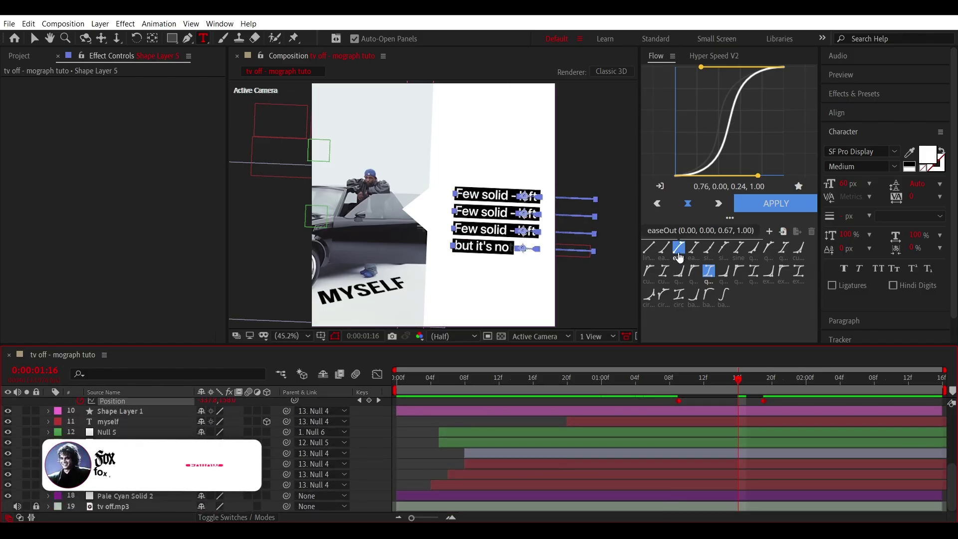
Reshape the easing curve into a sharp ease-out and apply it to the box keyframes
left_click_drag(701, 67, 702, 73)
left_click_drag(758, 175, 675, 175)
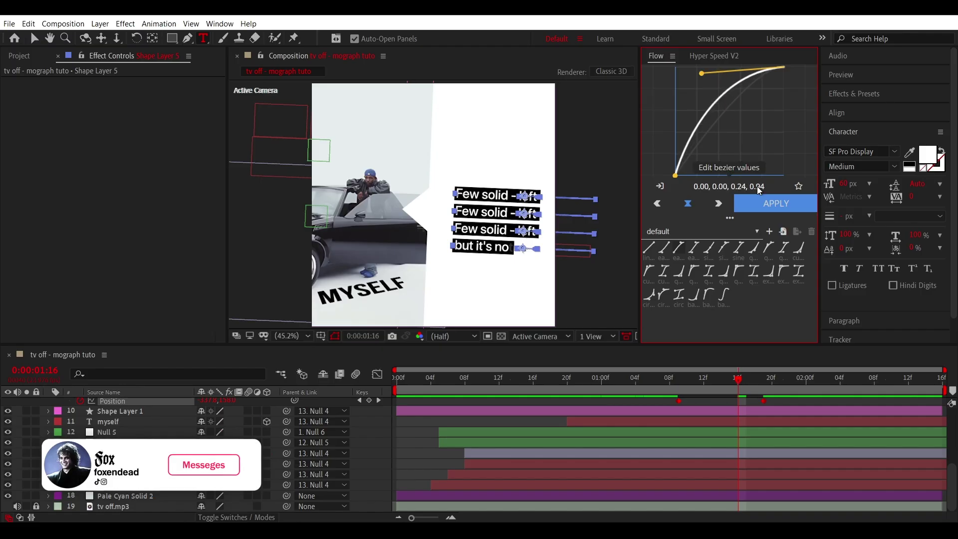
left_click(750, 208)
left_click(653, 381)
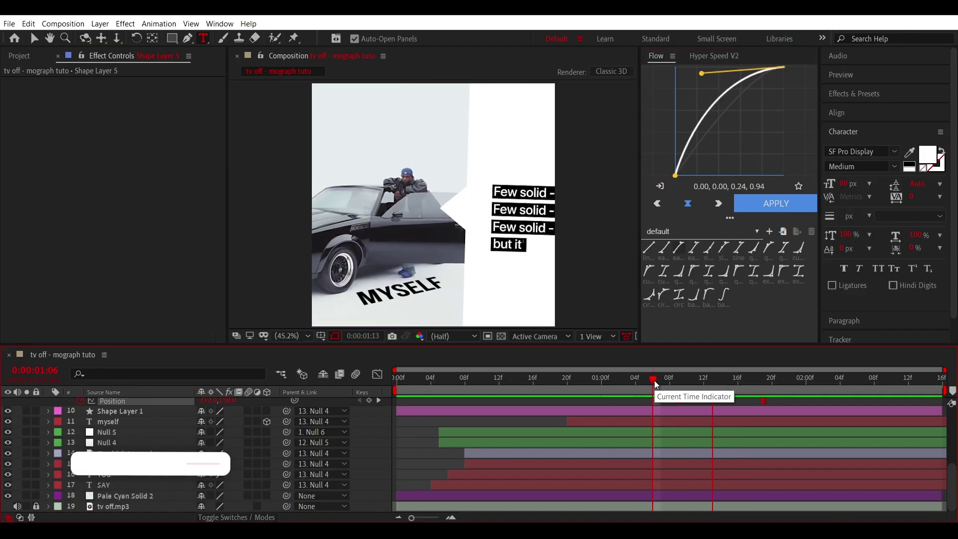
scroll(653, 381, "up", 5)
left_click_drag(651, 382, 643, 383)
Stagger the end keyframes of Shape Layers 4, 3 and 2 progressively later, then preview
left_click(763, 467)
left_click_drag(763, 467, 780, 466)
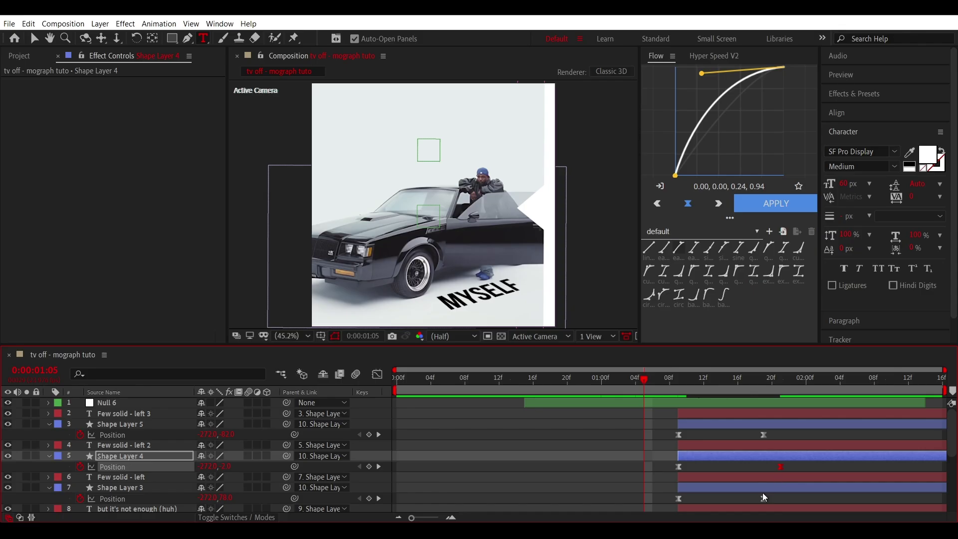
left_click_drag(763, 498, 803, 499)
scroll(831, 471, "down", 2)
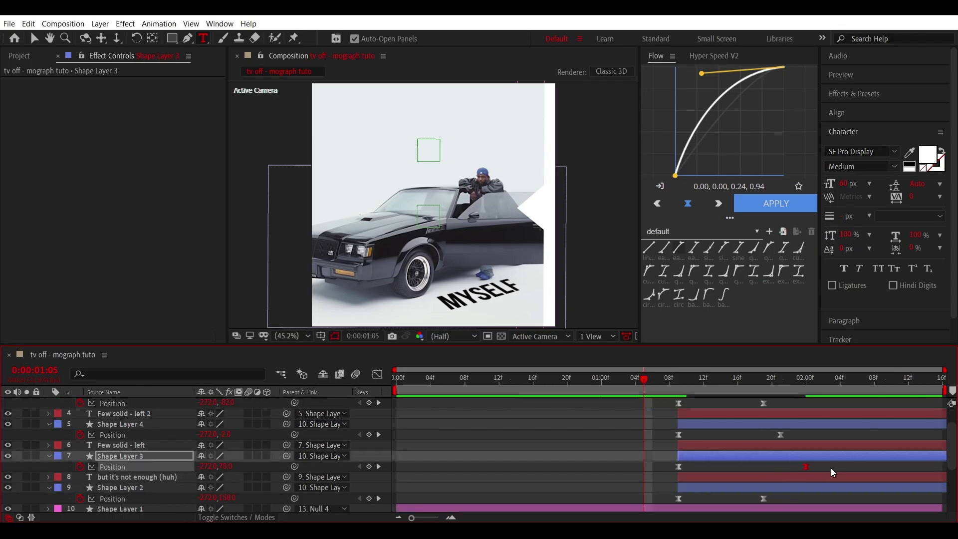
left_click(781, 435)
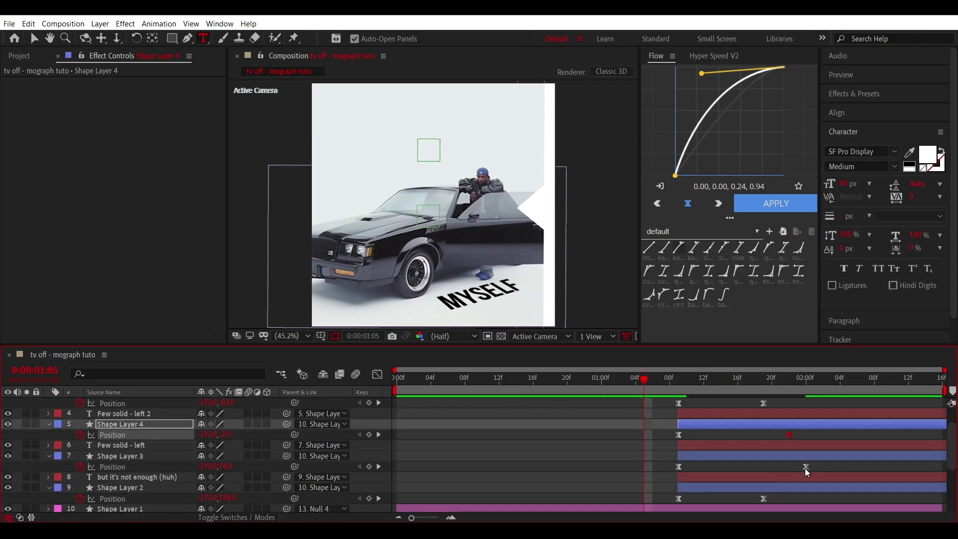
left_click_drag(805, 466, 814, 467)
left_click_drag(763, 498, 840, 498)
key("space")
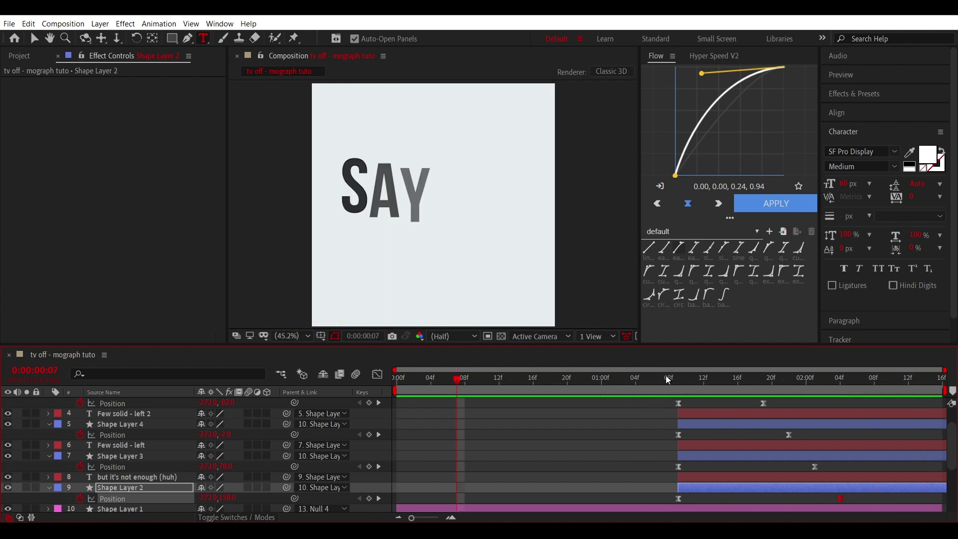
left_click(665, 375)
Return to 0:00:01:03 and select the myself text layer
scroll(840, 418, "up", 2)
left_click_drag(854, 429, 750, 483)
scroll(723, 449, "down", 5)
key("Page_Up")
key("Page_Up")
key("Page_Up")
scroll(664, 445, "up", 2)
left_click(665, 445)
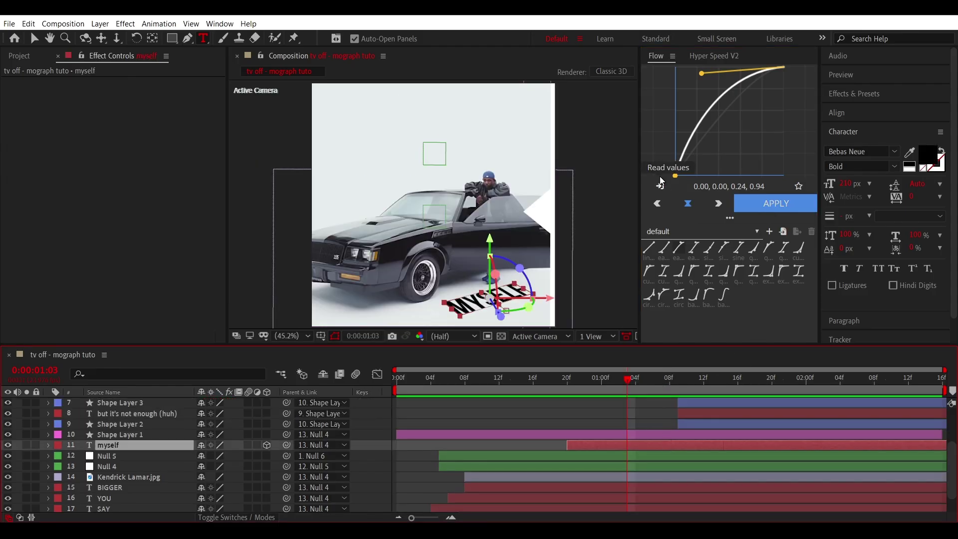
Add an adjustment layer above myself starting at 0:00:01:07
left_click(712, 57)
left_click(698, 257)
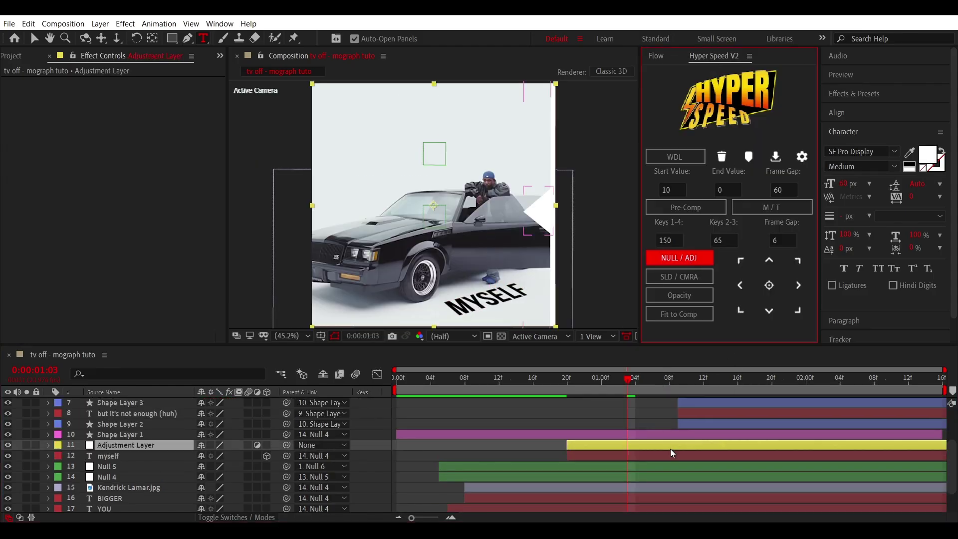
key("Page_Down")
key("Page_Down")
key("Page_Down")
left_click_drag(568, 449, 623, 449)
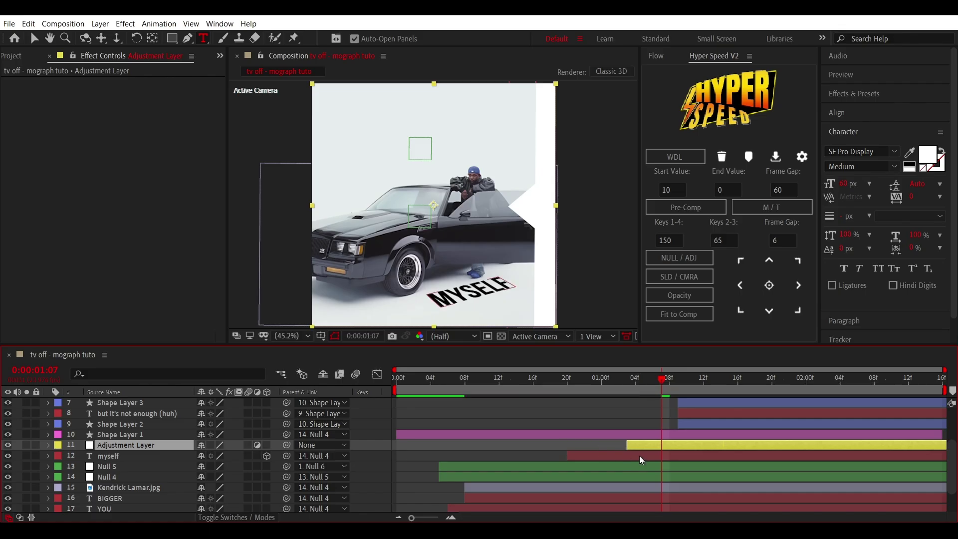
Apply Gaussian Blur with Blurriness 25 and Repeat Edge Pixels enabled
key("Page_Down")
key("ctrl+space")
type("gau")
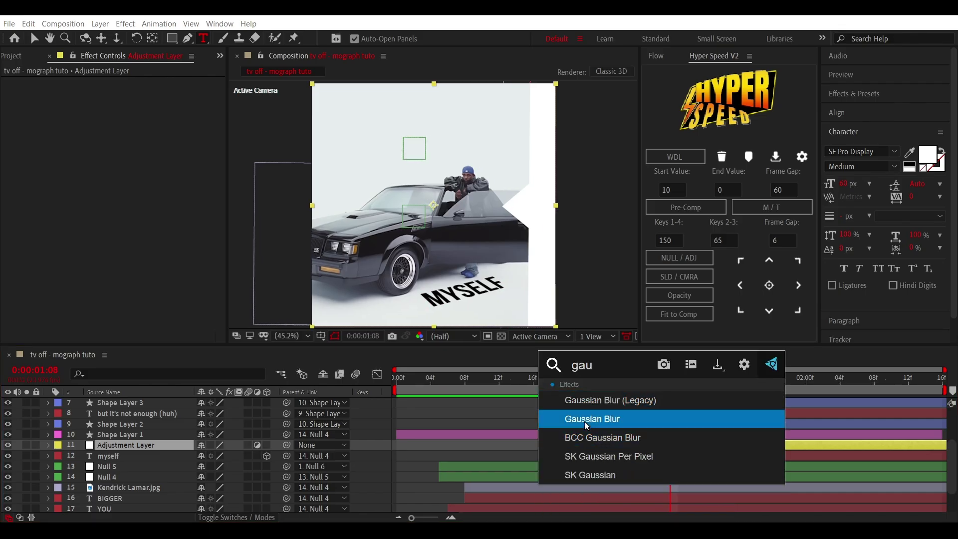
left_click(584, 420)
left_click(114, 87)
type("25")
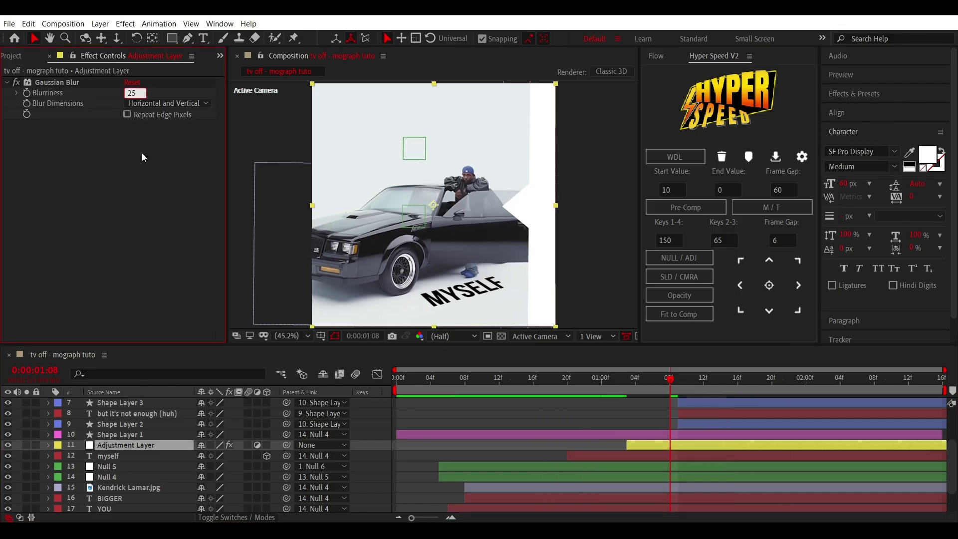
key("Return")
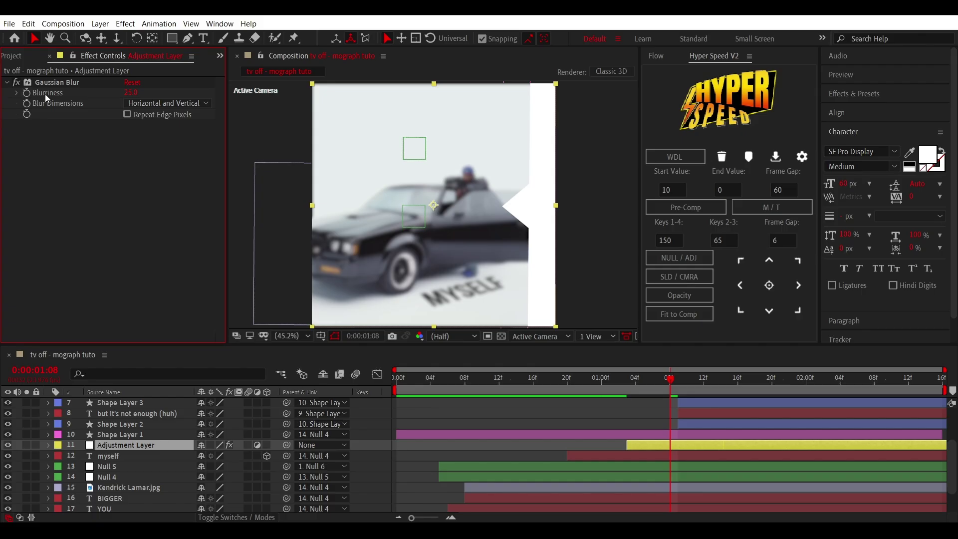
left_click(127, 115)
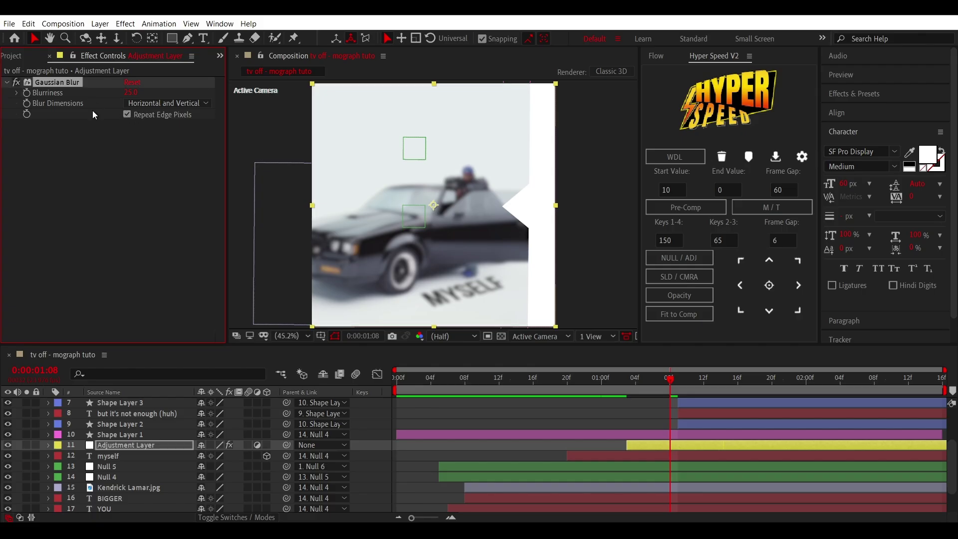
Keyframe Blurriness to ramp from 0 up to 25
key("u")
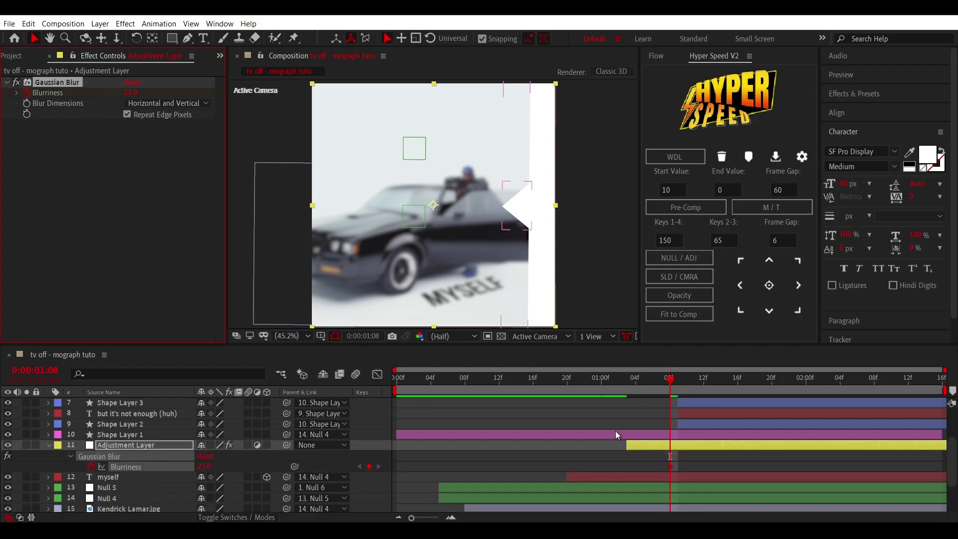
left_click_drag(669, 467, 748, 471)
left_click_drag(204, 466, 192, 466)
mouse_move(670, 467)
left_mouse_down()
mouse_move(628, 467)
mouse_move(755, 472)
left_mouse_up()
Add a top adjustment layer trimmed to a few frames starting around 0:00:02:12
left_click(608, 388)
key("space")
scroll(893, 412, "up", 3)
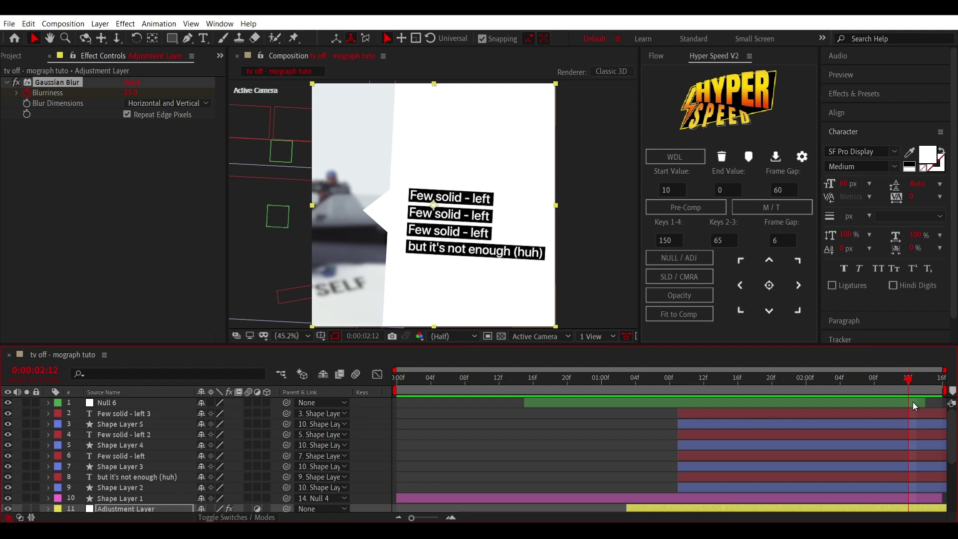
left_click(679, 257)
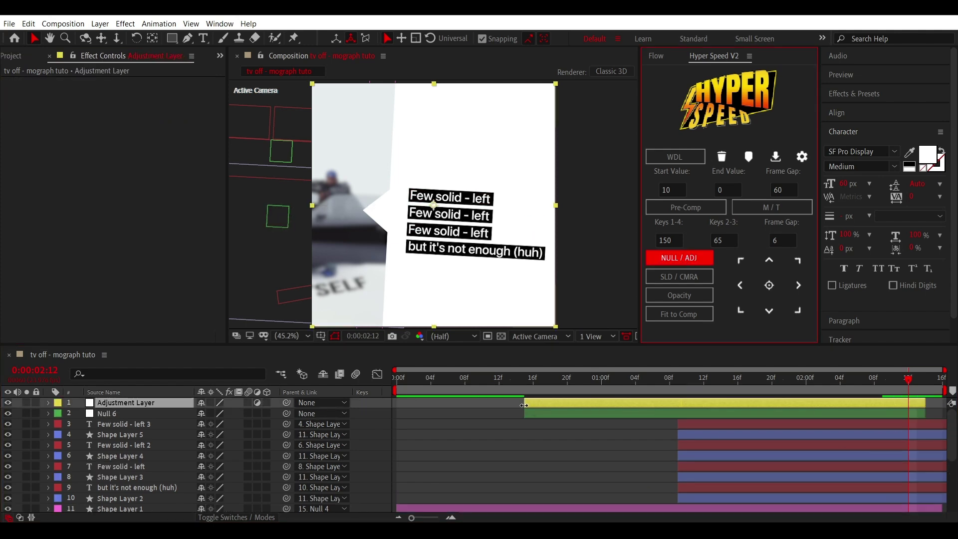
left_click_drag(687, 402, 881, 402)
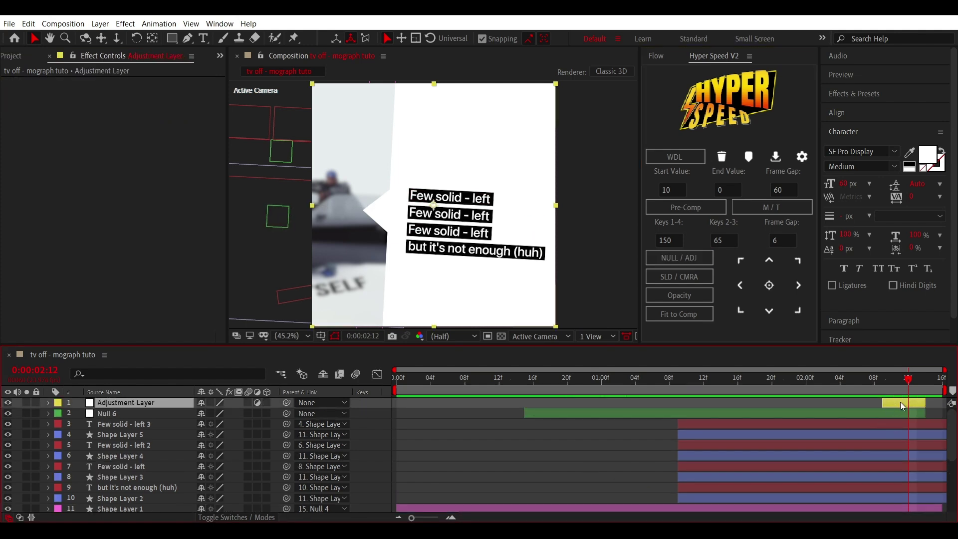
mouse_move(932, 402)
left_mouse_down()
mouse_move(899, 402)
mouse_move(916, 403)
left_mouse_up()
key("equal")
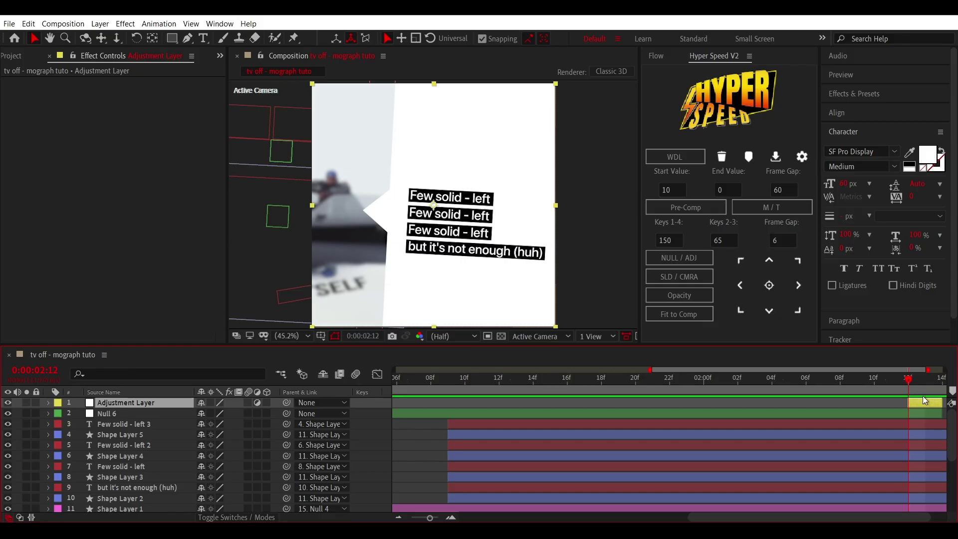
key("space")
left_click_drag(890, 404, 922, 411)
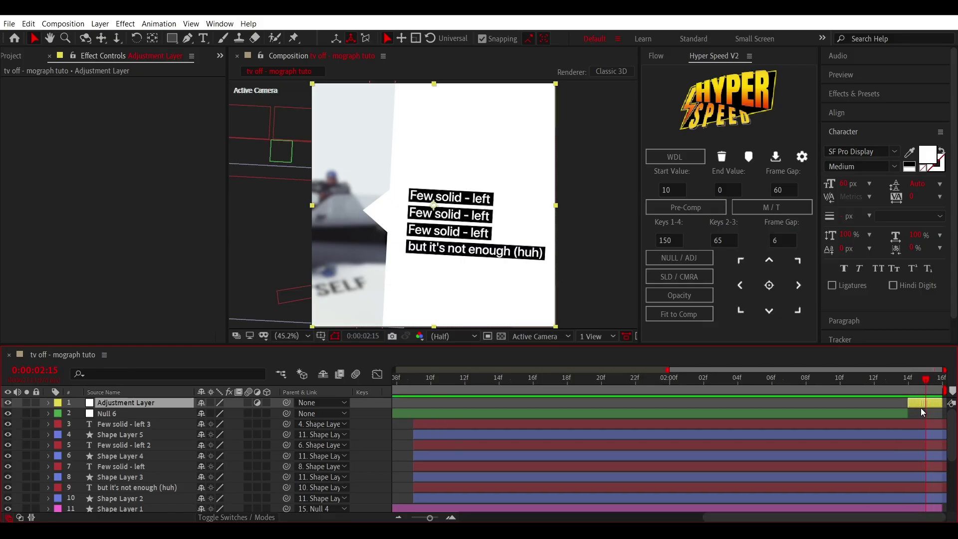
Apply Motion Tile to the end adjustment layer with Output Width and Height of 333
key("ctrl+space")
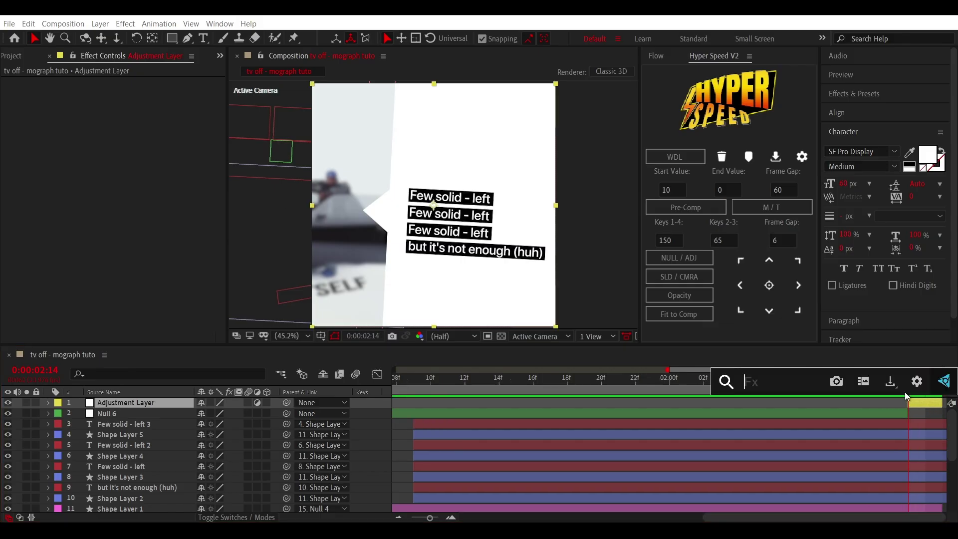
type("mot")
left_click(758, 418)
left_click(133, 136)
type("333")
left_click(133, 125)
type("333")
left_click(111, 198)
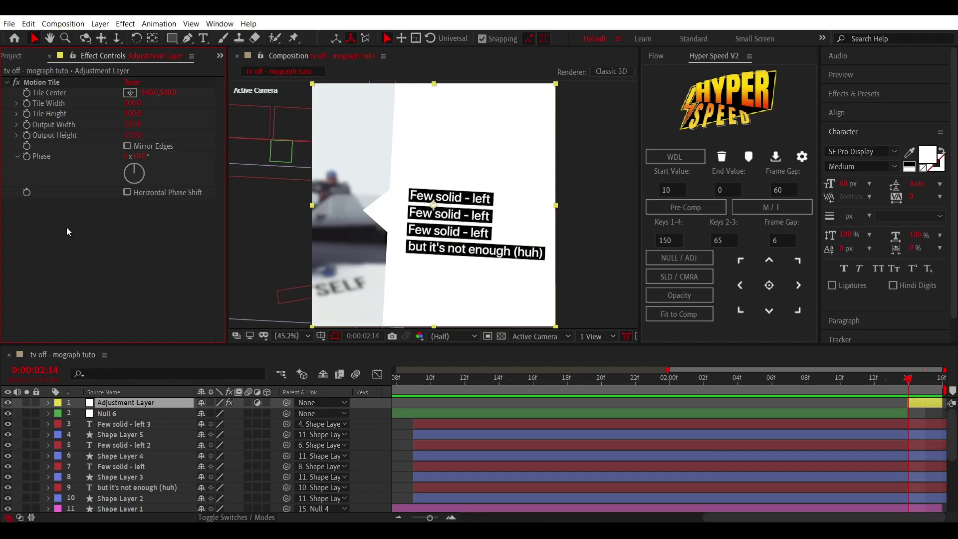
left_click(8, 84)
Add Transform and keyframe Position sliding sideways to X 1391, moving the end keyframe later
key("ctrl+space")
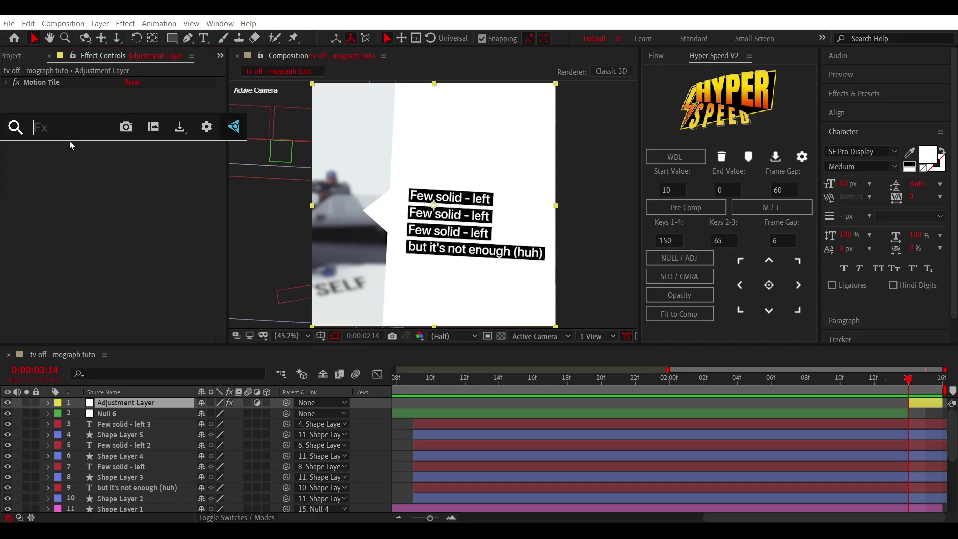
type("tr")
left_click(56, 179)
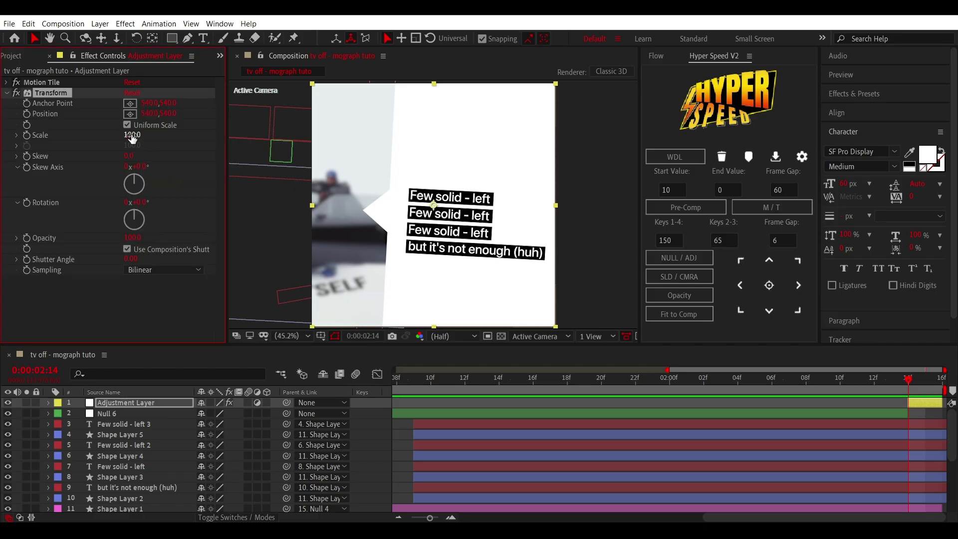
left_click(27, 114)
key("u")
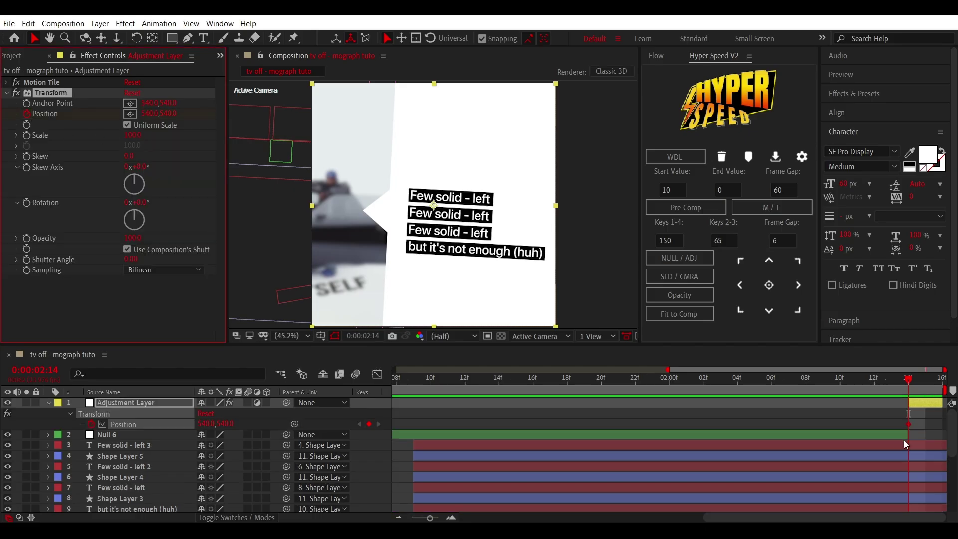
left_click(920, 390)
left_click_drag(149, 113, 929, 438)
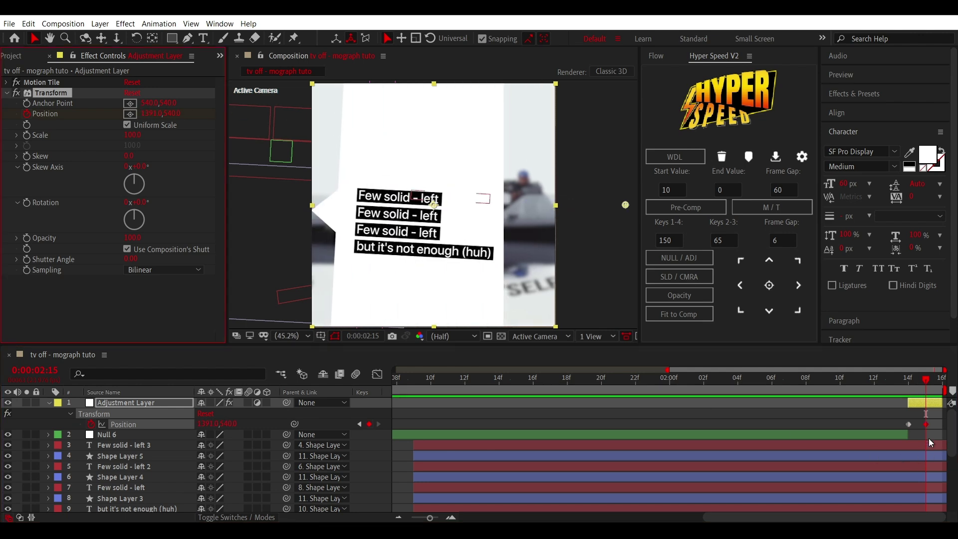
left_click(922, 424)
left_click(929, 422)
left_click_drag(929, 426, 946, 426)
Apply CC Force Motion Blur with a lowered Shutter Angle, then preview the comp from frame 0
key("ctrl+space")
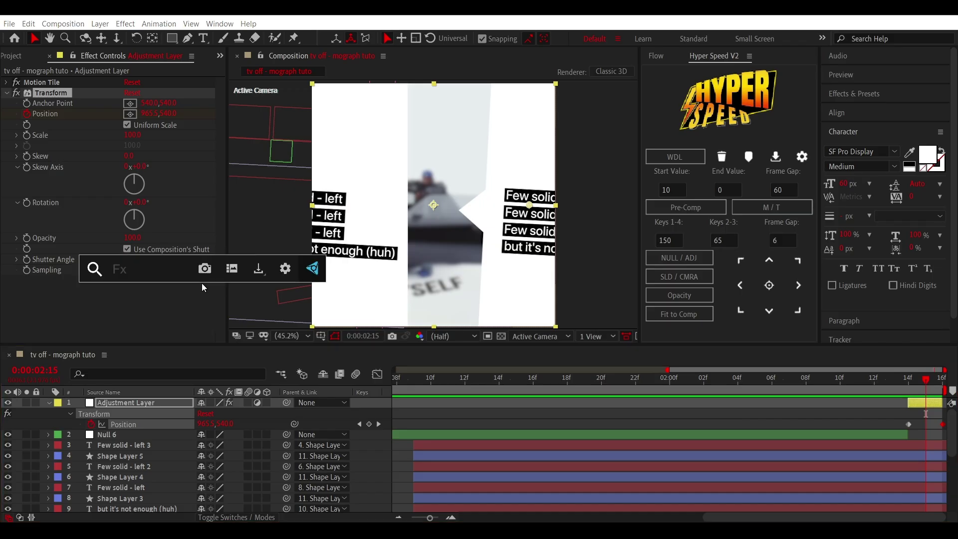
type("mot")
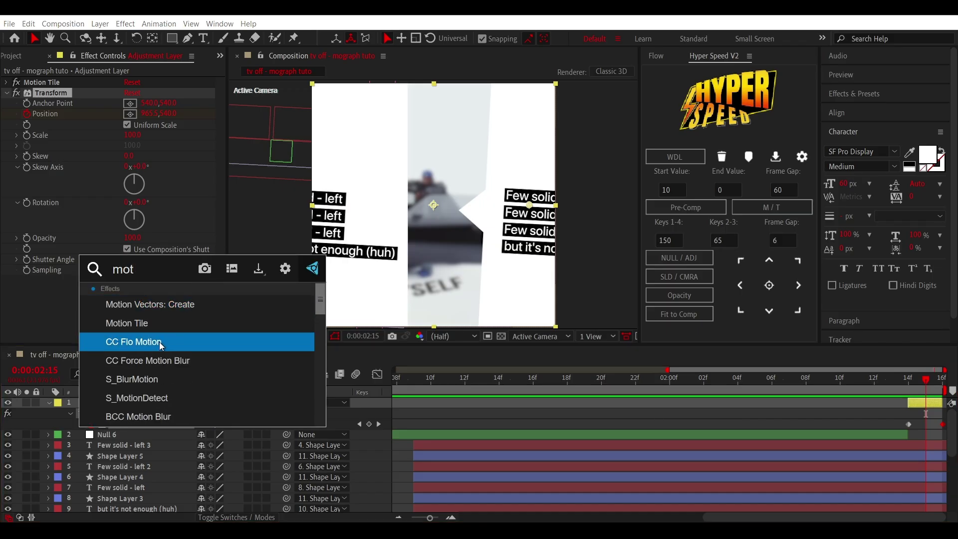
left_click(139, 362)
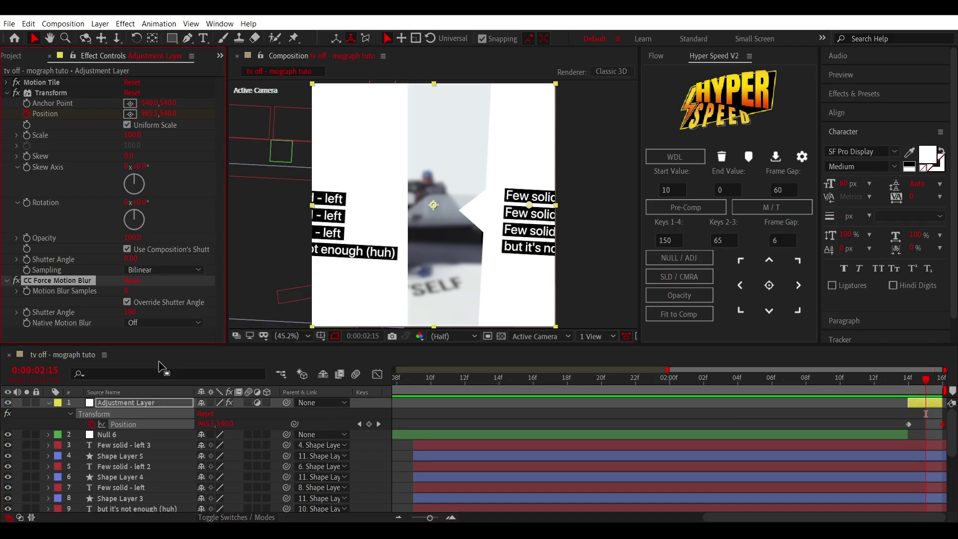
left_click(8, 92)
left_click_drag(130, 134, 75, 145)
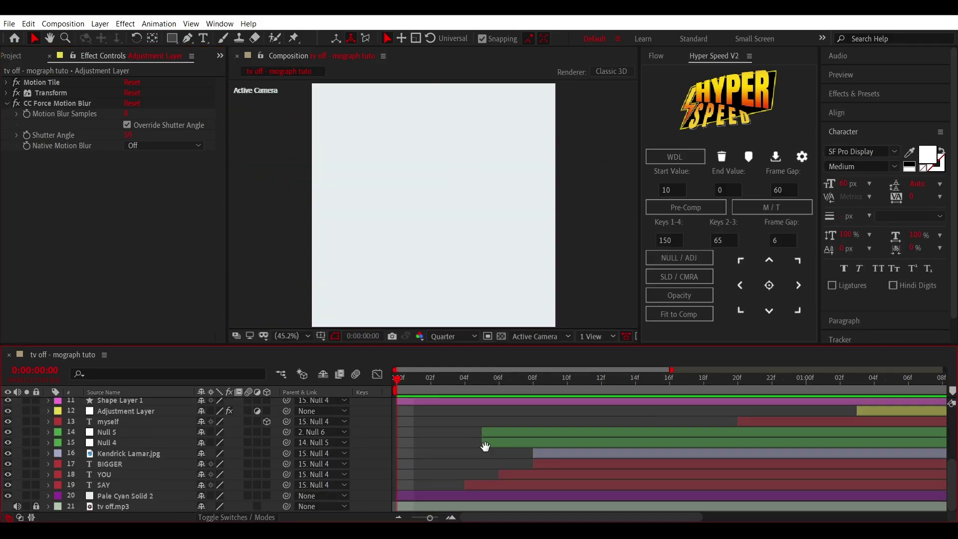
key("space")
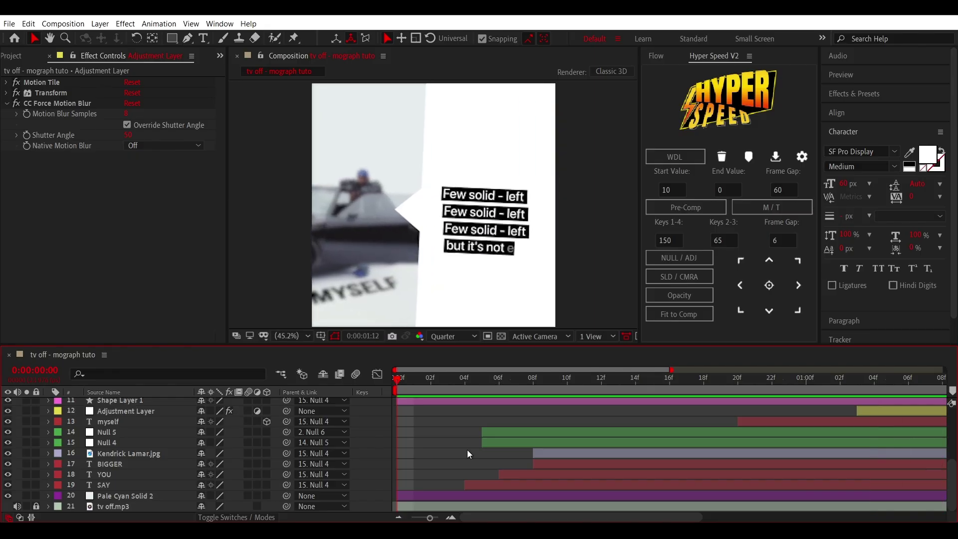